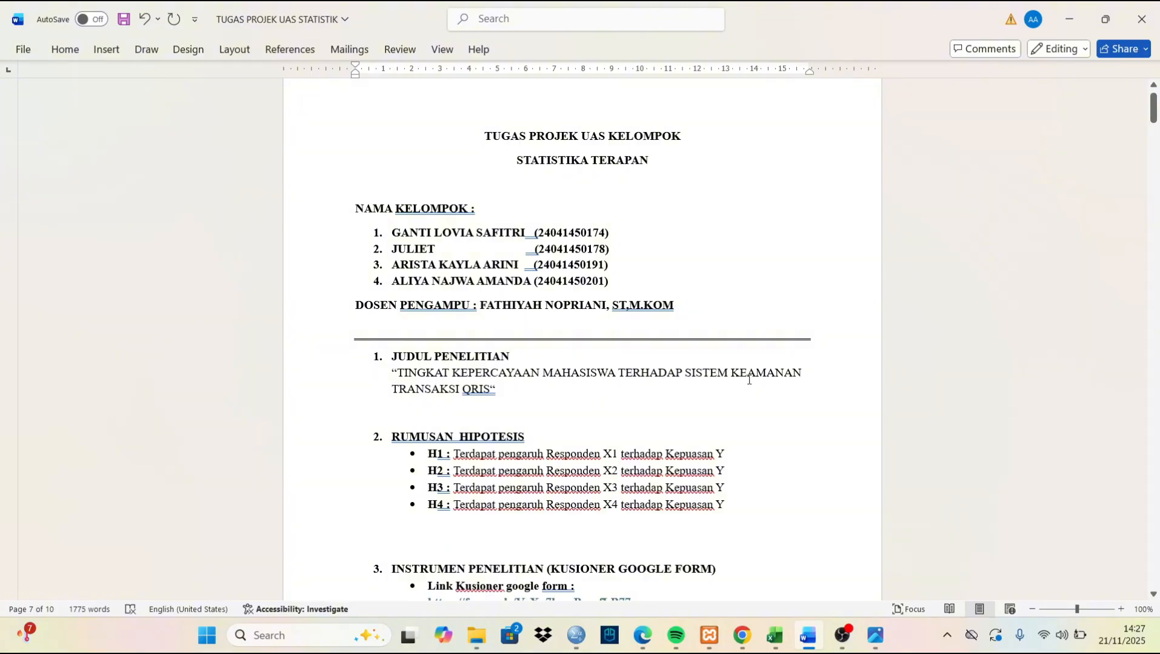
Review the research title, hypotheses H1 to H4 and the questionnaire and spreadsheet links in the report
scroll(447, 395, "down", 3)
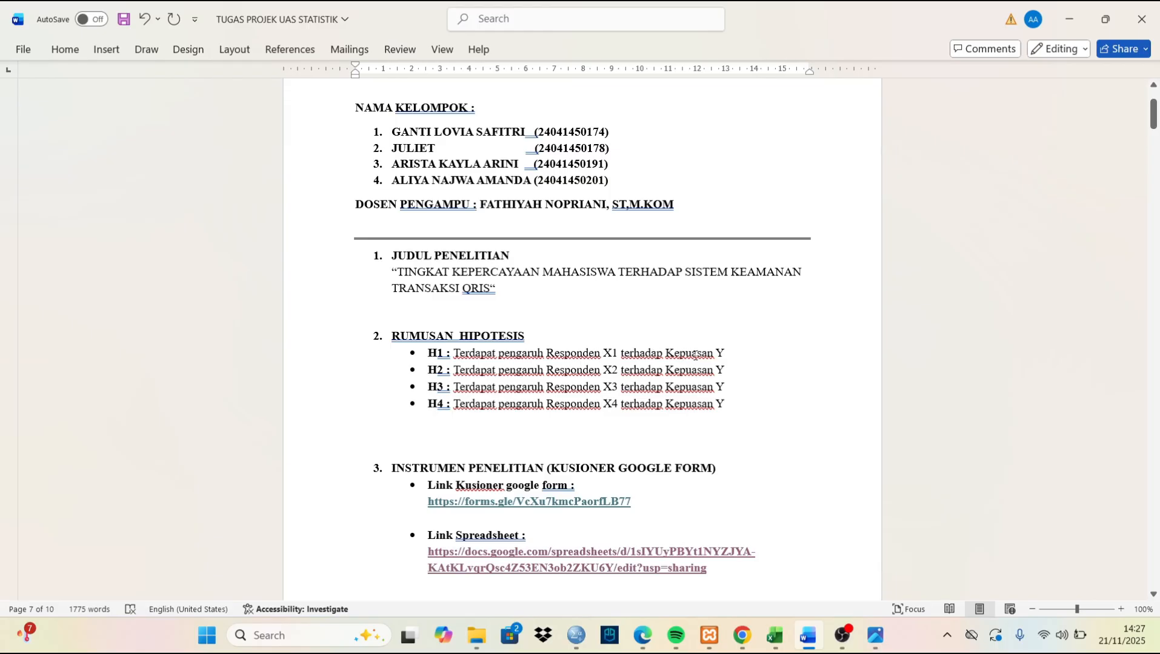
scroll(721, 355, "down", 3)
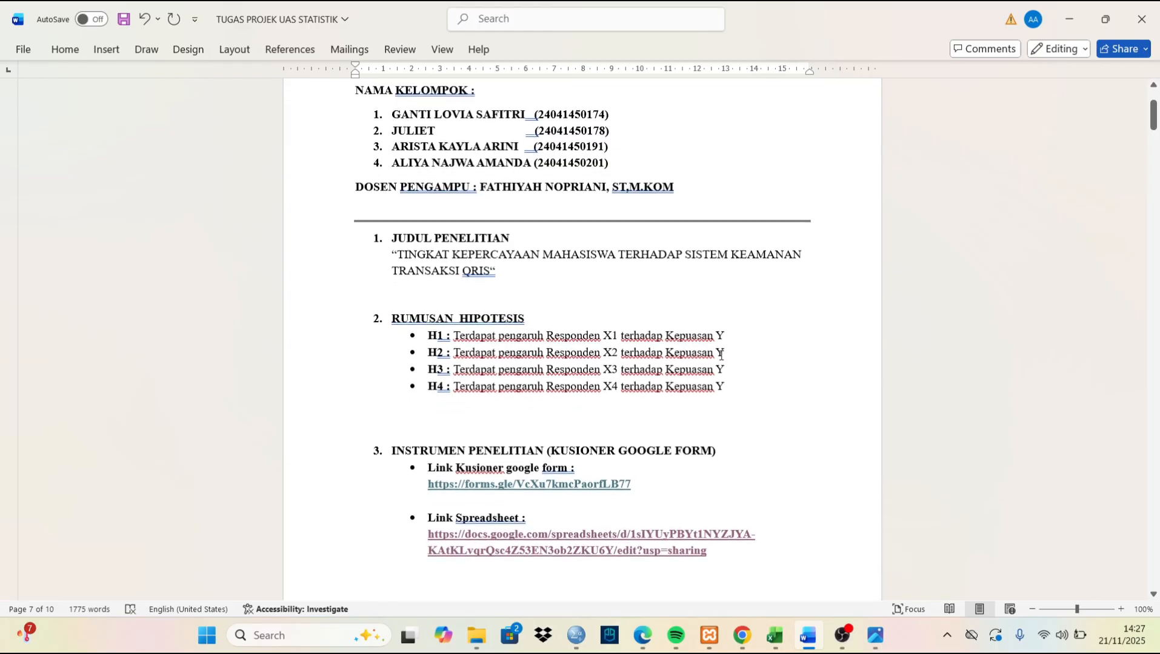
scroll(721, 355, "down", 3)
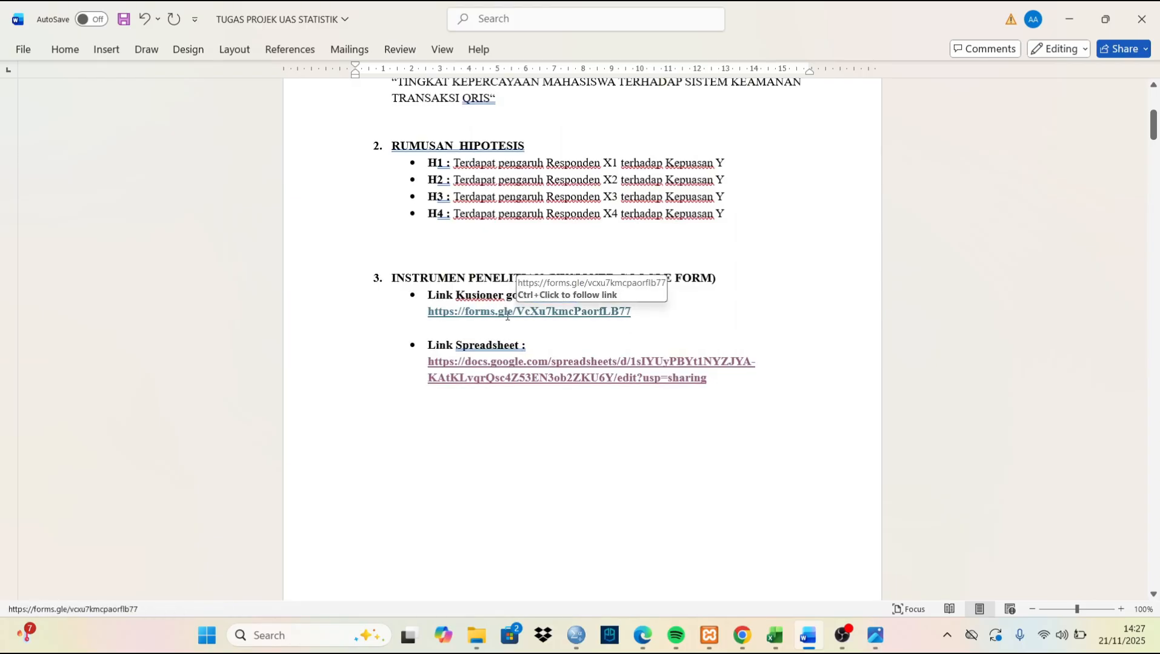
scroll(545, 323, "down", 1)
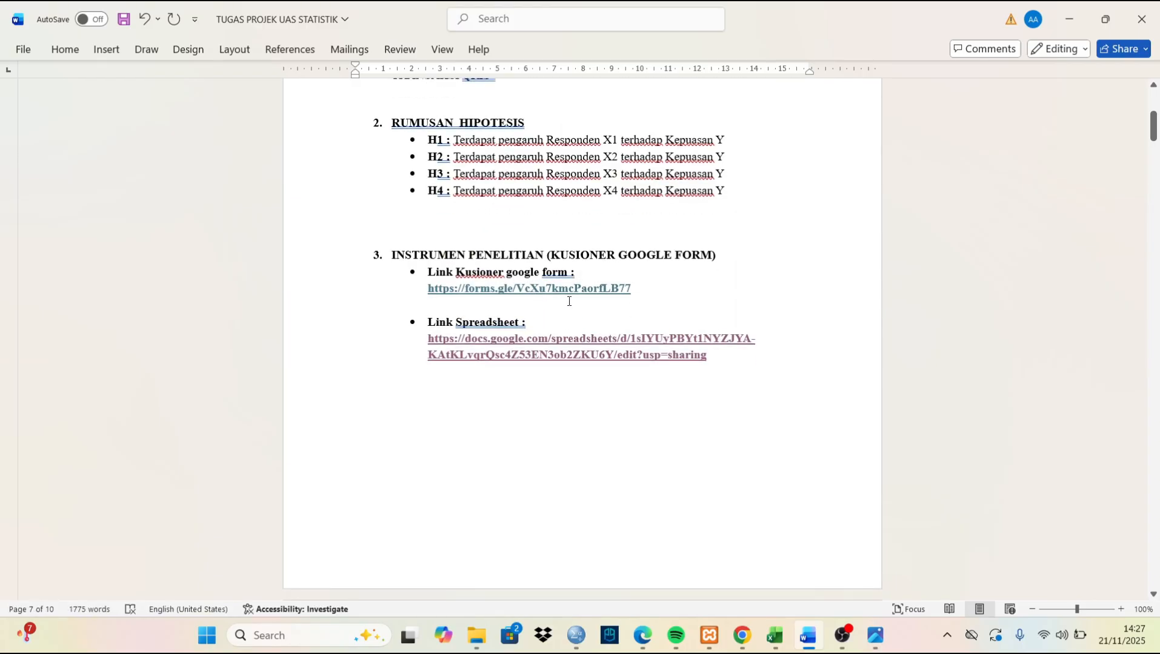
Switch to the QRIS questionnaire in Google Forms in Chrome and read through its questions down to the recommendation question
left_click(741, 627)
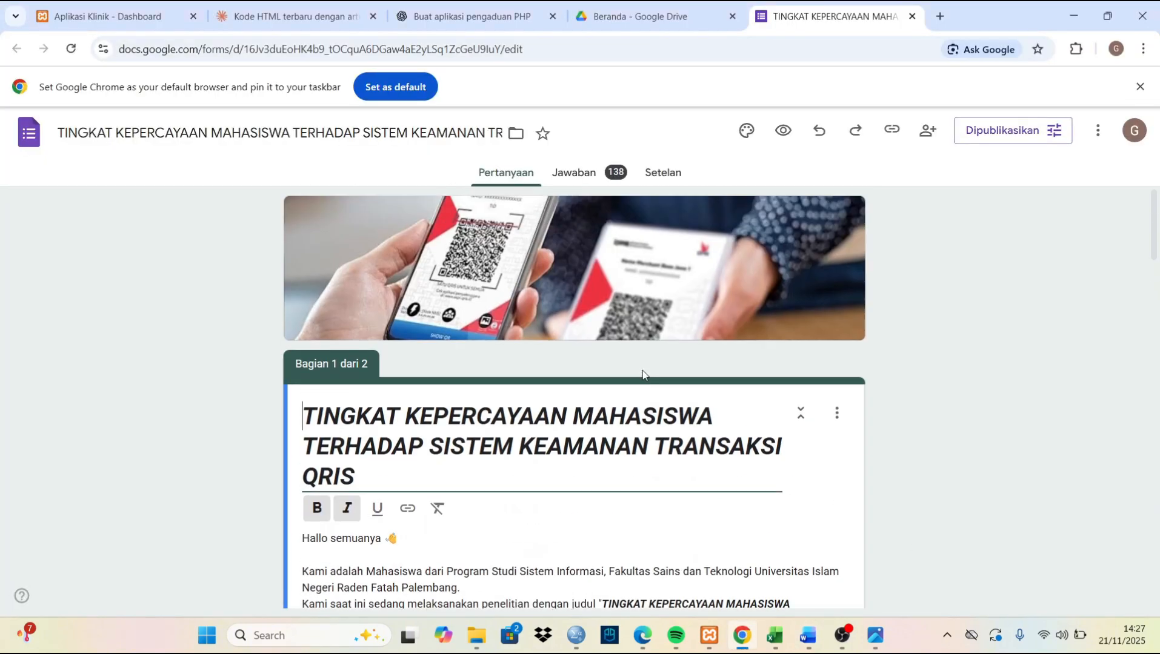
scroll(642, 371, "down", 20)
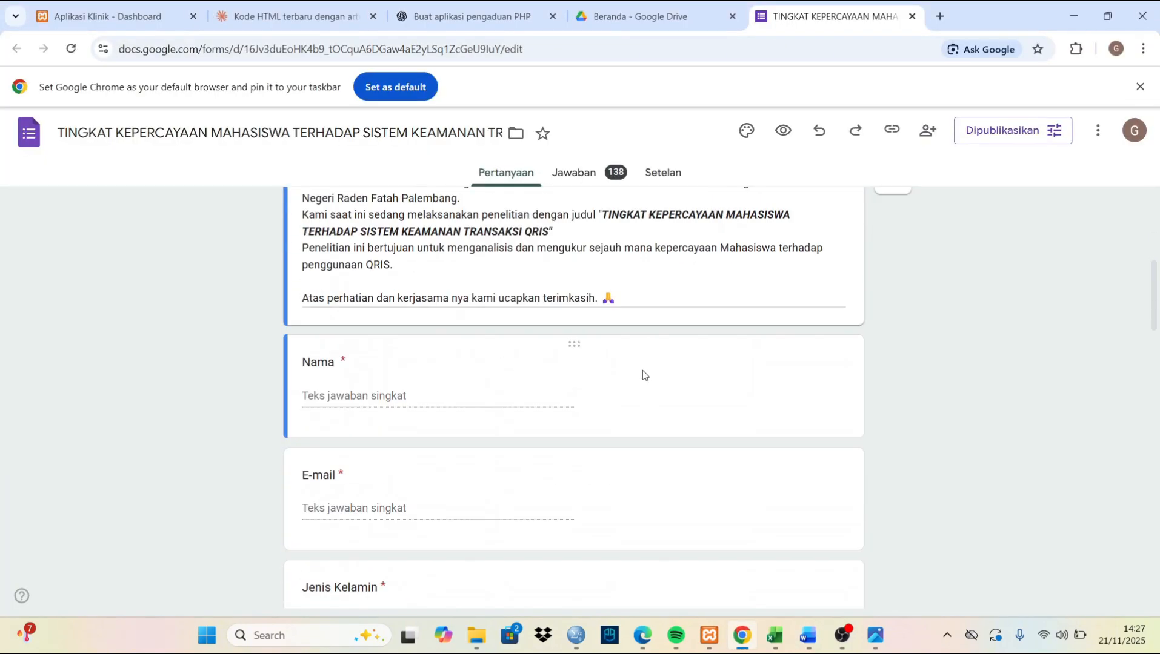
scroll(642, 371, "down", 7)
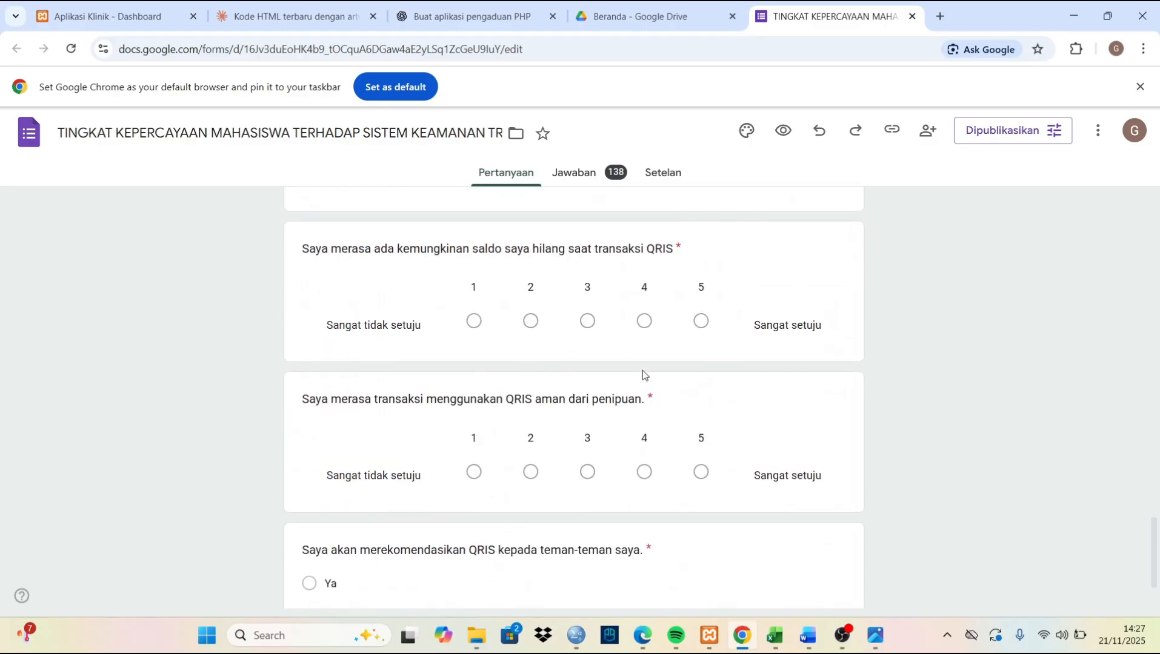
scroll(642, 370, "up", 5)
scroll(642, 371, "down", 5)
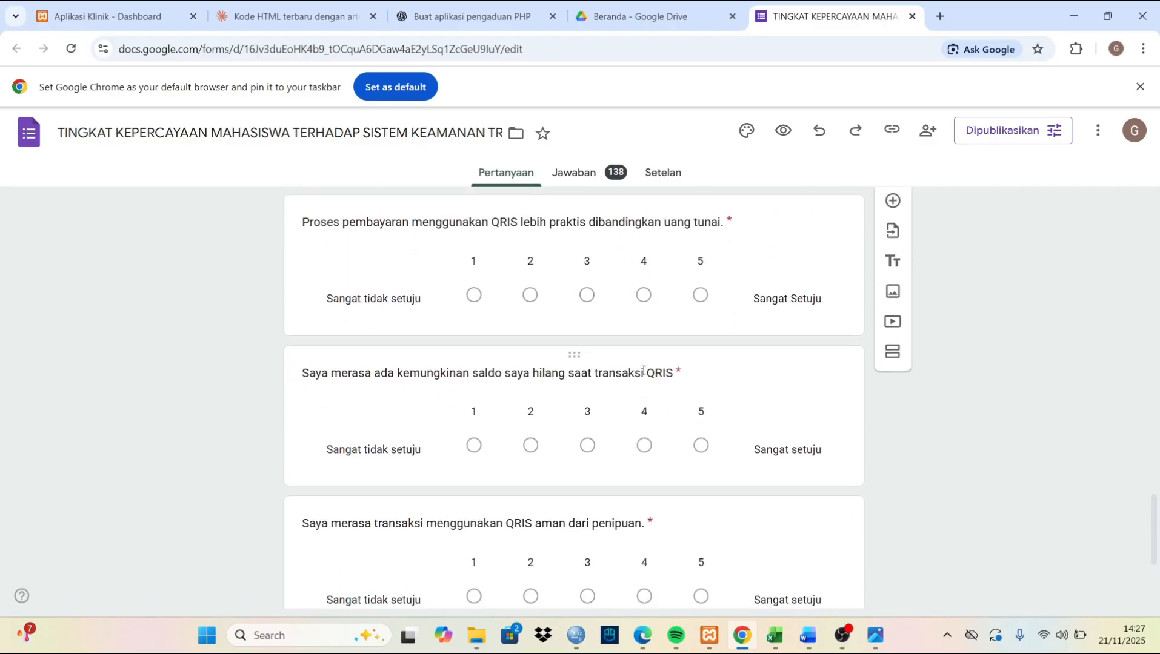
scroll(642, 371, "up", 5)
scroll(643, 371, "up", 3)
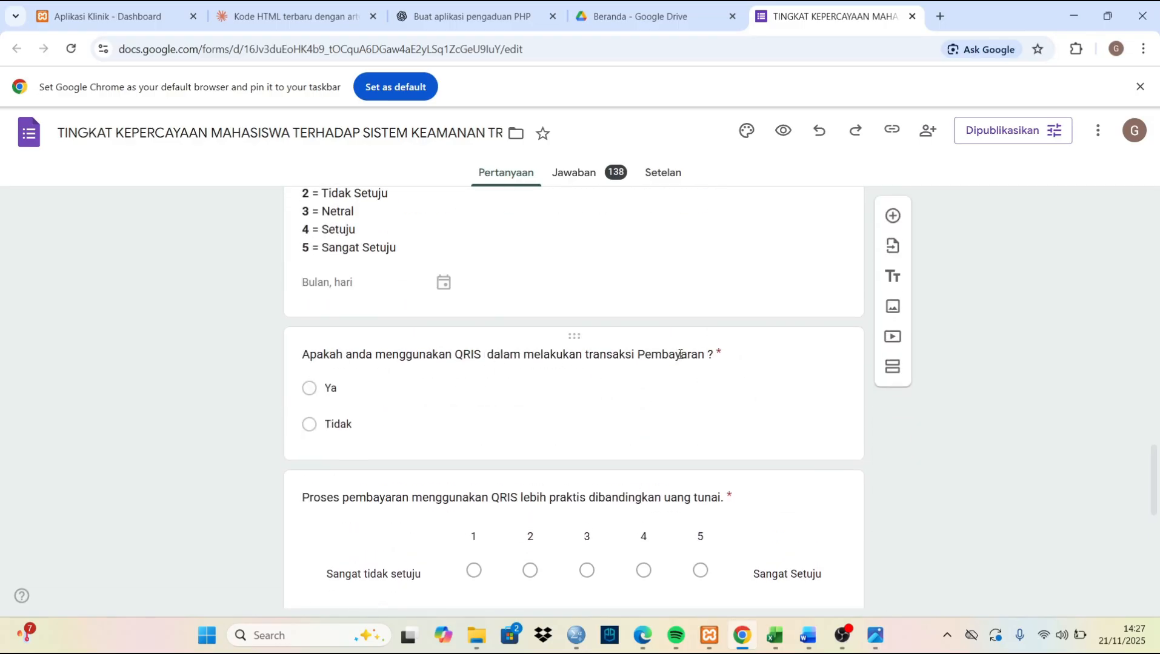
scroll(712, 375, "down", 3)
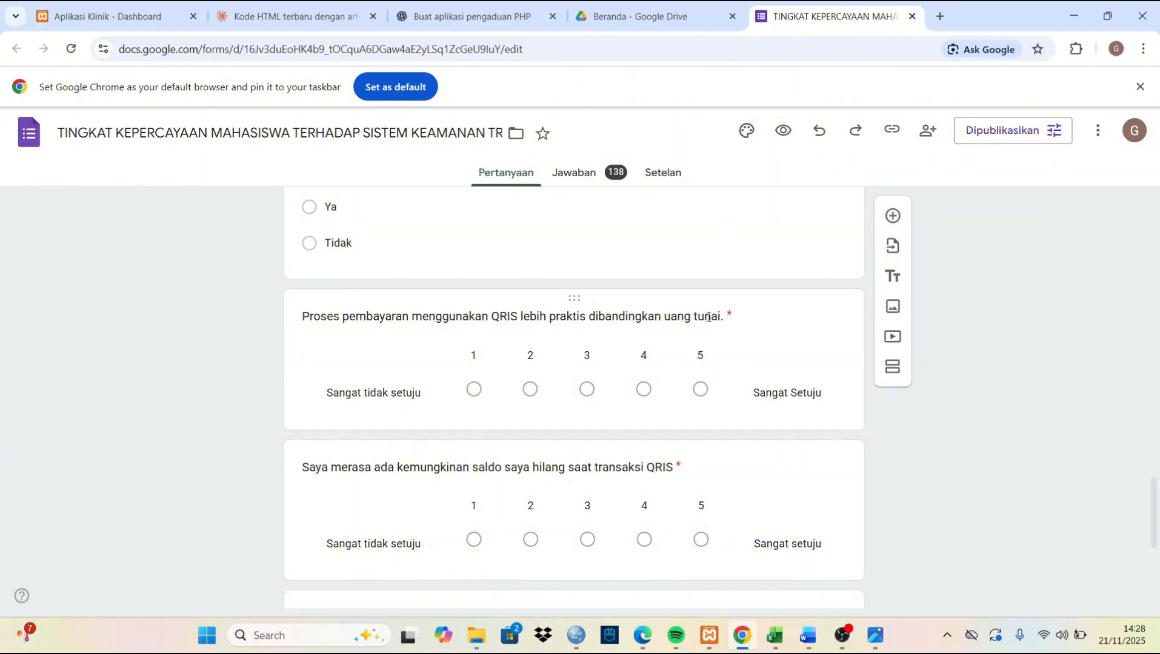
scroll(596, 324, "down", 2)
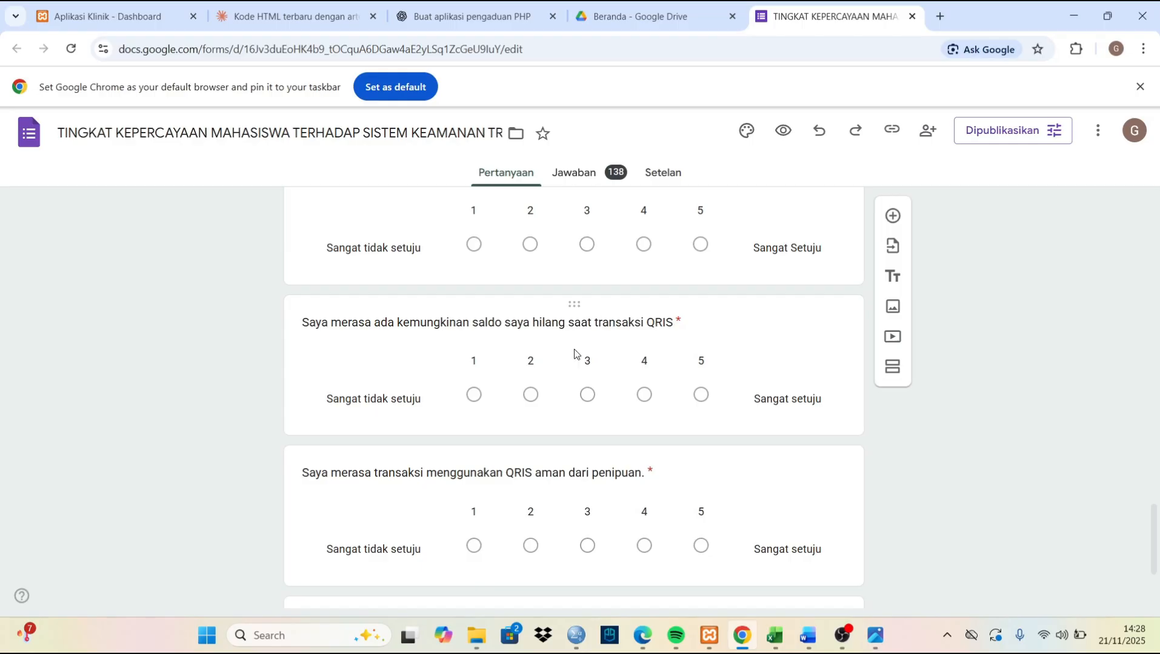
scroll(574, 354, "down", 2)
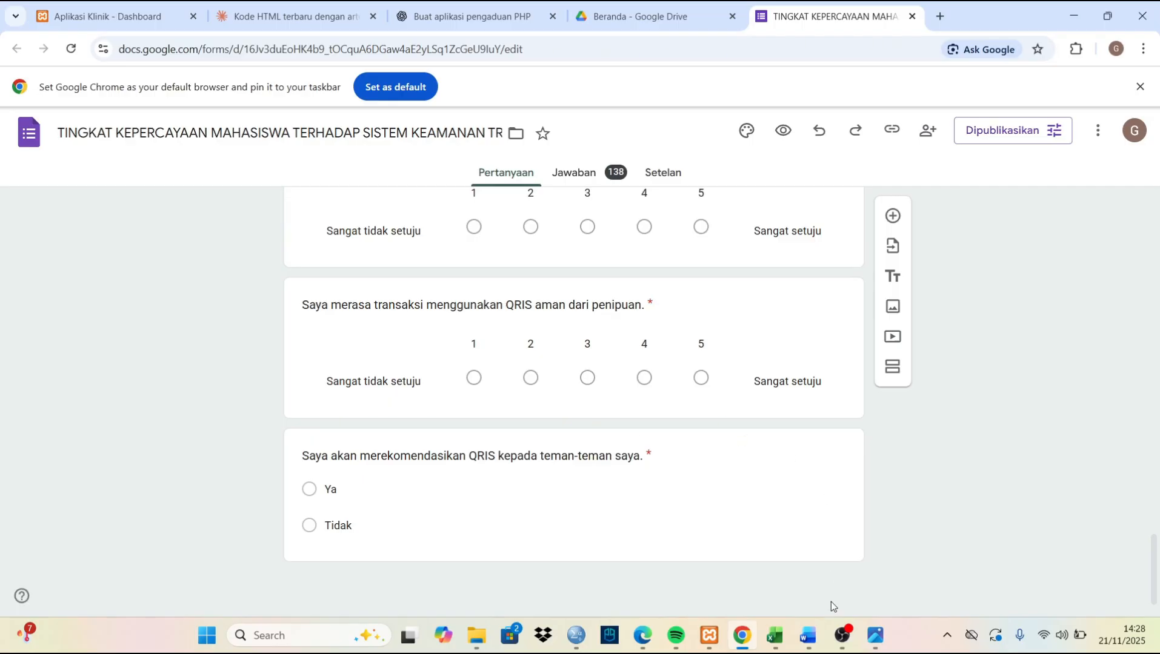
Return to the Word report and open the spreadsheet hyperlink under the research instrument section
left_click(810, 634)
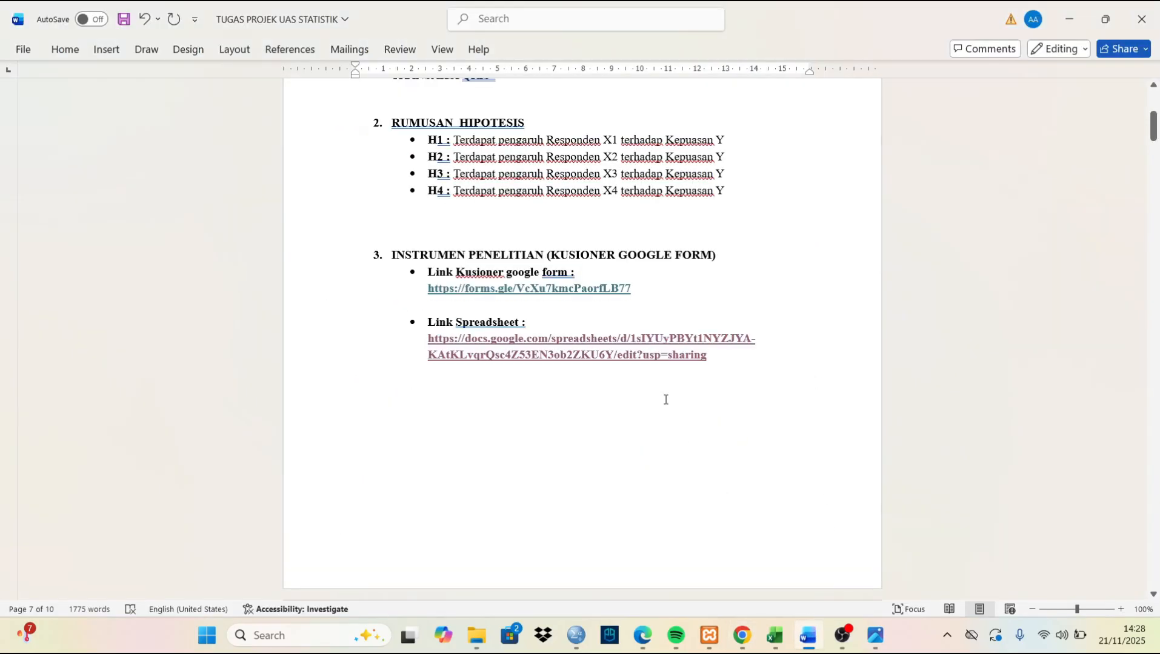
scroll(665, 398, "down", 1)
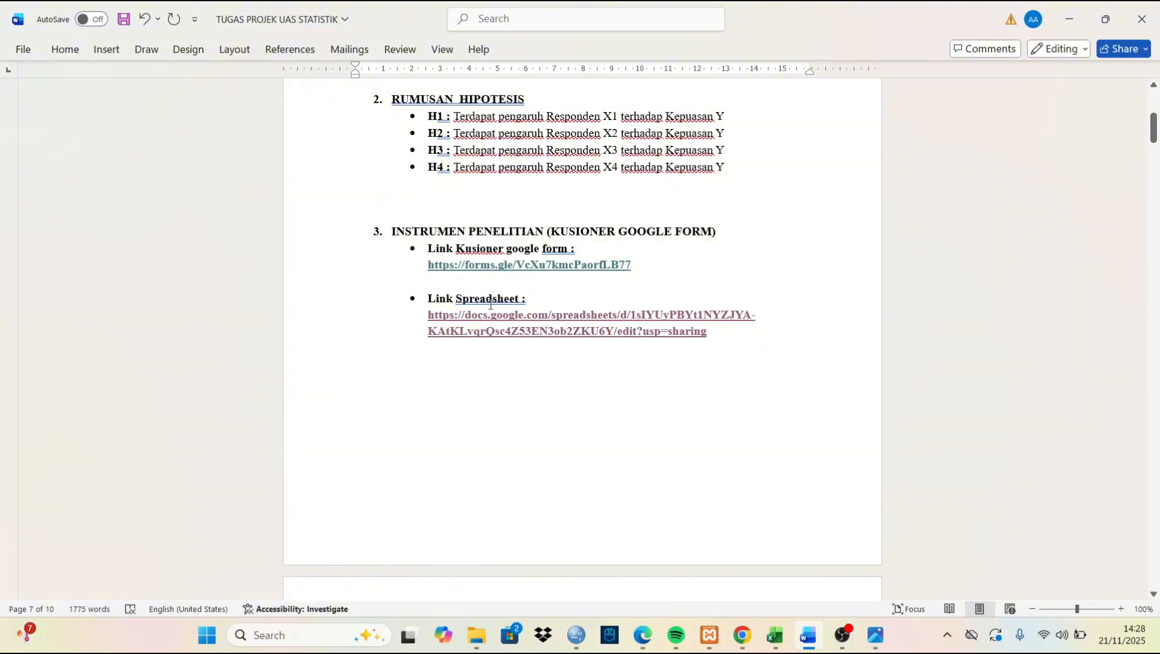
left_click(595, 324)
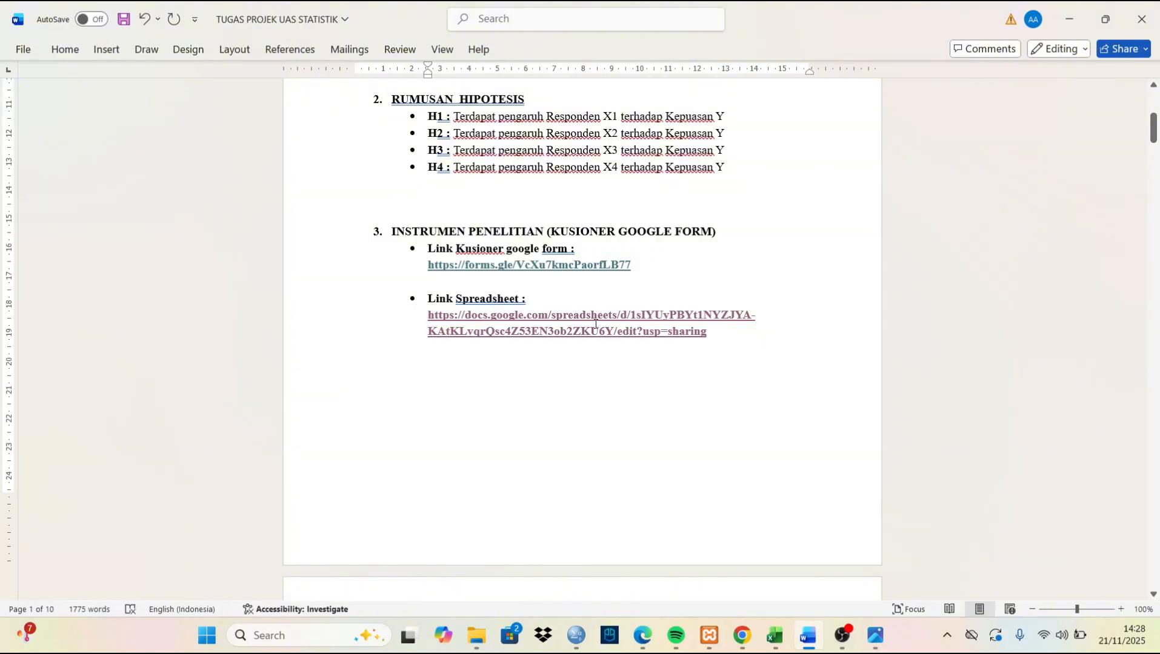
right_click(594, 330)
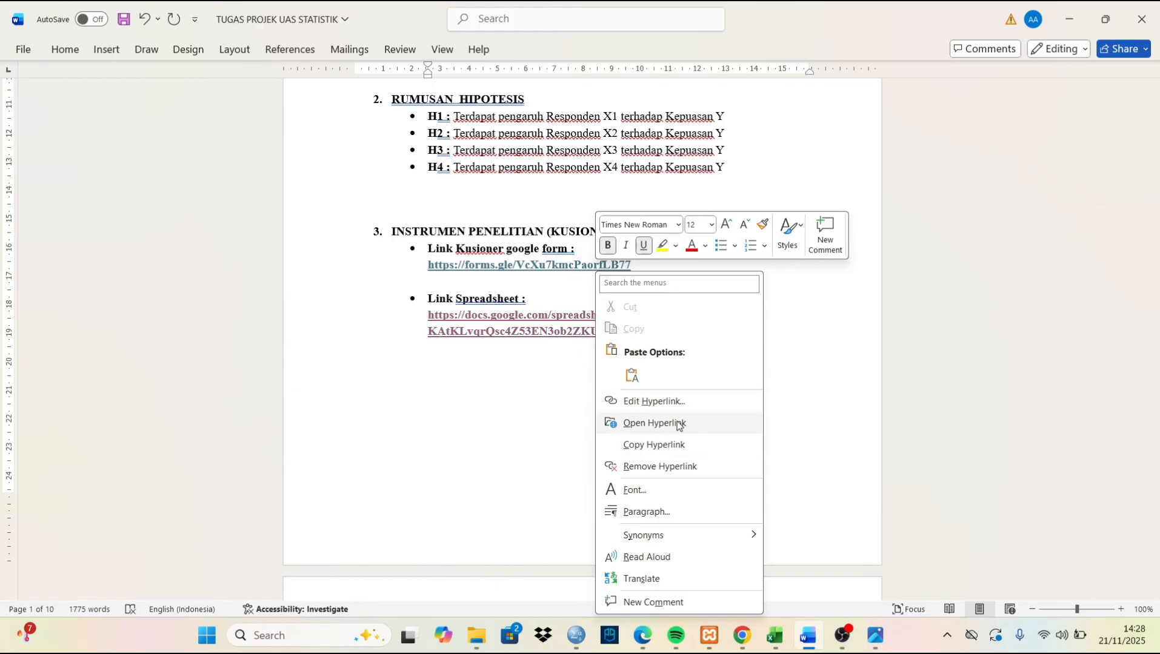
left_click(651, 424)
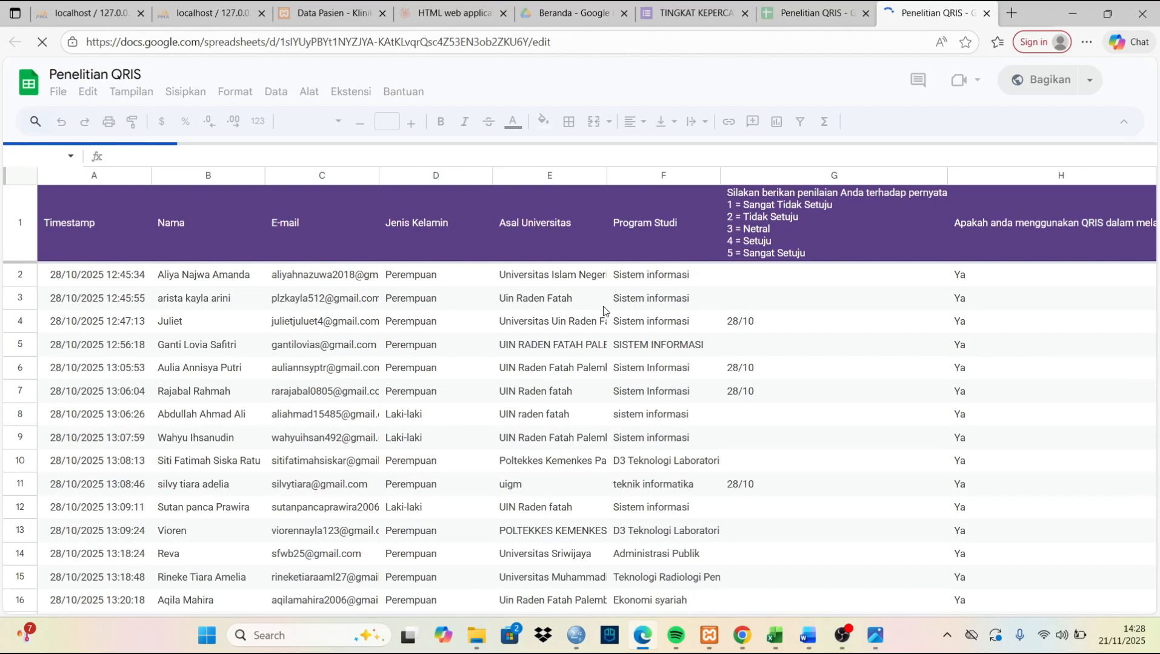
Examine the form responses in the Penelitian QRIS spreadsheet down to the last rows
scroll(603, 306, "down", 4)
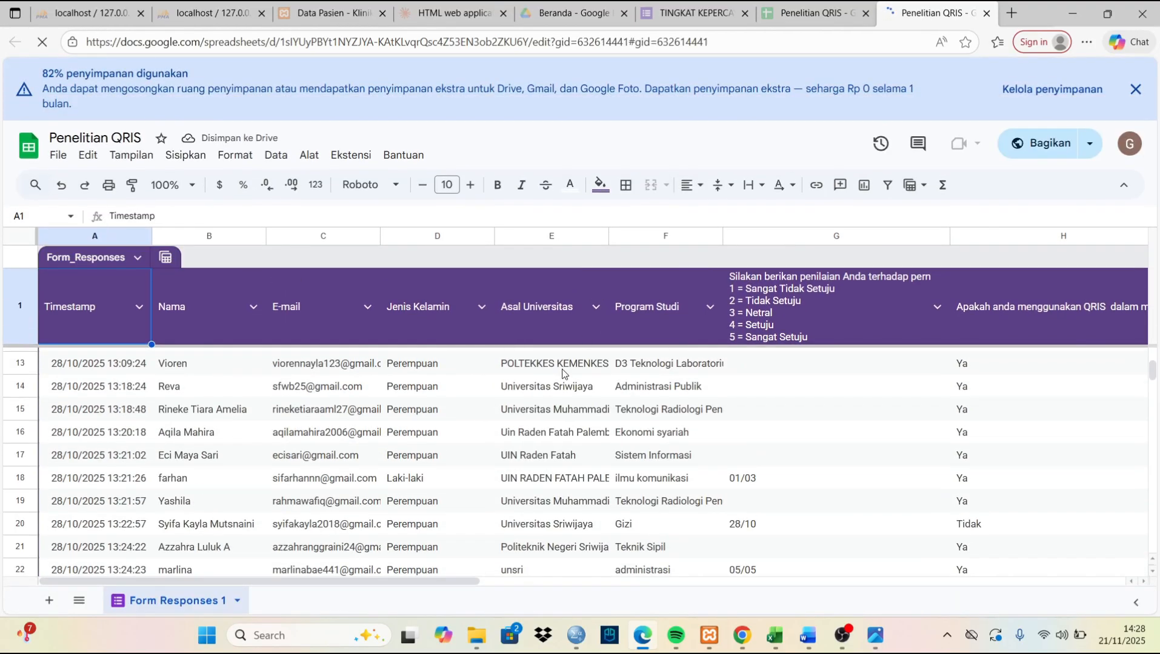
scroll(562, 373, "down", 8)
scroll(562, 373, "down", 16)
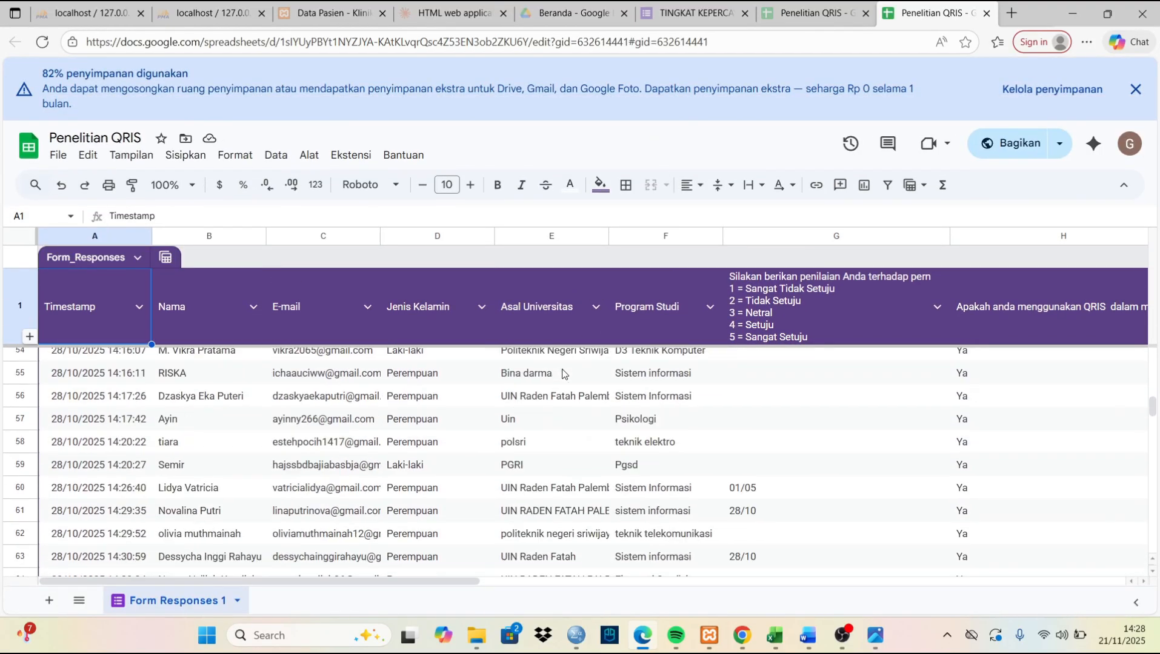
scroll(562, 373, "down", 13)
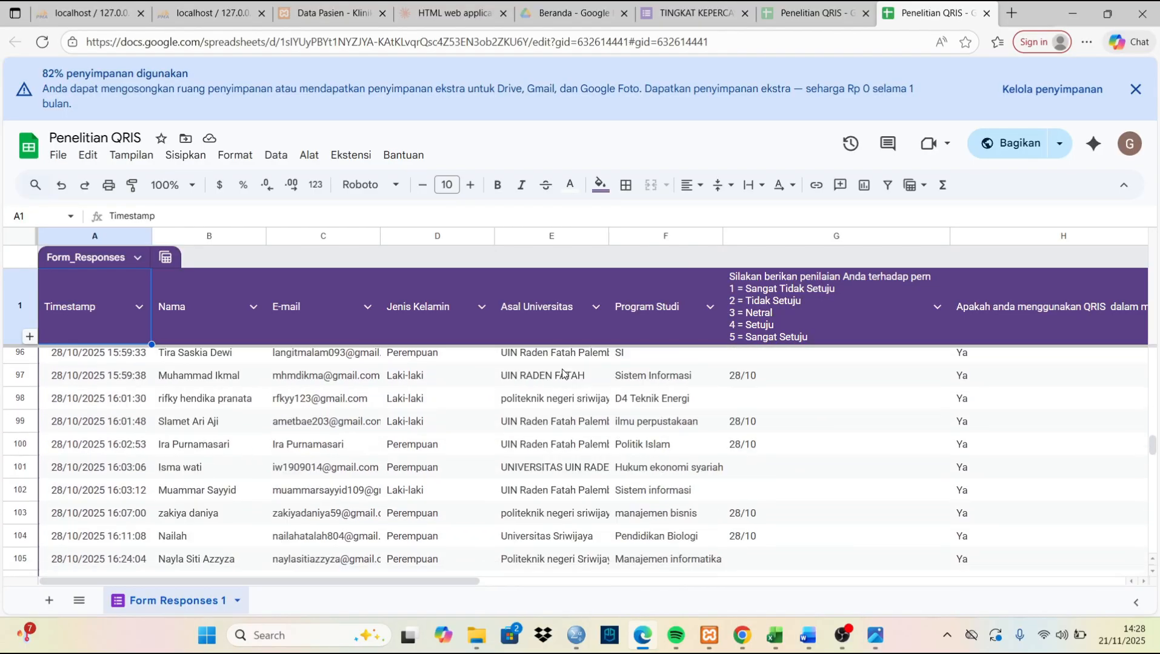
scroll(562, 373, "down", 1)
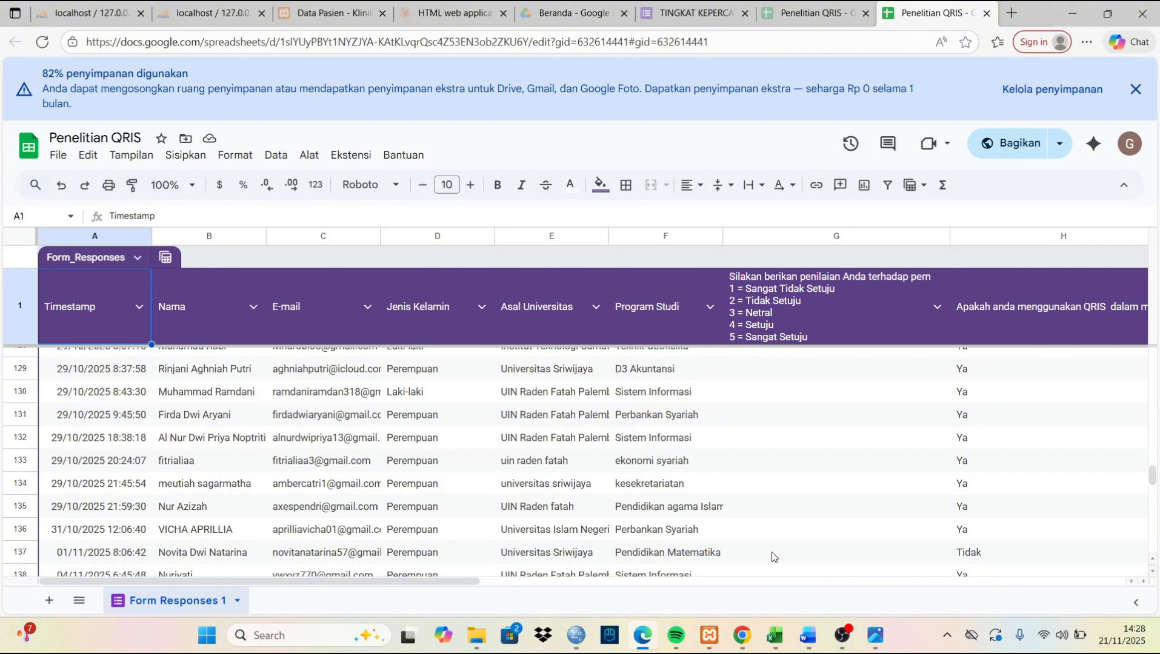
Return to the Word report's variable X1 to X3 descriptions, and bring up the bergandaspss workbook in Excel in a maximized window
left_click(803, 630)
scroll(648, 371, "down", 8)
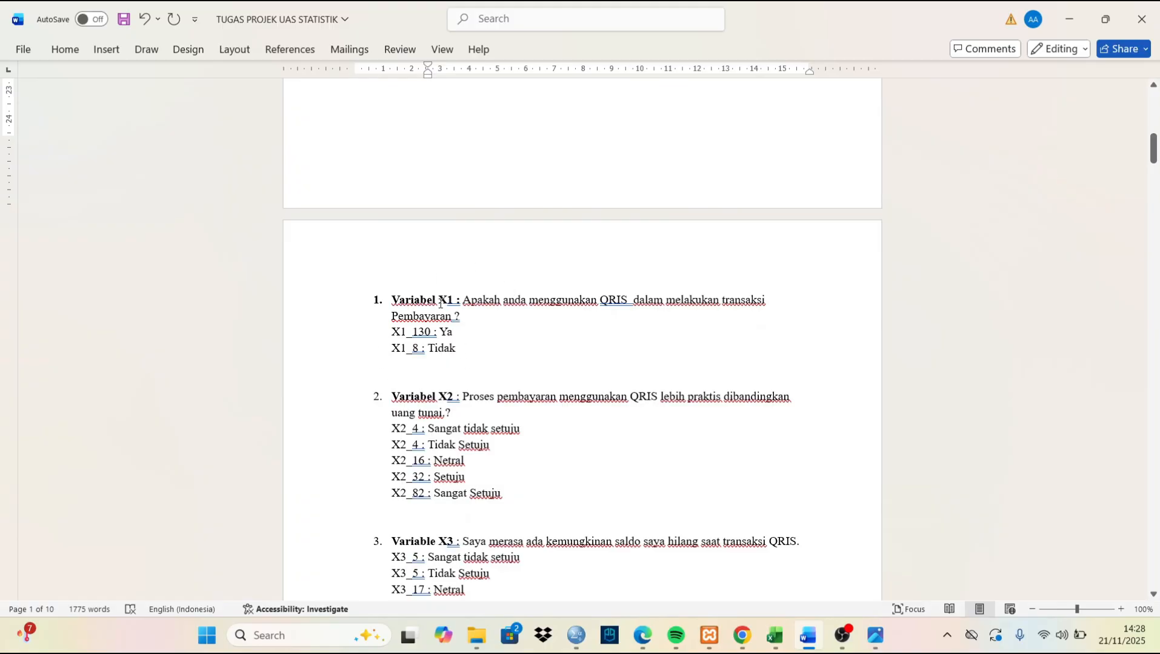
left_click(771, 636)
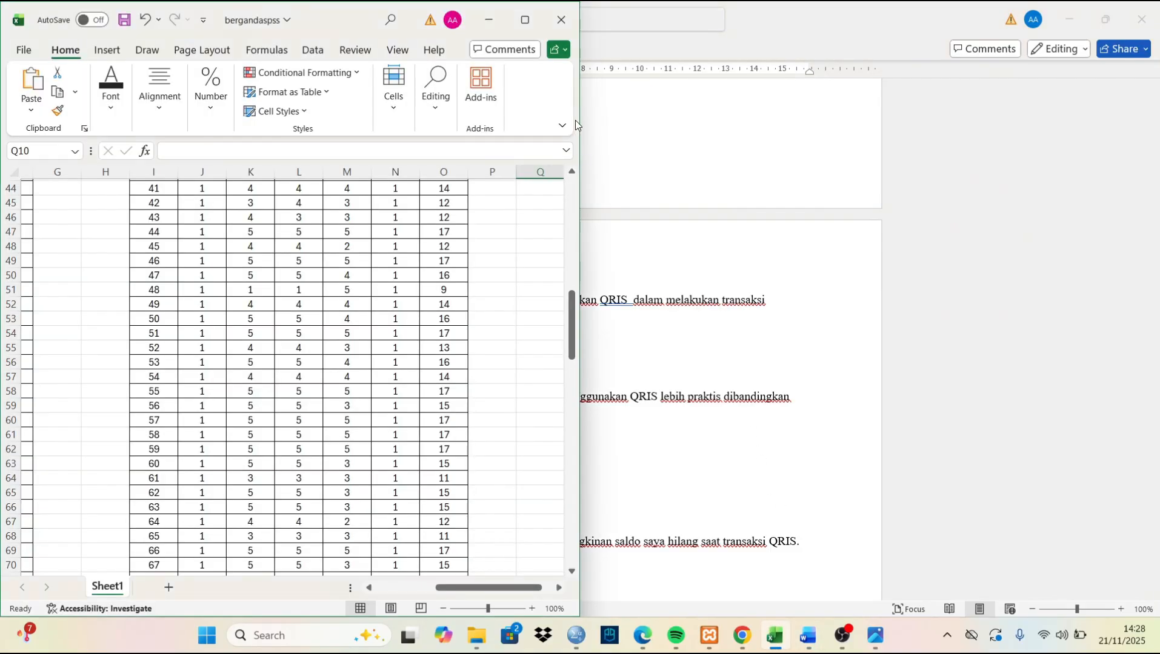
left_click(524, 20)
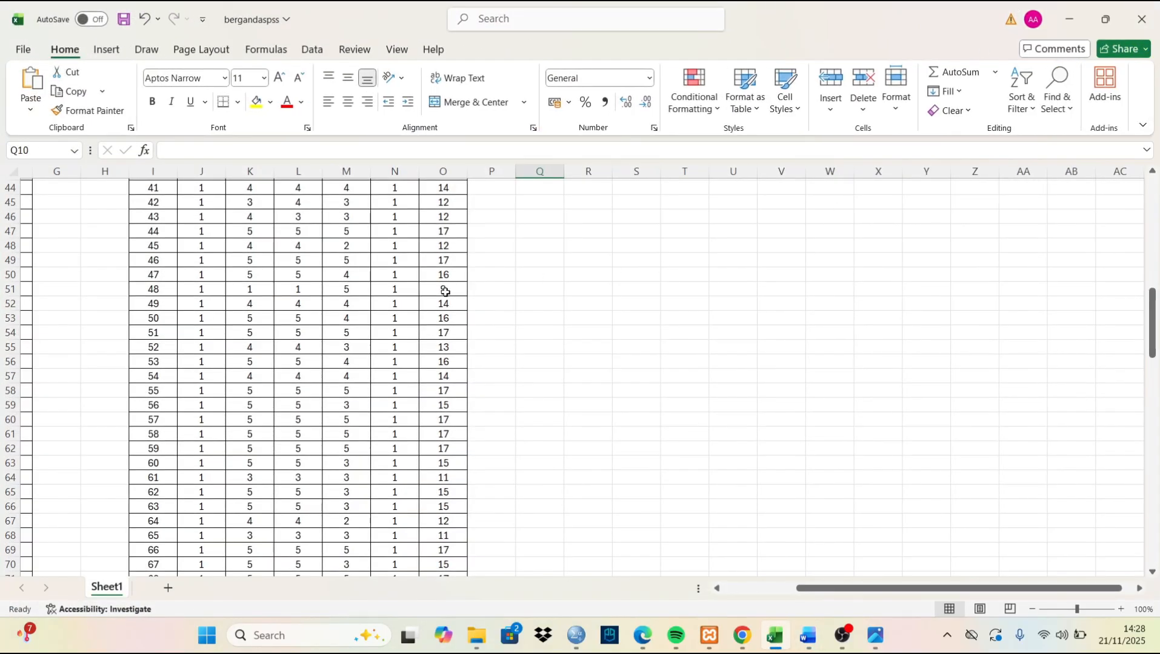
Examine the coded response table with the X1 to X4, Y1 and TOTAL columns
scroll(415, 297, "up", 14)
scroll(416, 296, "down", 1)
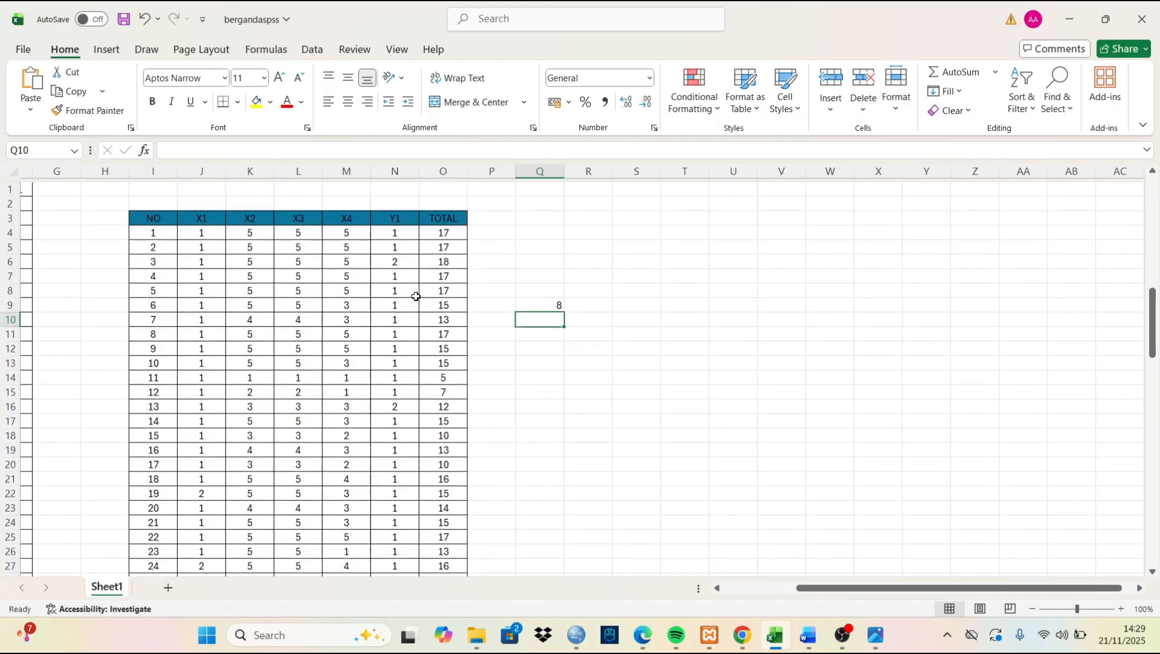
scroll(416, 297, "right", 1)
scroll(241, 252, "down", 2)
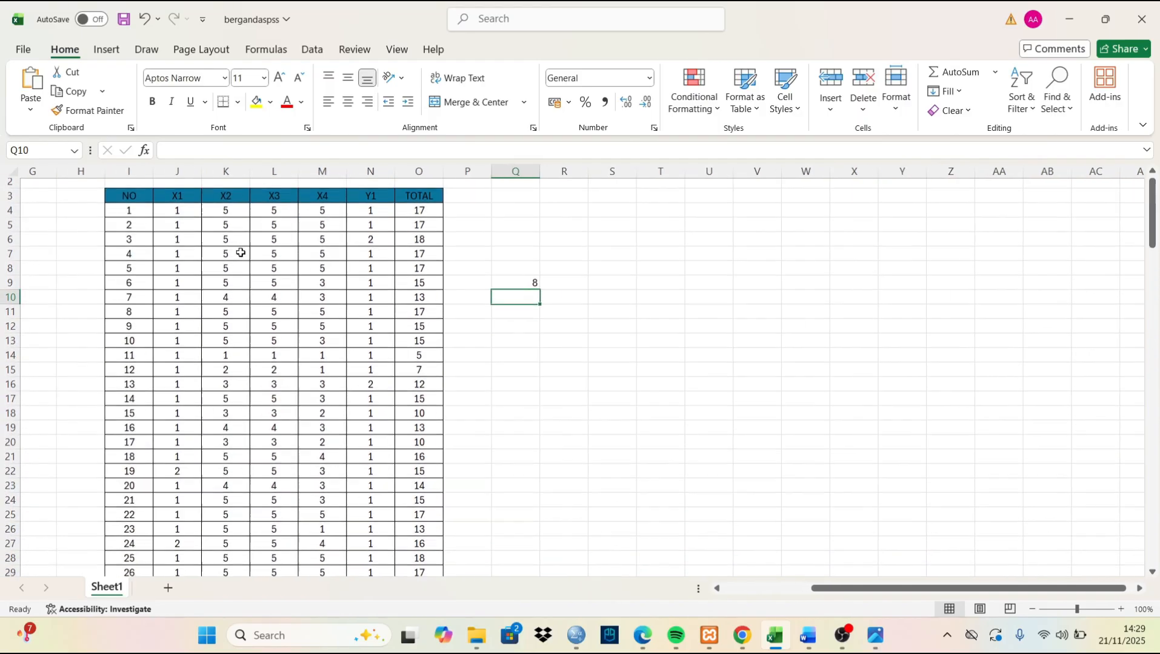
scroll(241, 252, "up", 2)
scroll(212, 243, "down", 15)
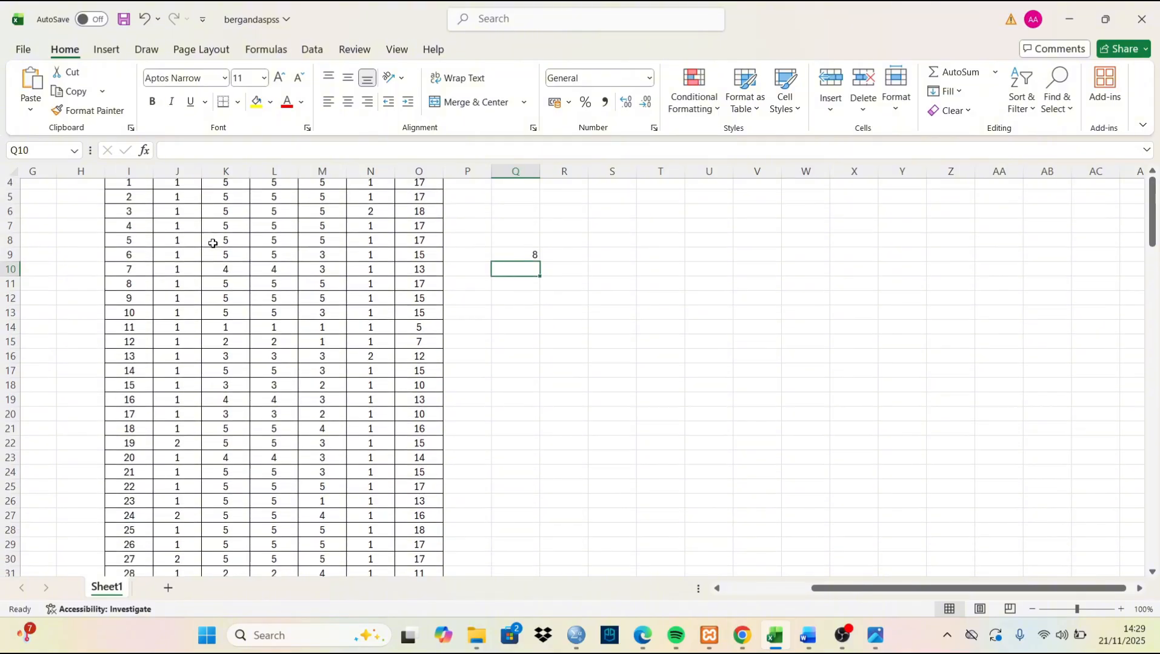
scroll(213, 244, "up", 5)
scroll(212, 244, "up", 7)
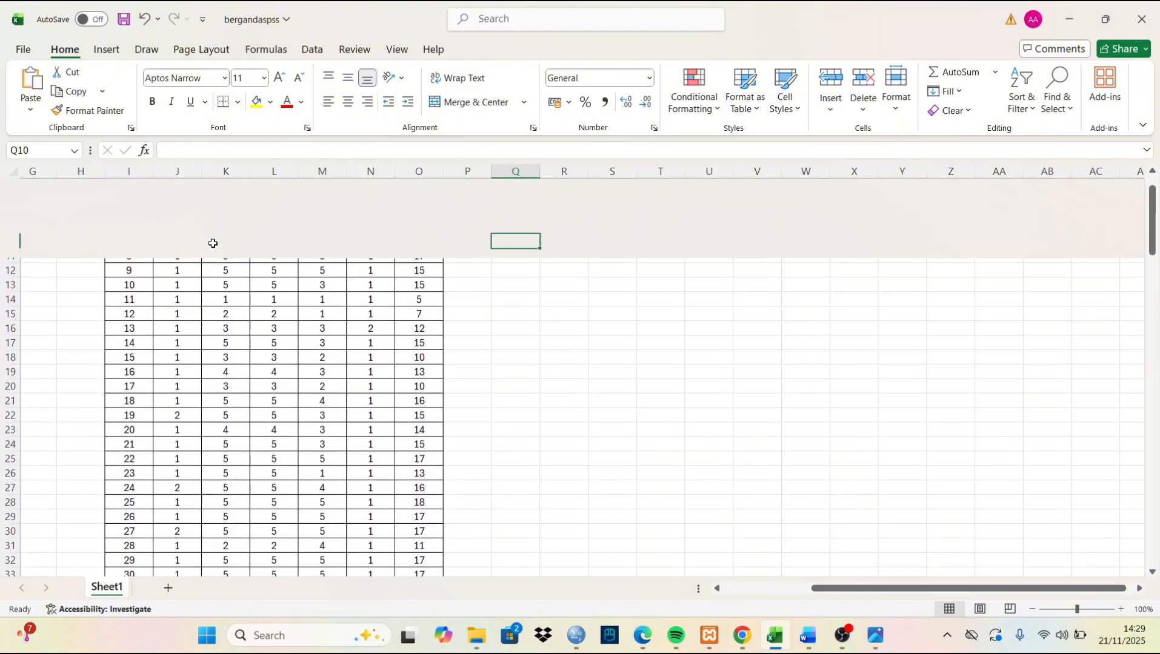
scroll(212, 244, "down", 14)
scroll(212, 244, "up", 14)
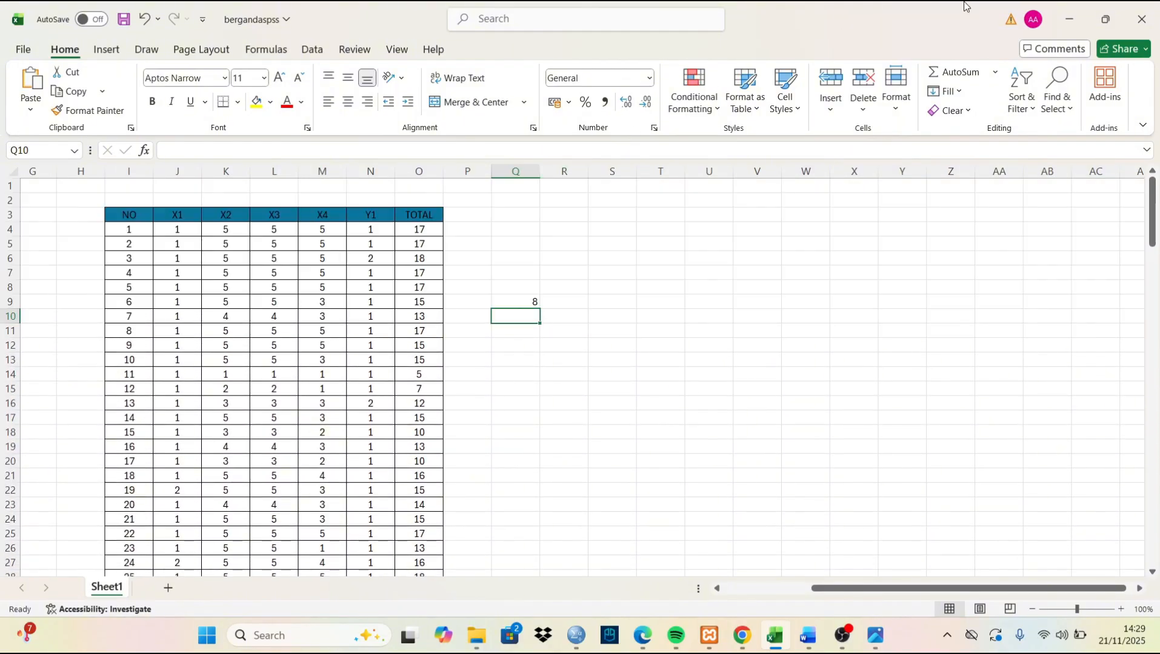
Place the workbook and the Word report side by side, and count the X1 answers coded 1 in Q9 with =COUNTIF(J4:J141;1)
mouse_move(1094, 20)
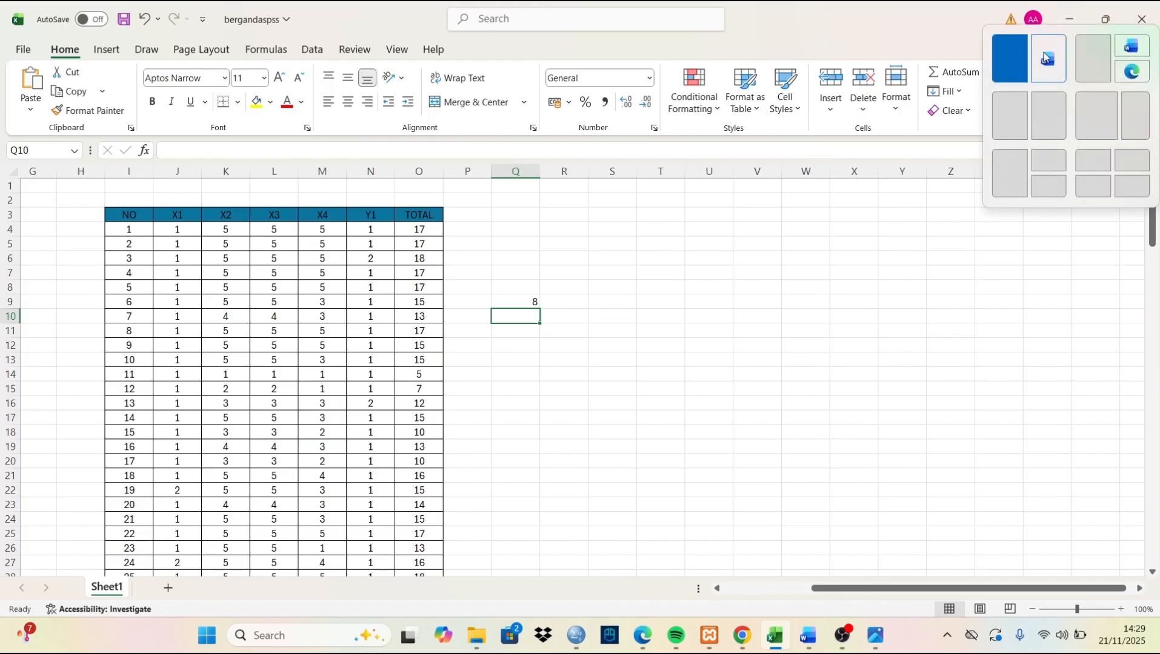
left_click(1044, 55)
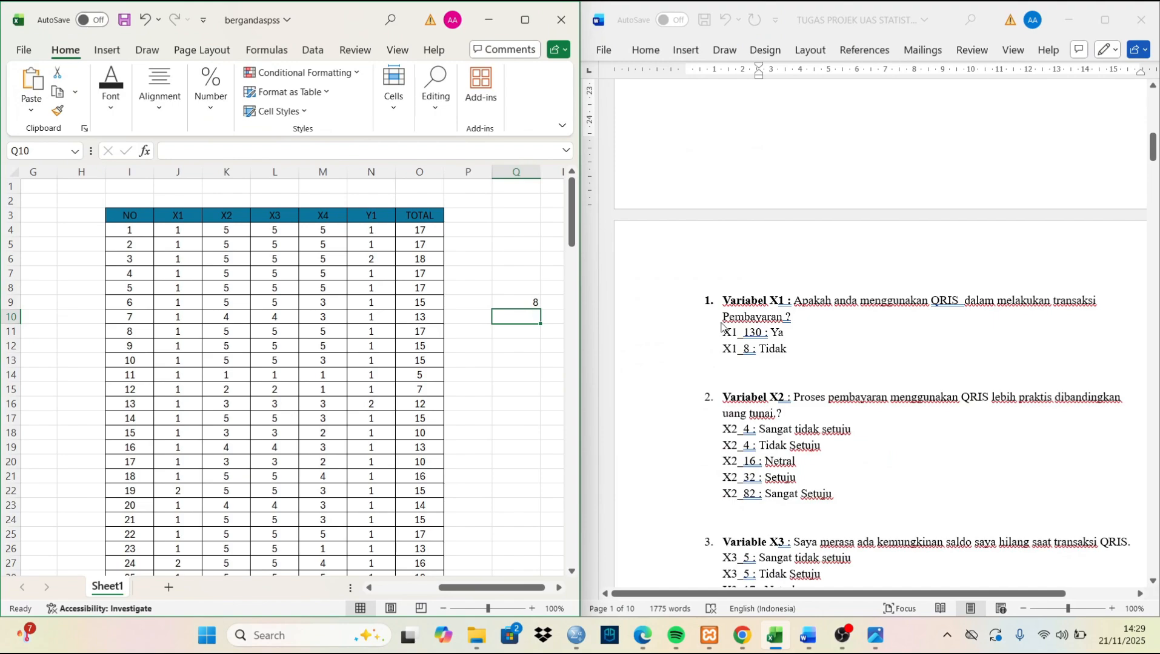
left_click(522, 303)
double_click(523, 302)
key("BackSpace")
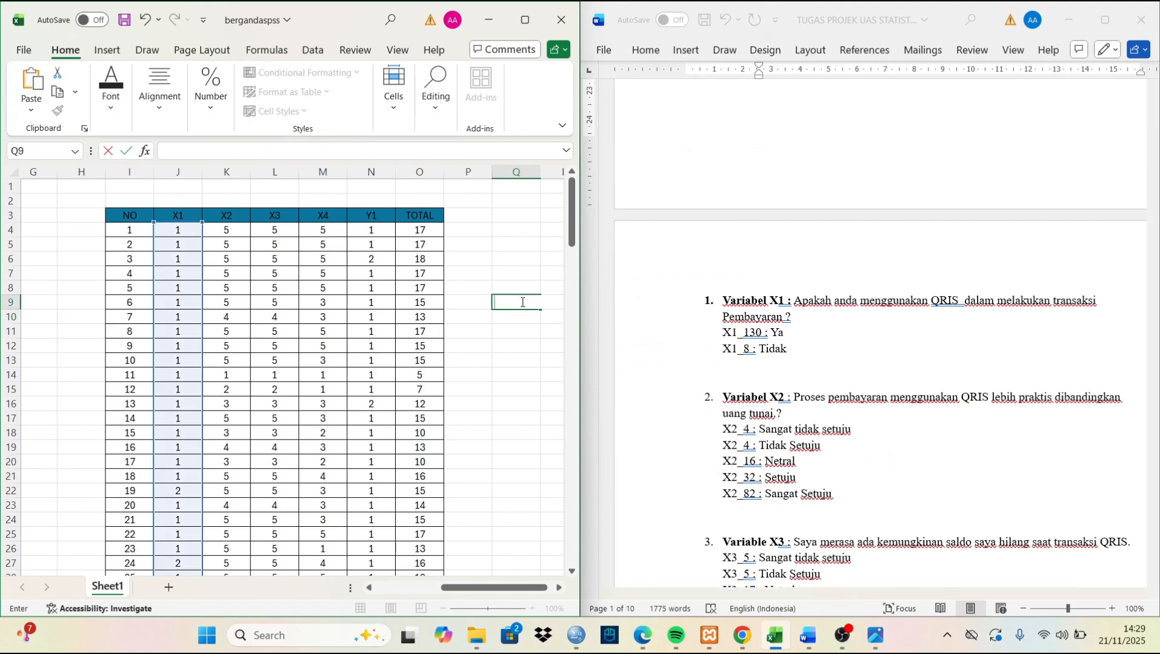
type("=COU")
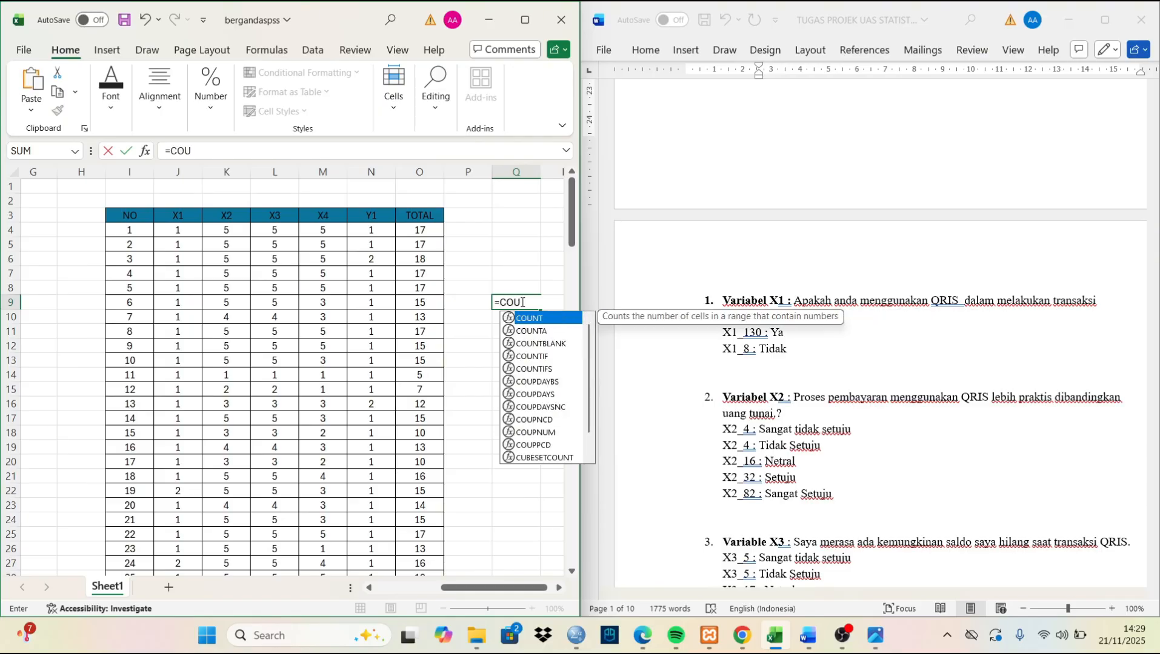
type("NTIF(")
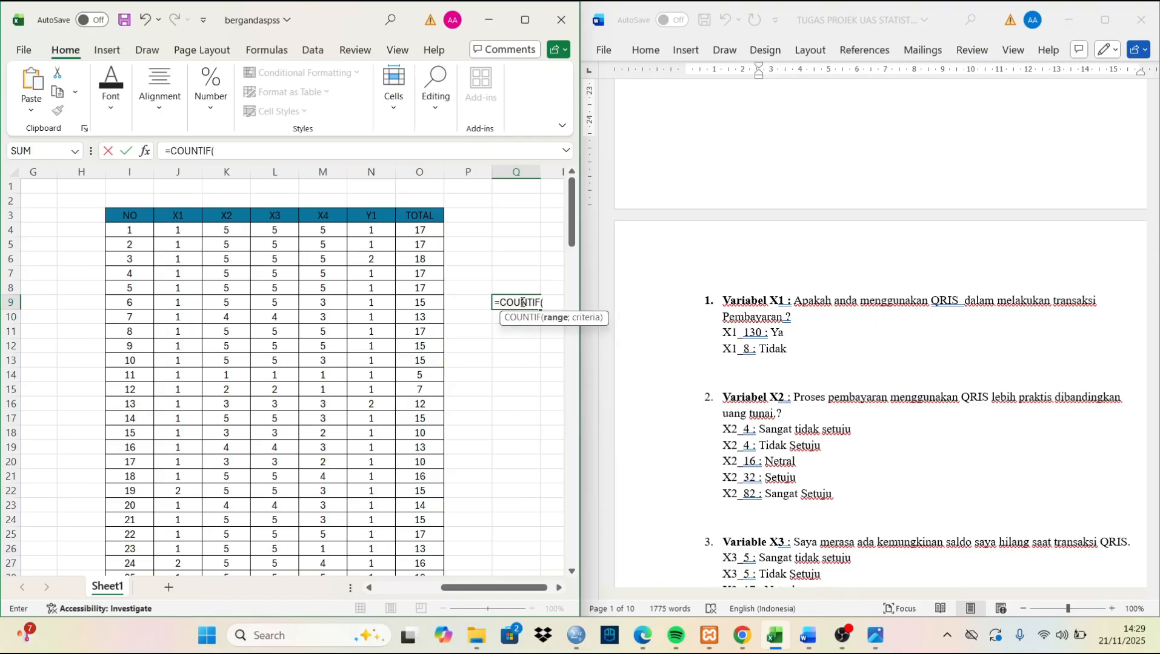
left_click_drag(168, 230, 170, 550)
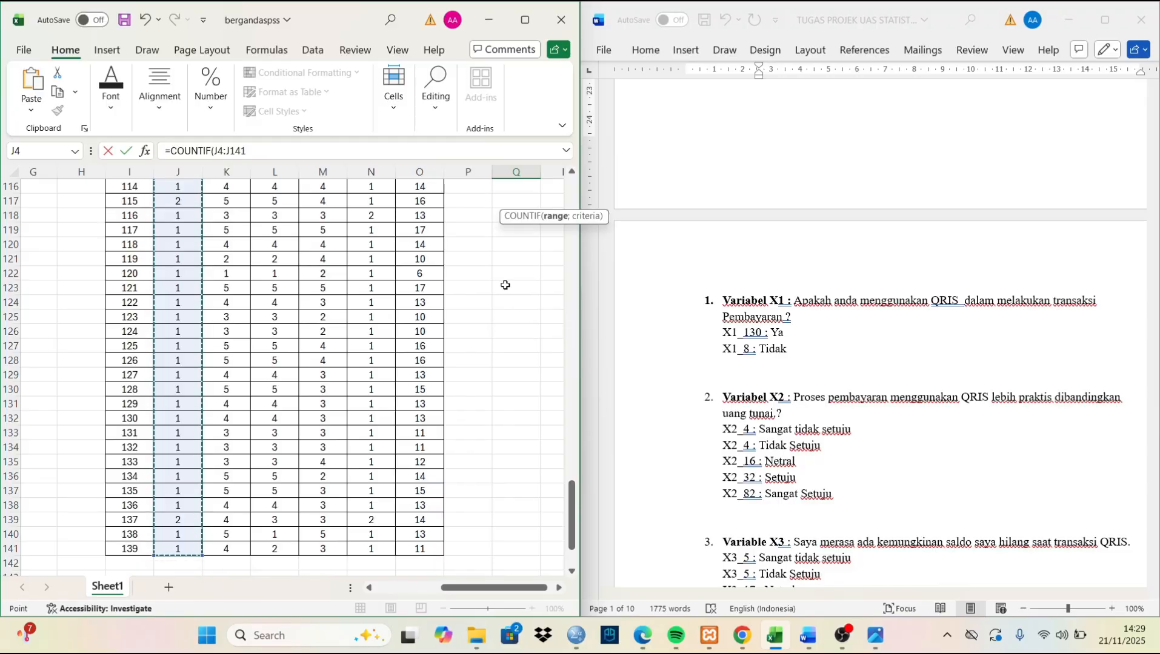
scroll(504, 285, "up", 20)
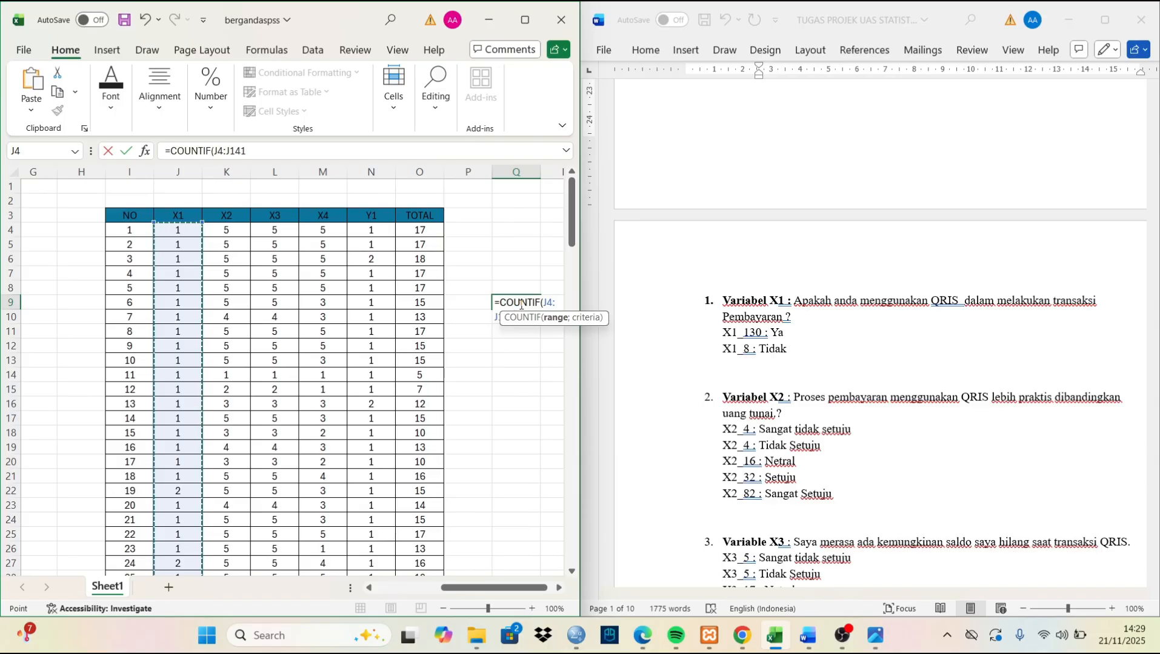
type(";")
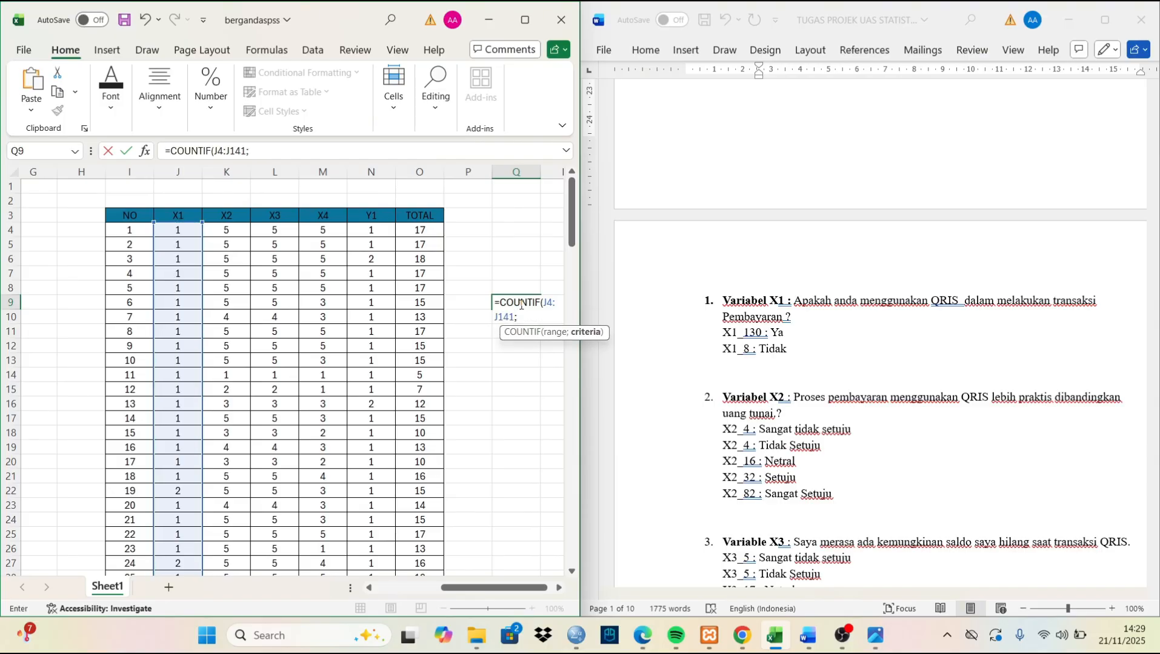
type("1)")
key("Return")
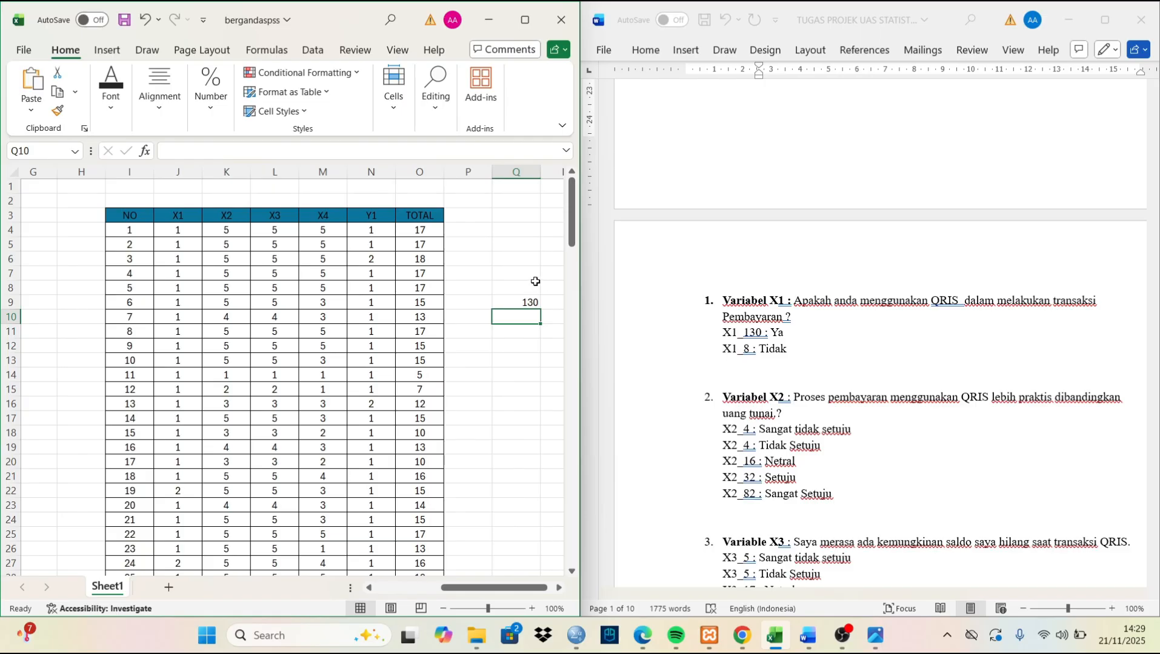
Replace the formula in Q9 with =COUNTIF(J4:J141;2) to count the X1 answers coded 2, and dismiss the system notification
left_click(513, 304)
double_click(513, 305)
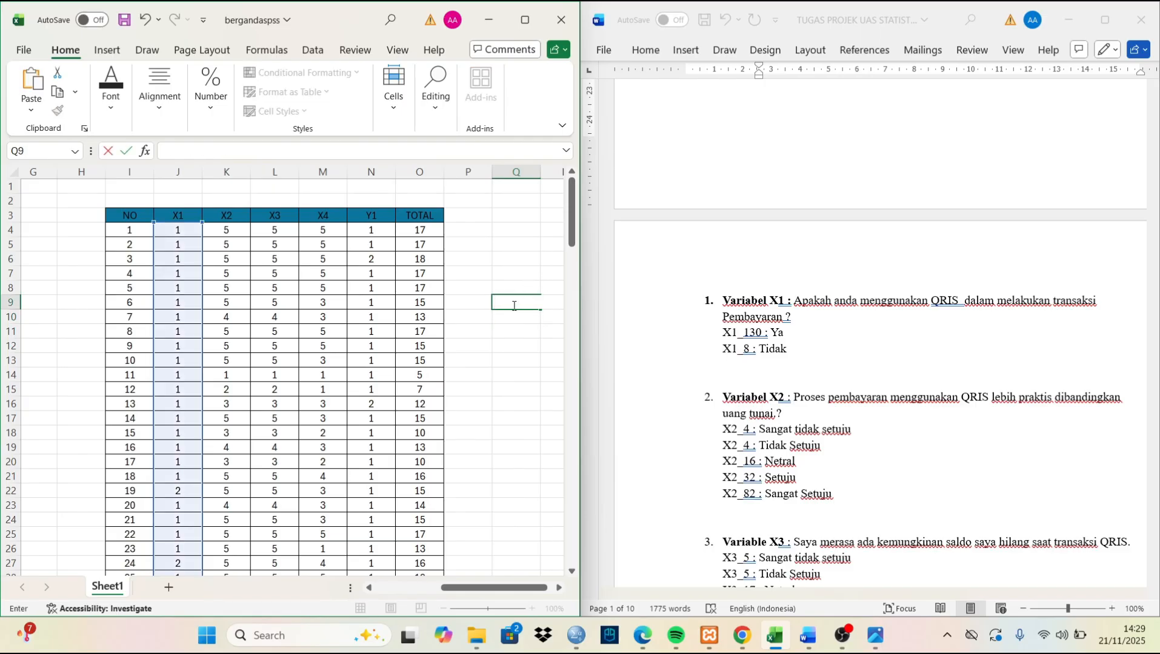
type("=COU")
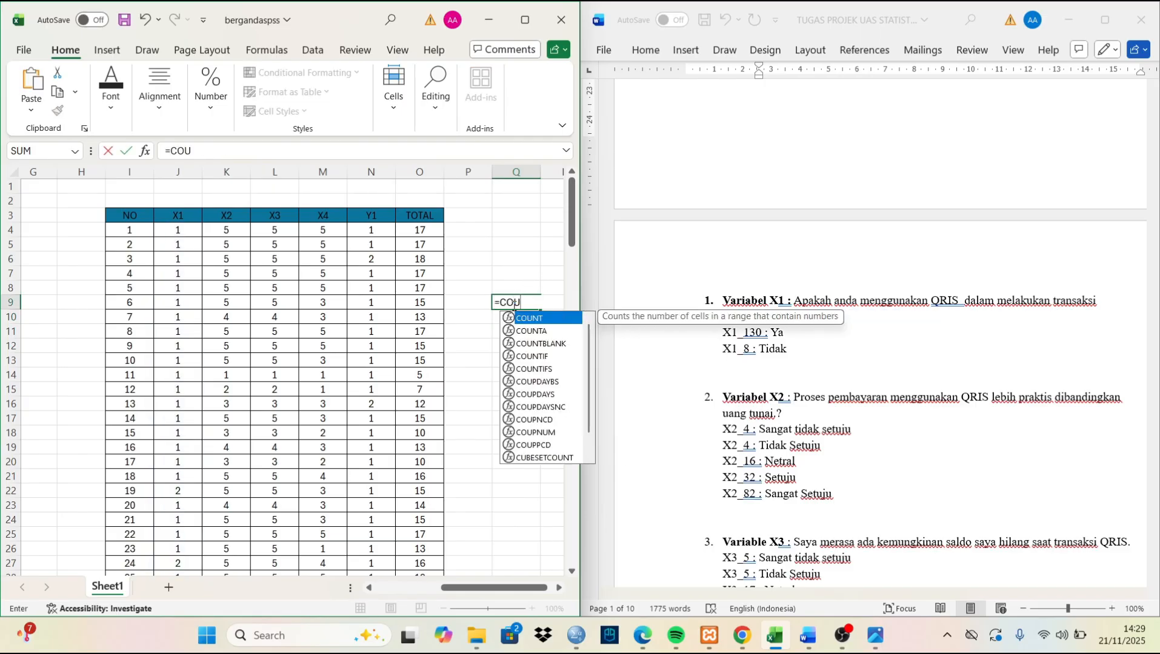
type("NTIF(")
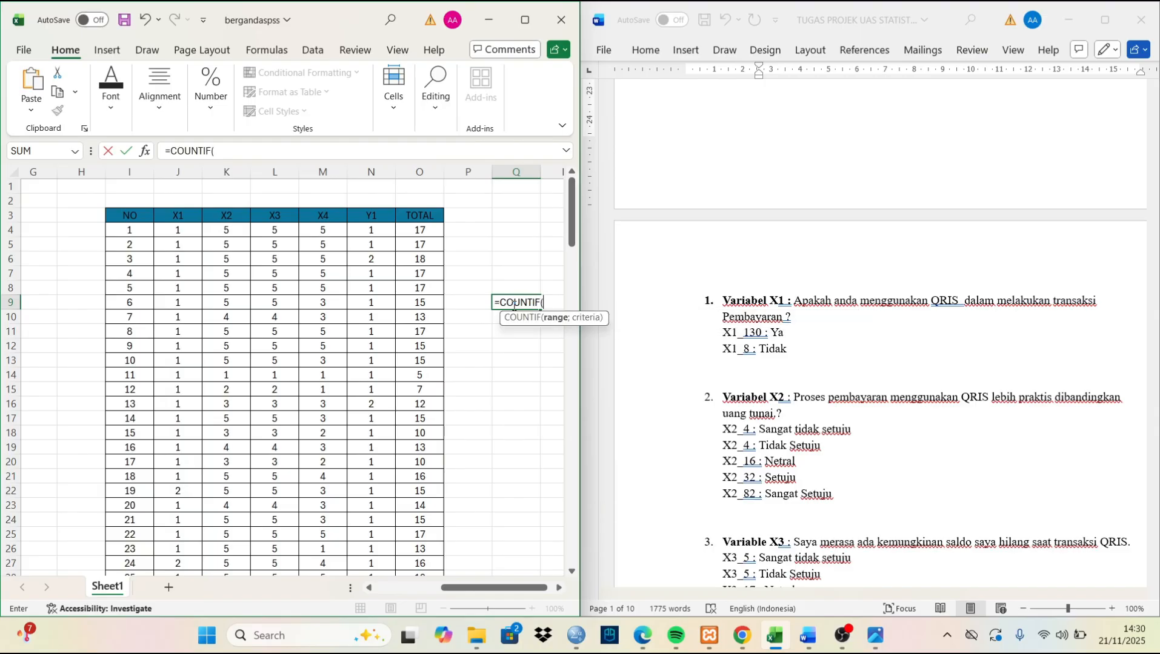
left_click_drag(167, 234, 185, 590)
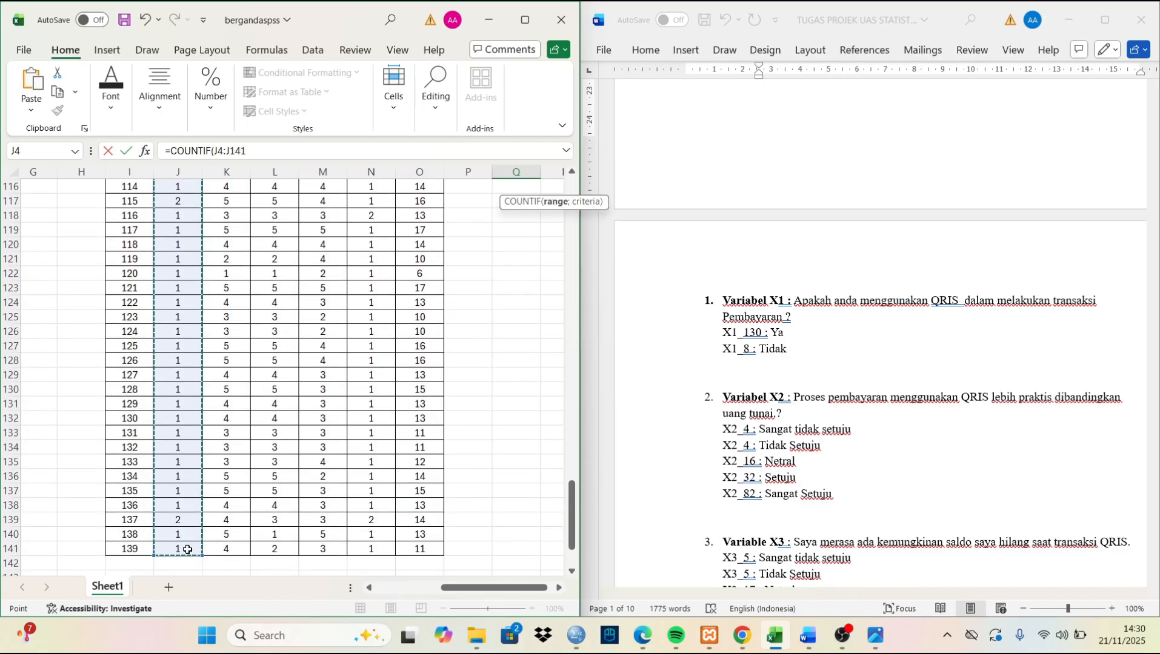
scroll(414, 368, "up", 20)
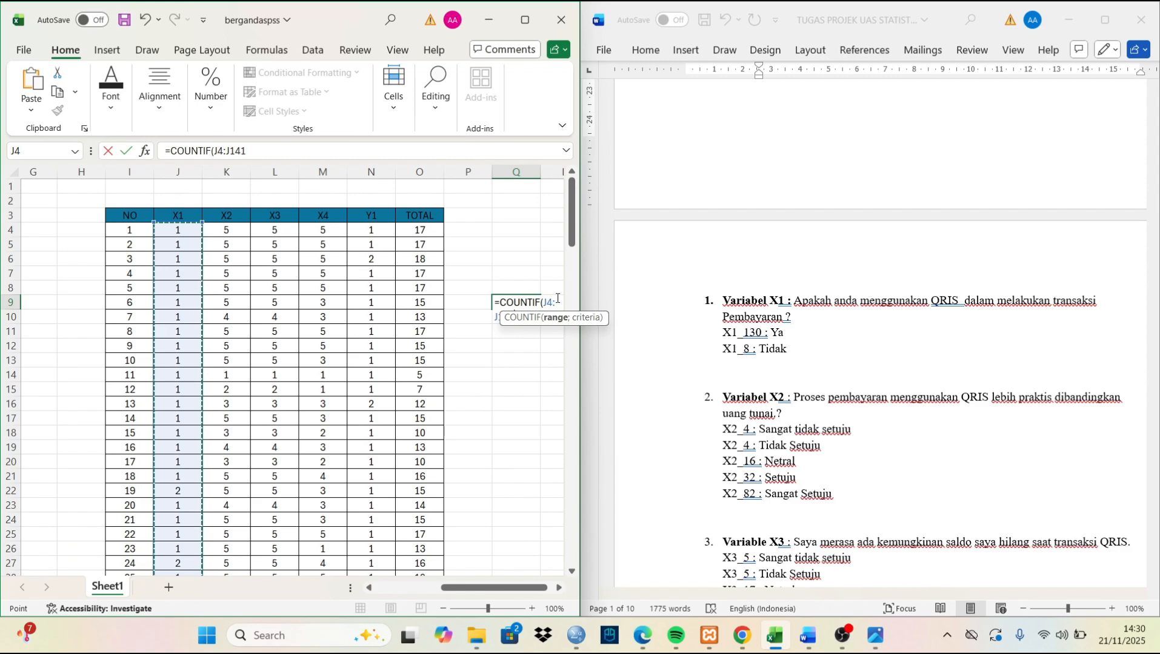
type(";")
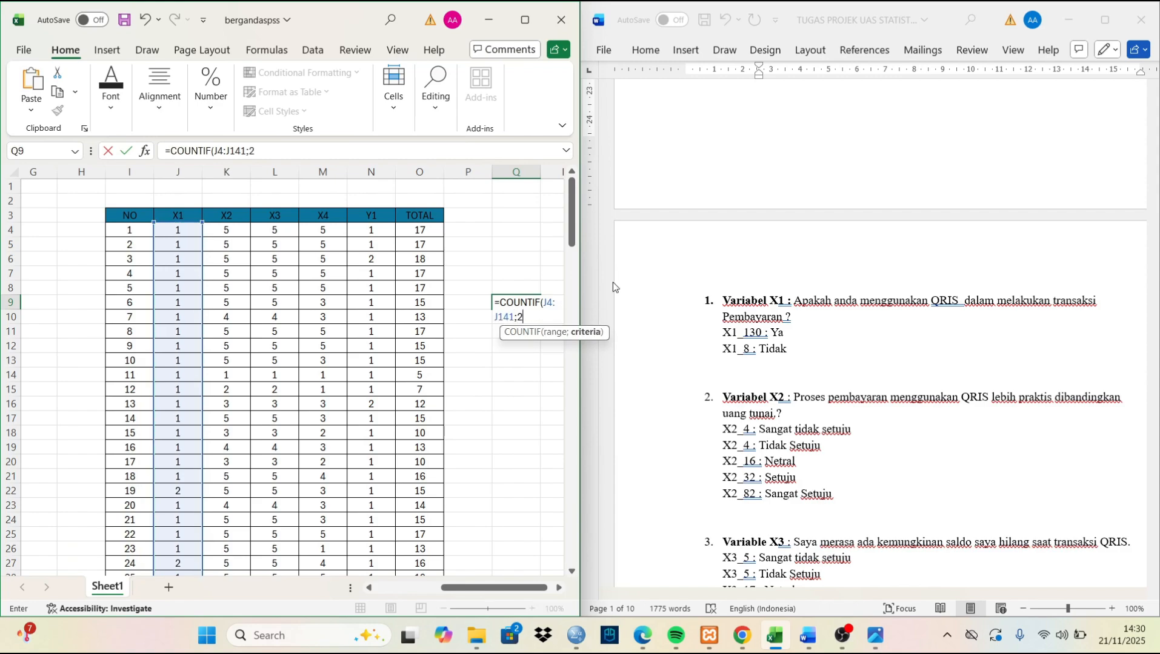
type("2)")
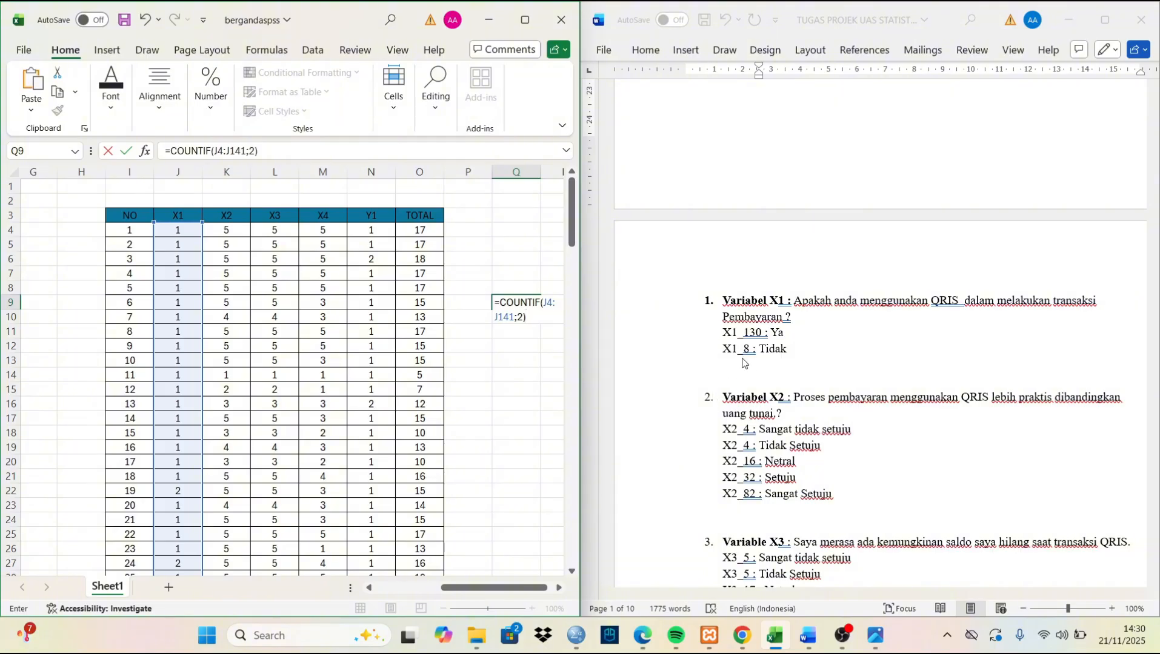
key("Return")
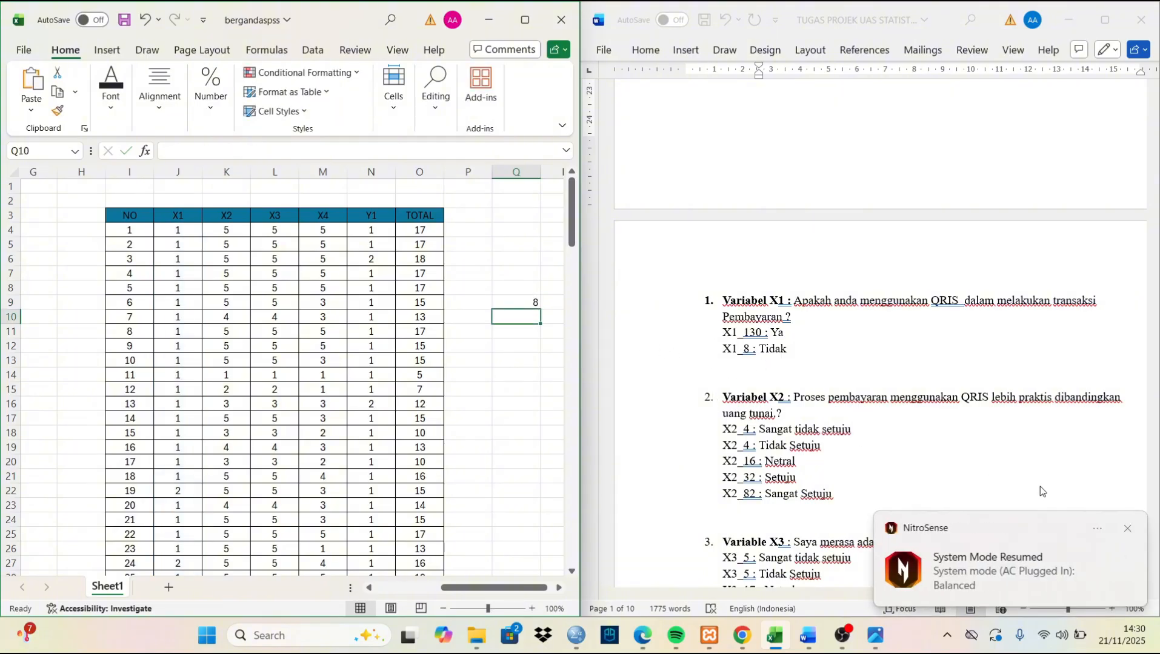
left_click(1129, 530)
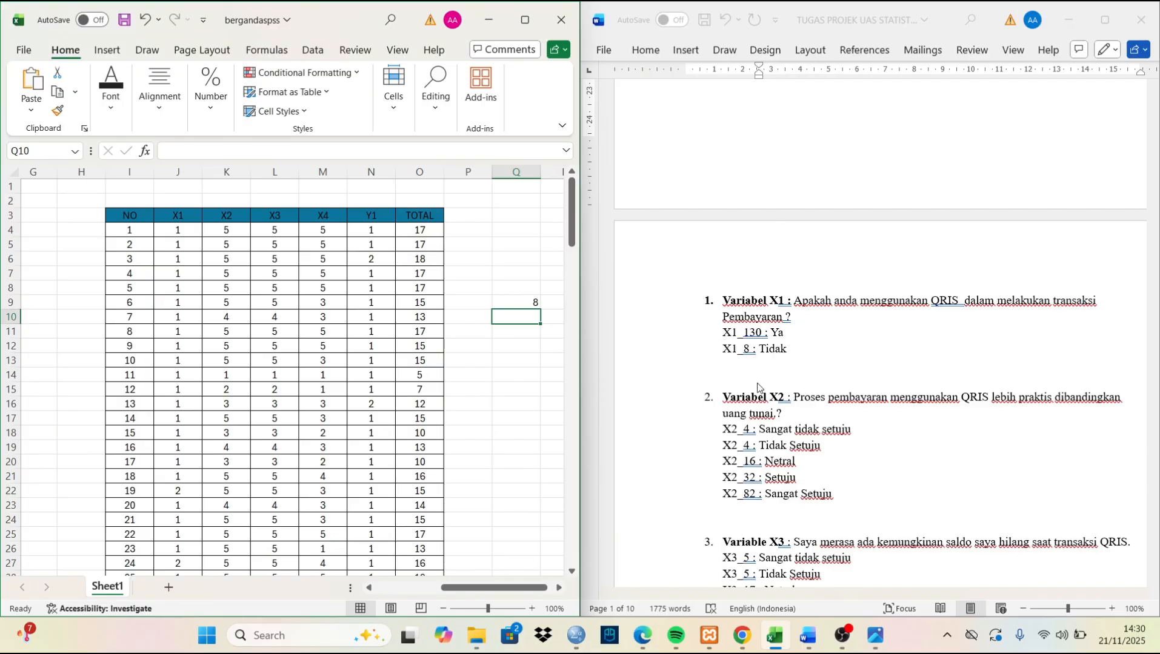
Maximize the Word report and examine the X2 to Y variable descriptions and the response table down to its last row
scroll(757, 387, "down", 1)
left_click(1104, 20)
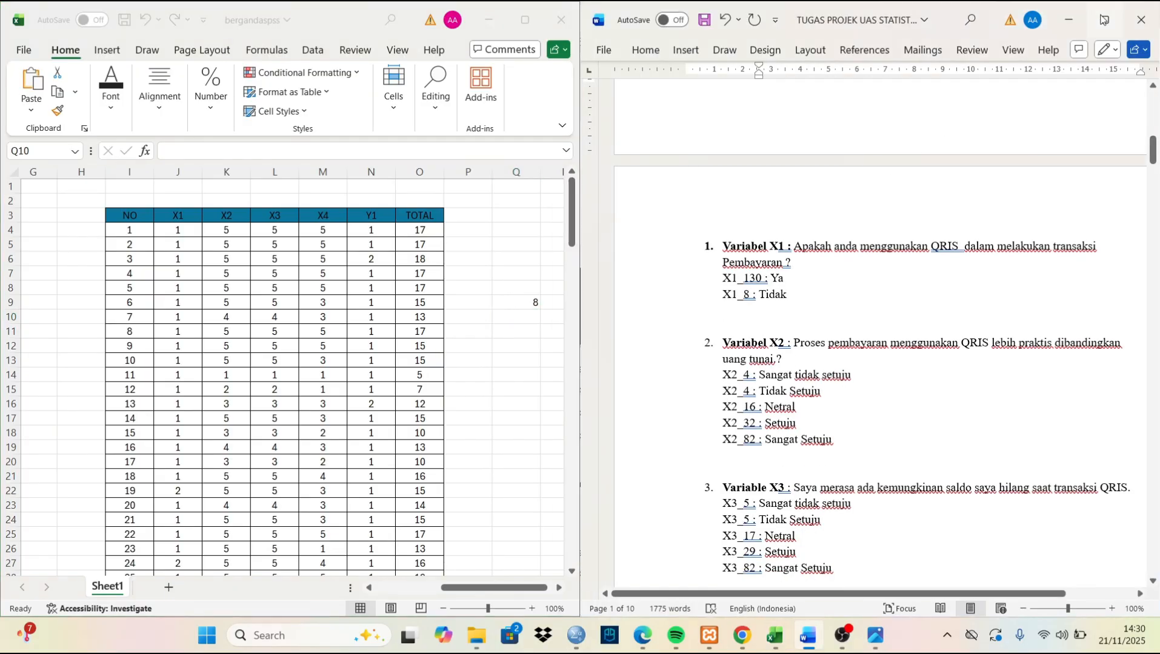
left_click(1104, 20)
scroll(421, 396, "down", 5)
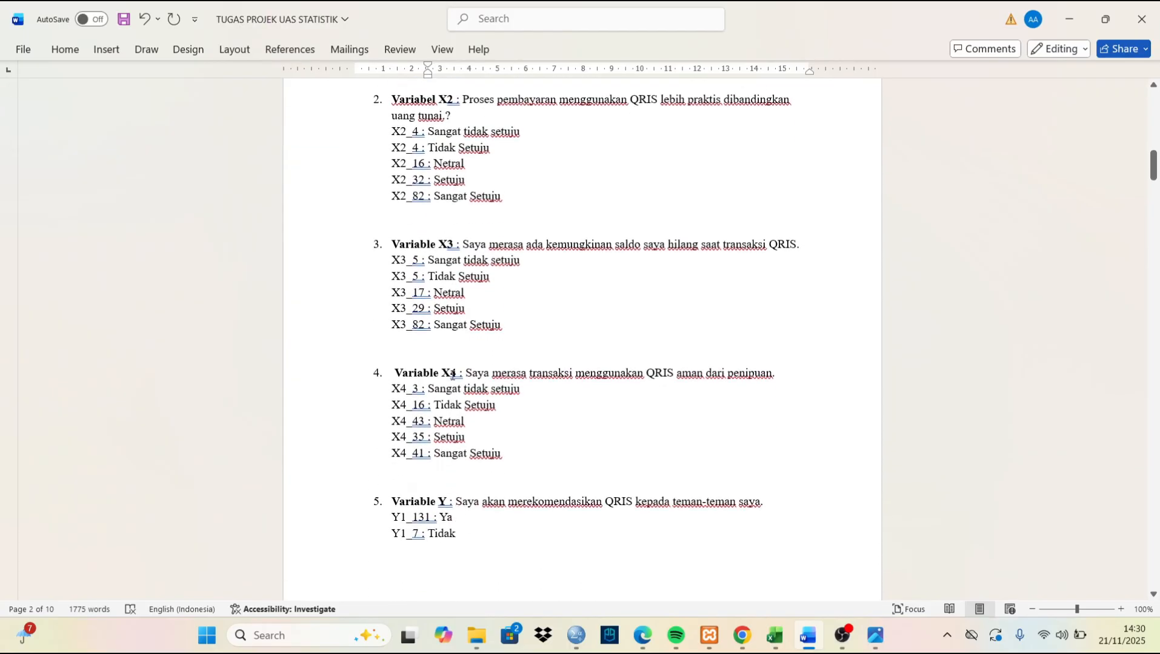
scroll(454, 373, "down", 1)
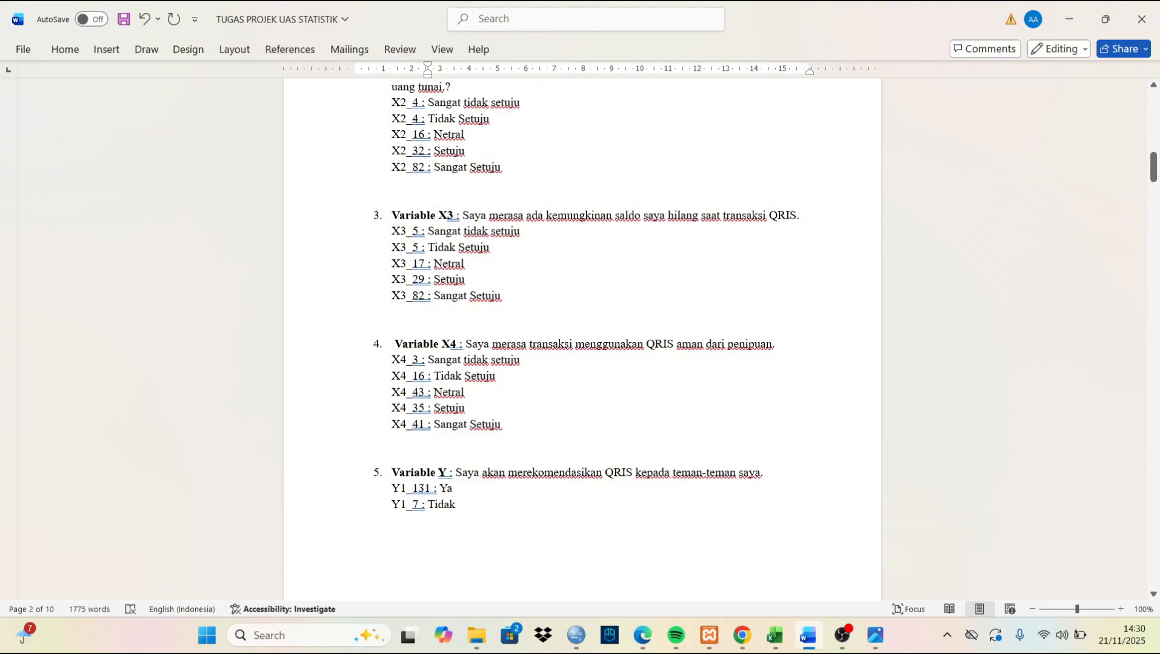
scroll(452, 486, "down", 3)
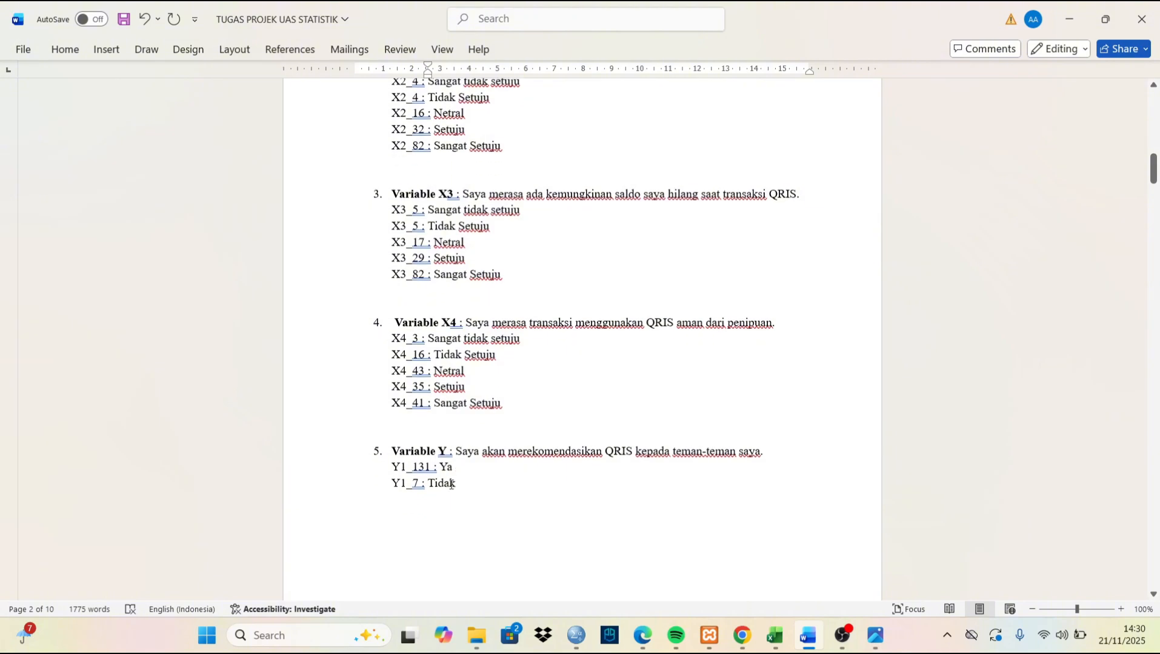
scroll(451, 485, "down", 12)
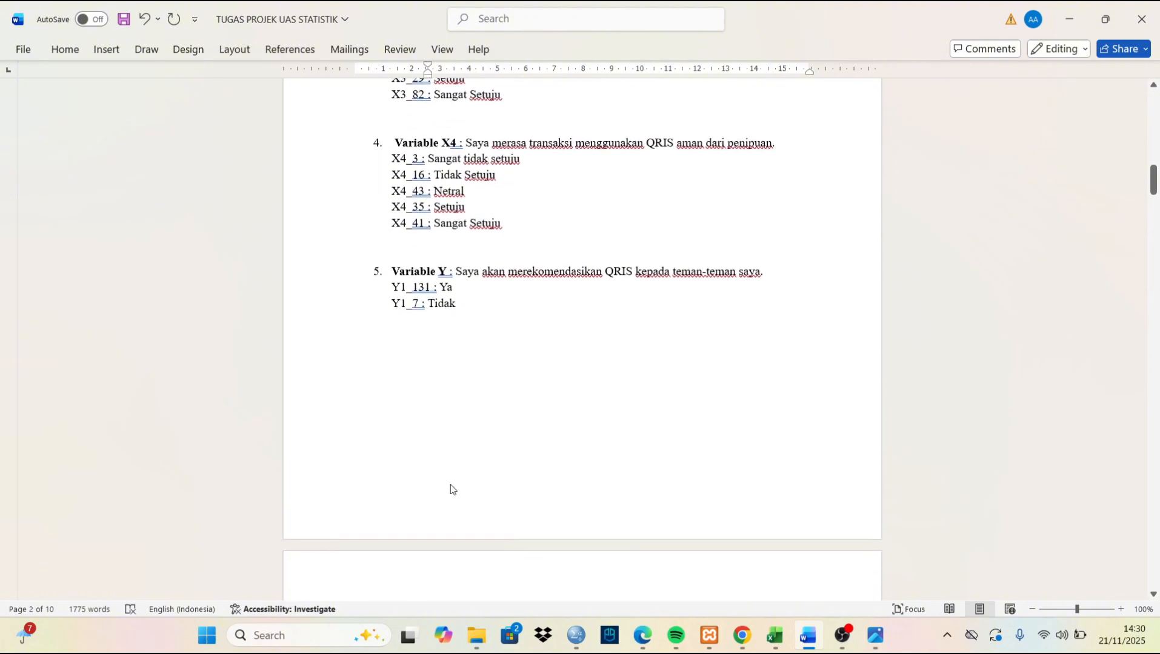
scroll(448, 487, "down", 12)
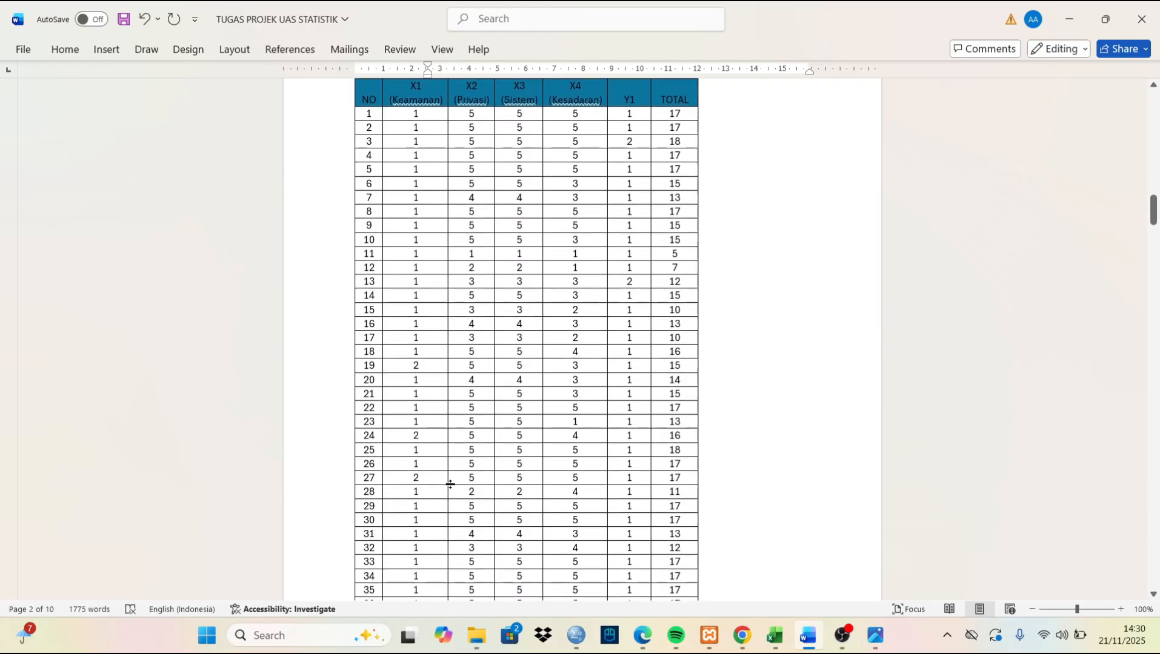
scroll(448, 486, "down", 12)
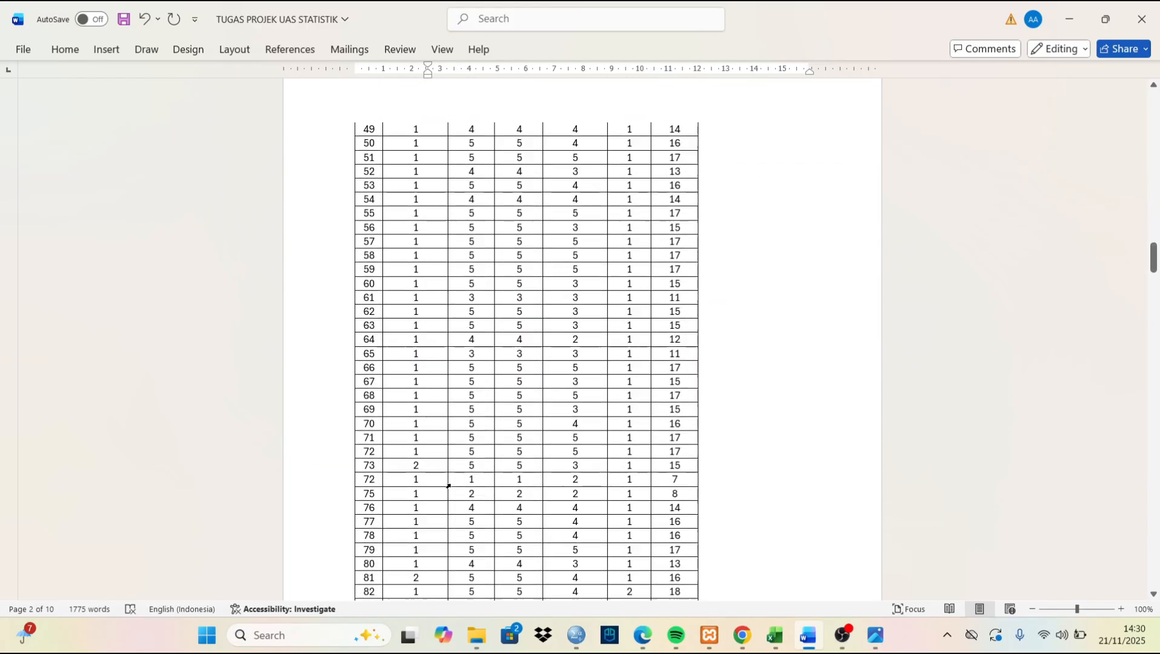
scroll(449, 486, "down", 12)
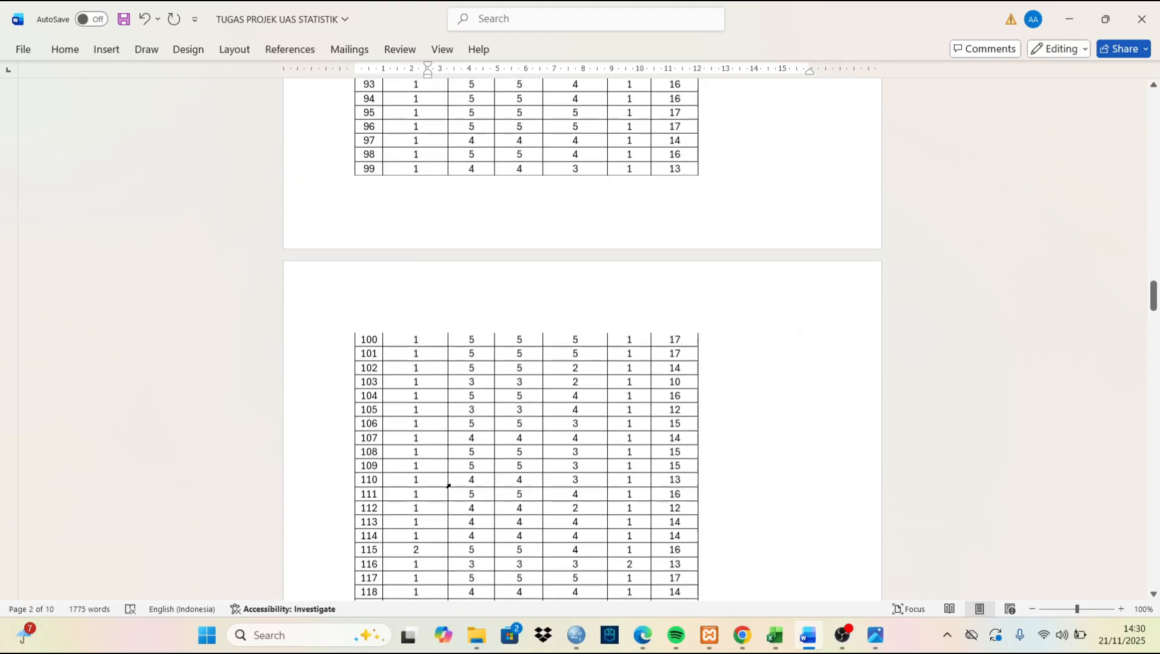
scroll(448, 487, "down", 12)
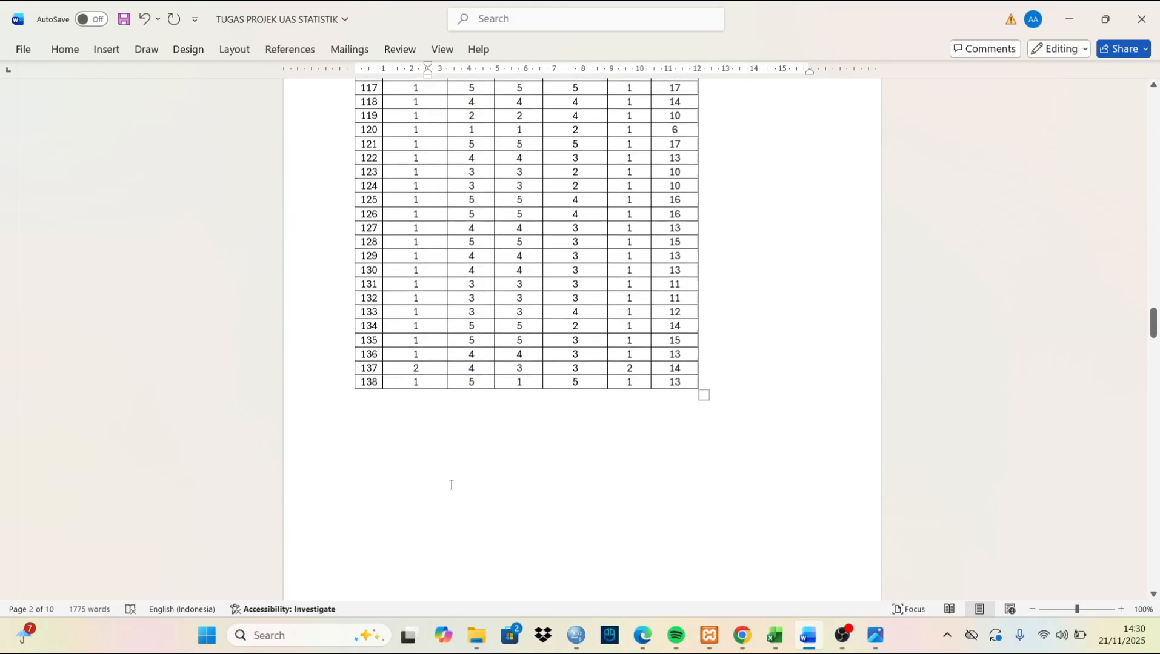
scroll(450, 484, "down", 3)
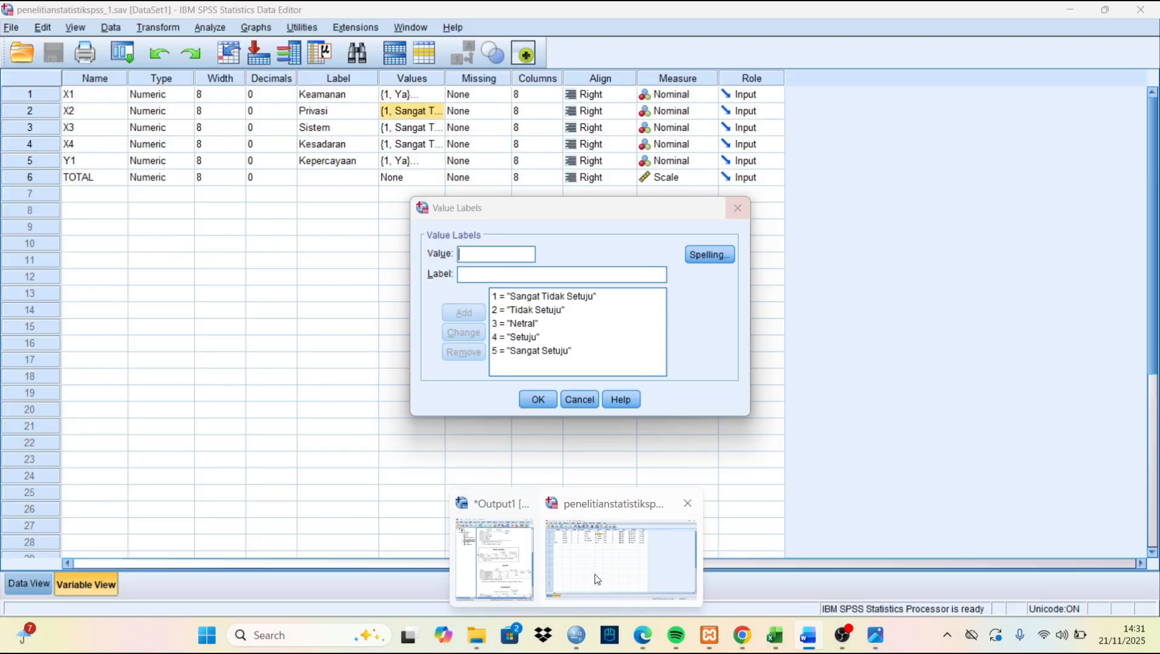
Switch to the penelitianstatistikspss_1 dataset's variable definitions in SPSS and select the Keamanan label of X1
left_click(595, 574)
left_click(595, 574)
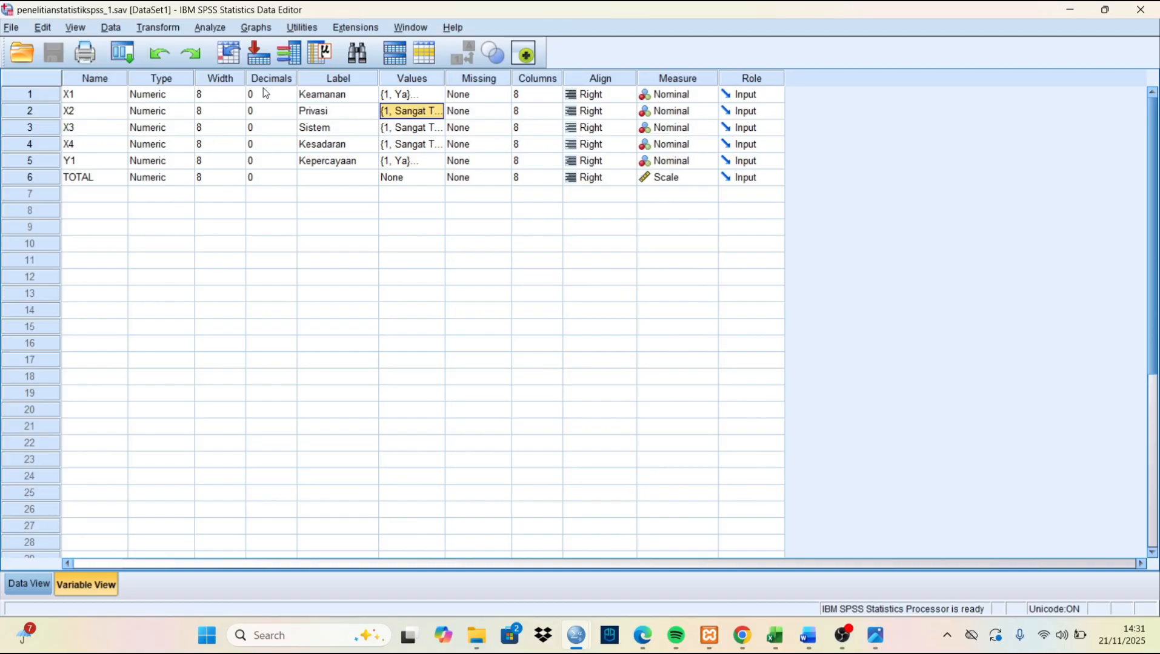
left_click(349, 96)
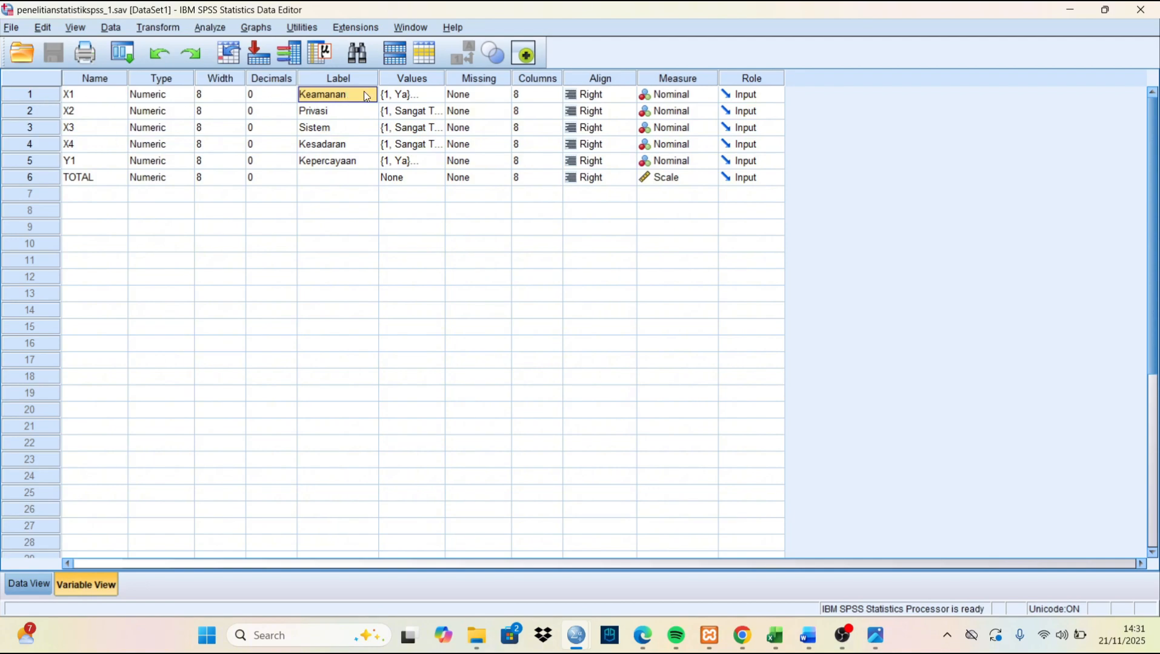
Try entering value 1 with the label YA in the value labels of X1, and close the dialog without adding it
double_click(437, 97)
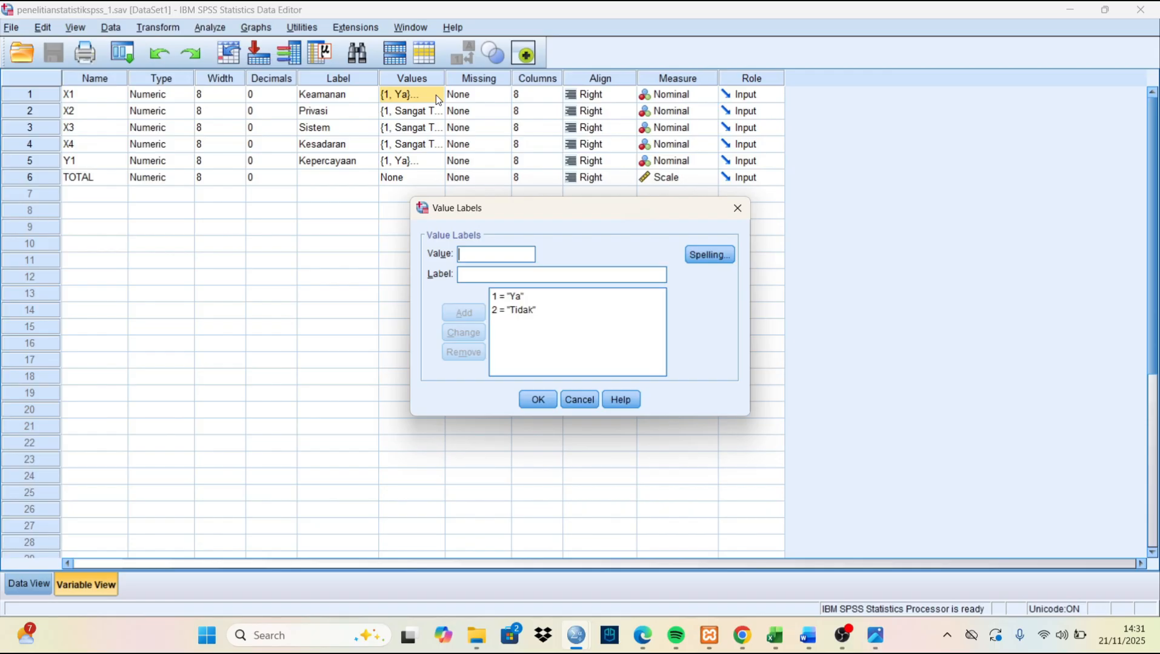
type("1")
type("YA")
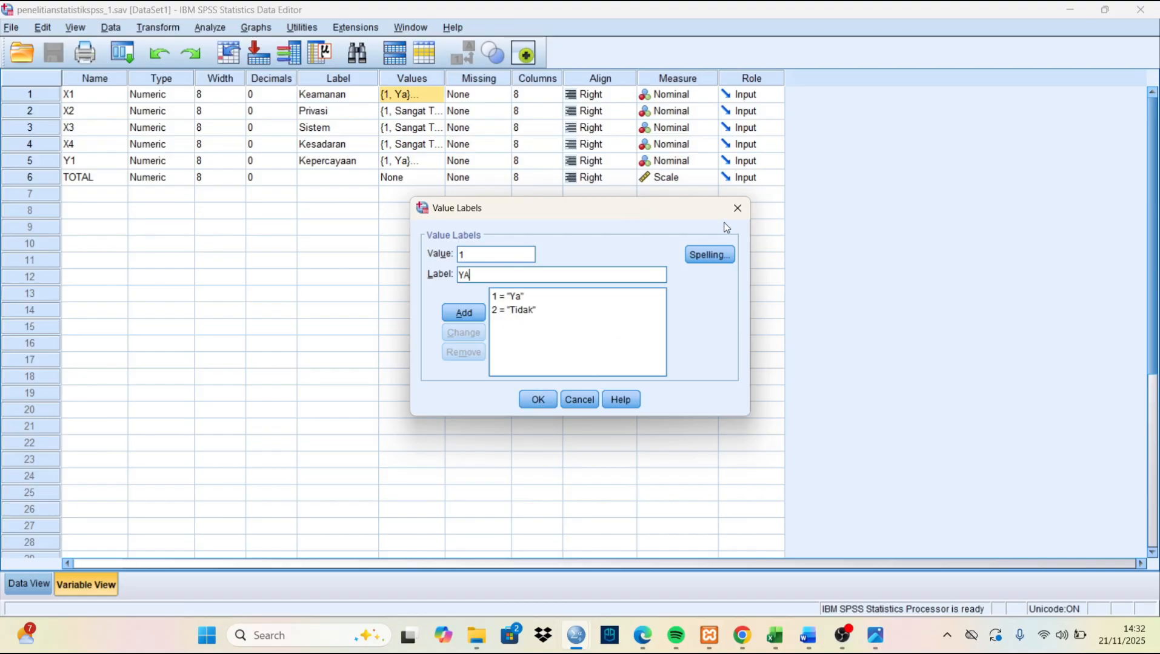
left_click(737, 208)
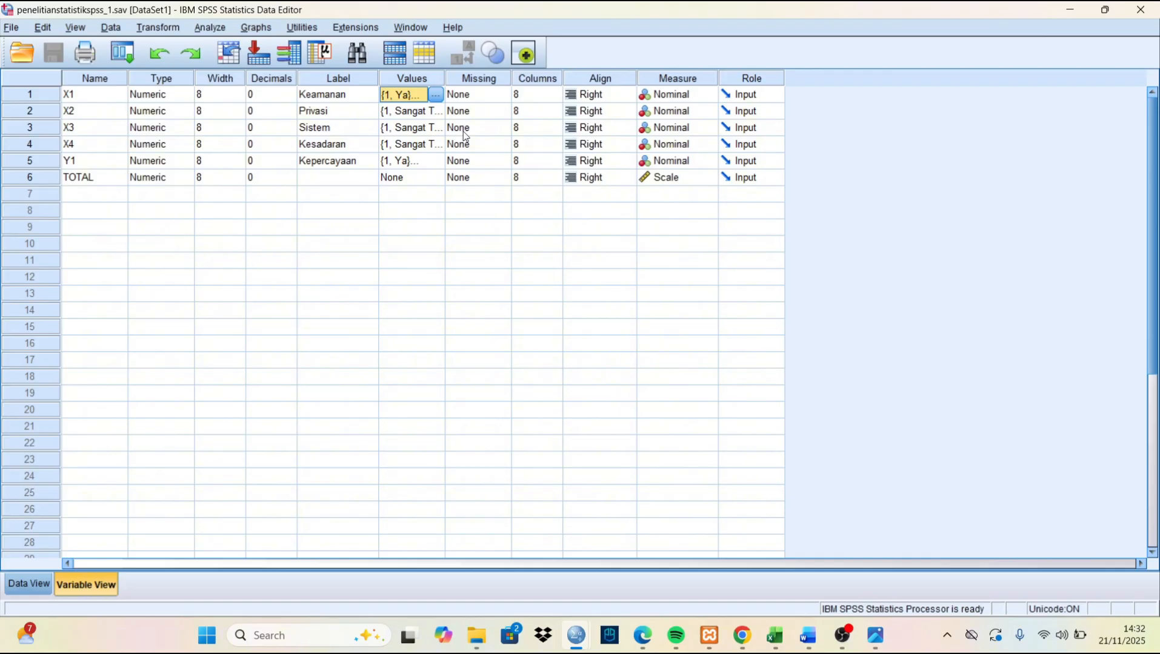
Display the data values of the penelitianstatistikspss_1 dataset and compare them with the X1 to TOTAL response table in the bergandaspss Excel workbook
left_click(35, 582)
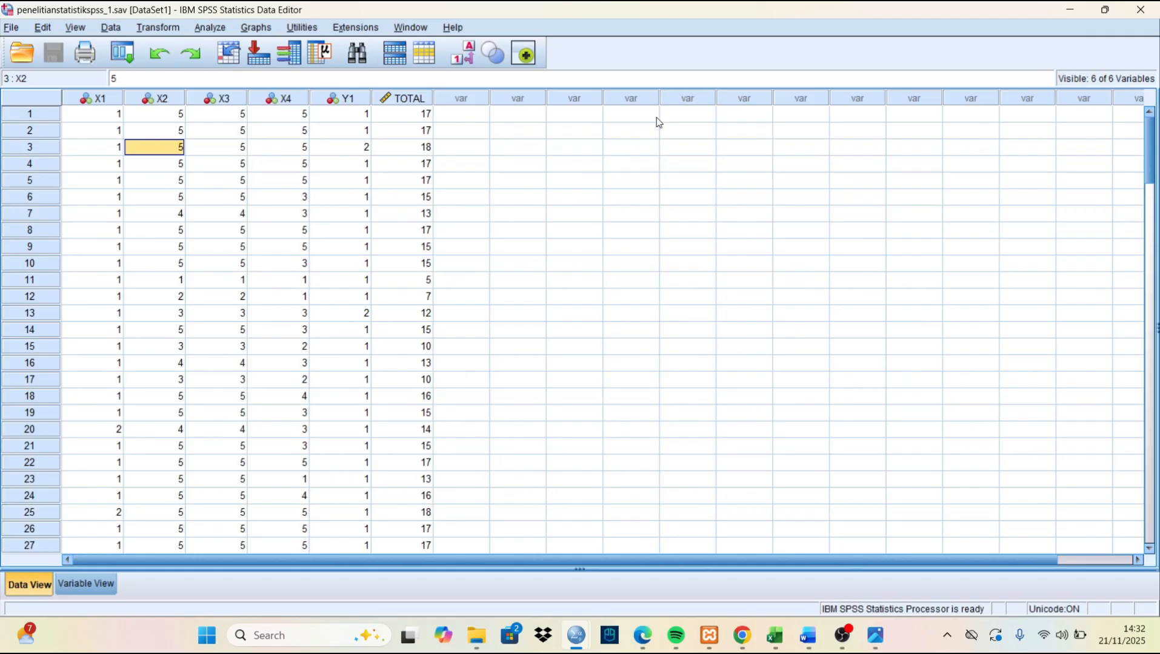
mouse_move(775, 635)
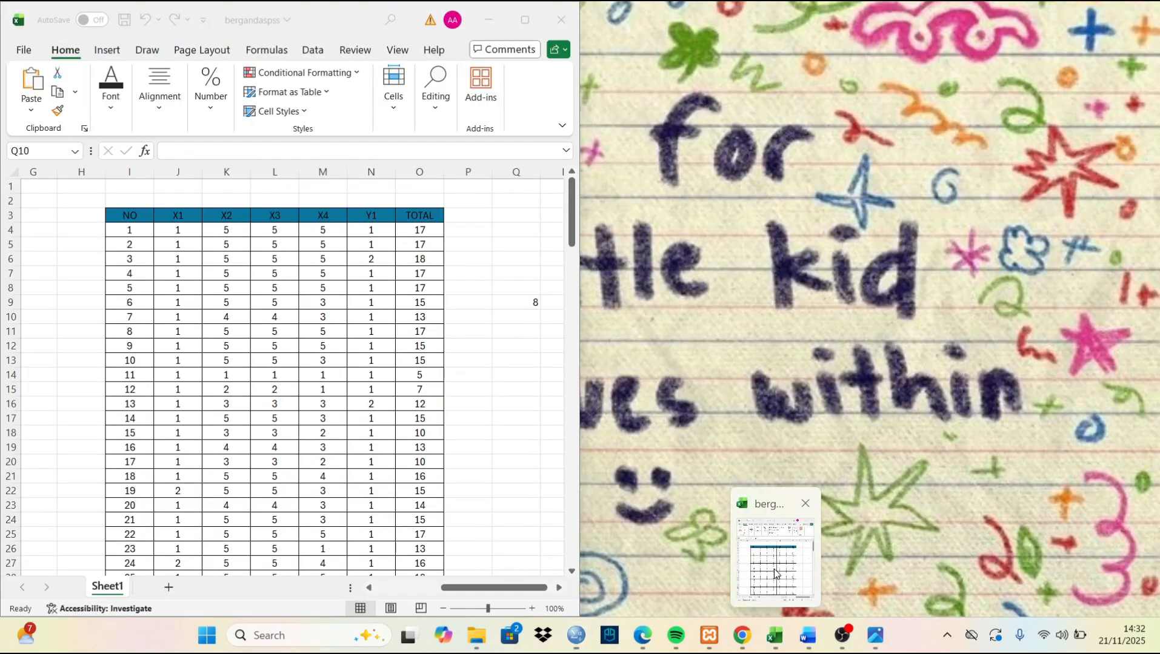
left_click(774, 574)
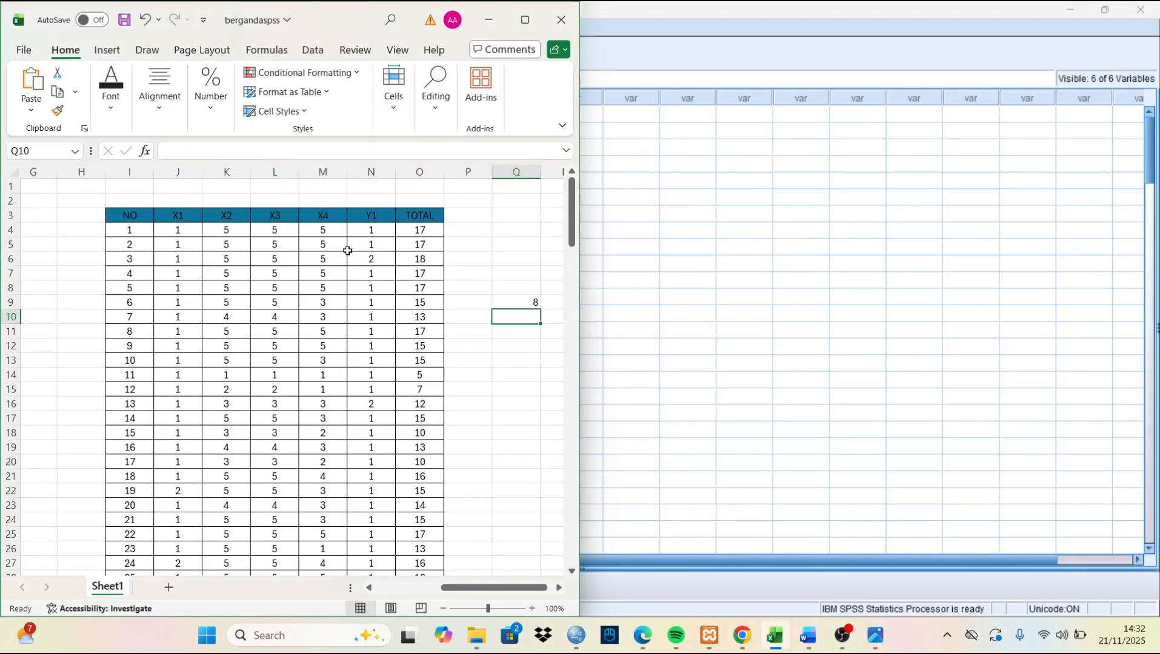
left_click(638, 173)
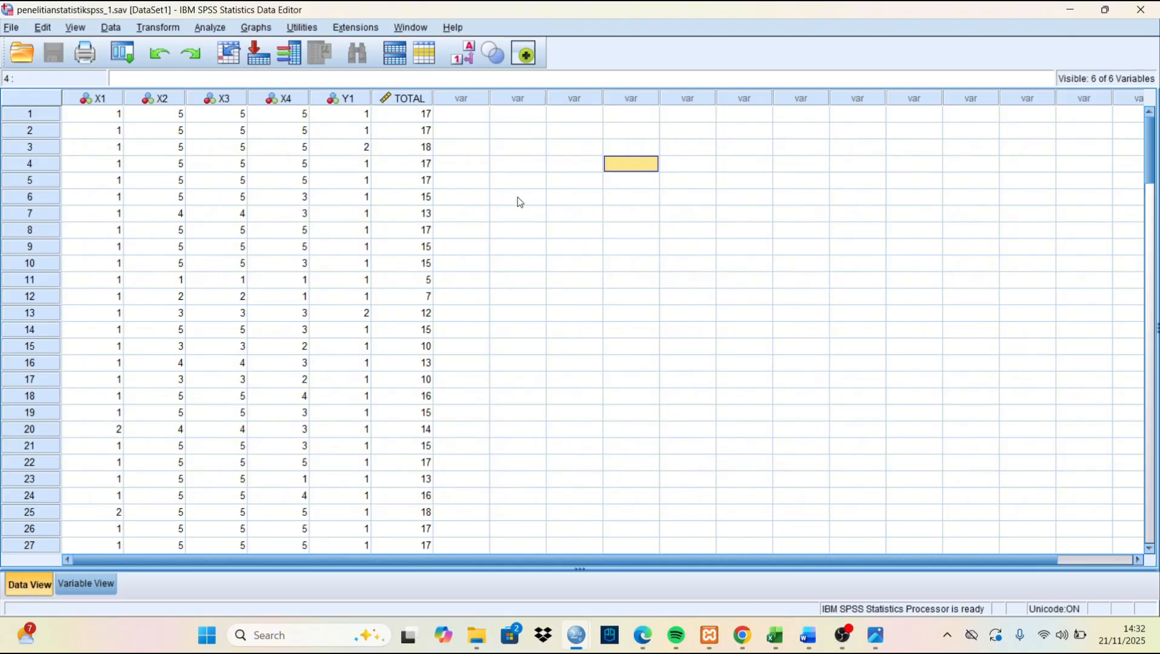
scroll(355, 195, "down", 1)
scroll(355, 198, "up", 1)
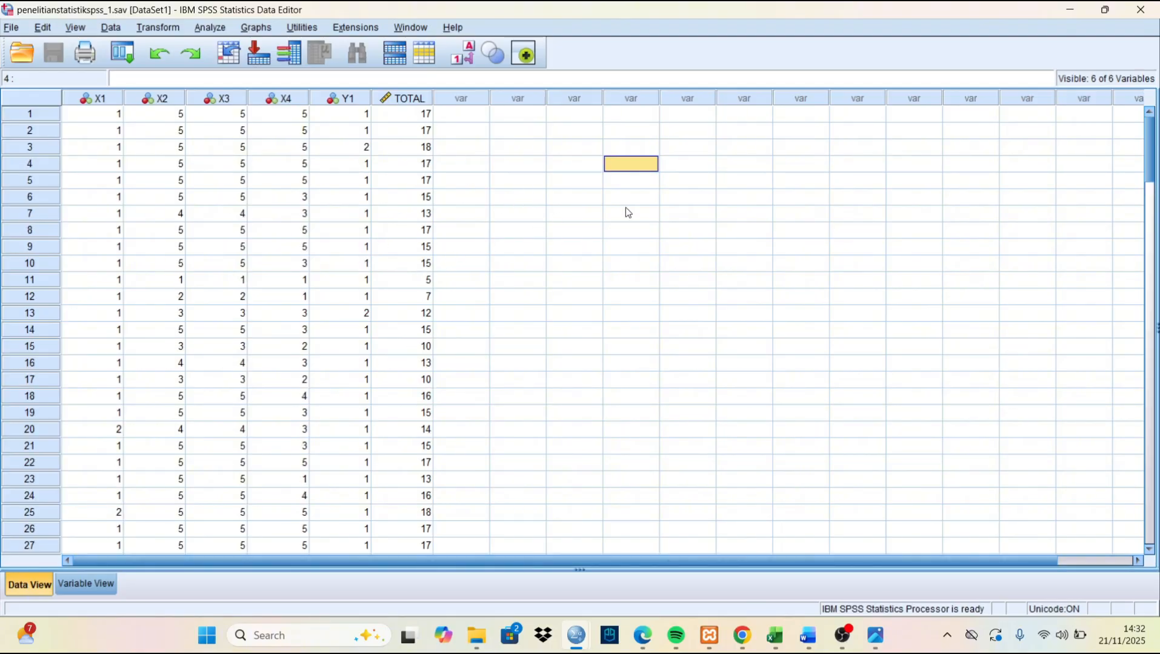
Switch to the Word report and place it side by side with the SPSS data editor
left_click(810, 634)
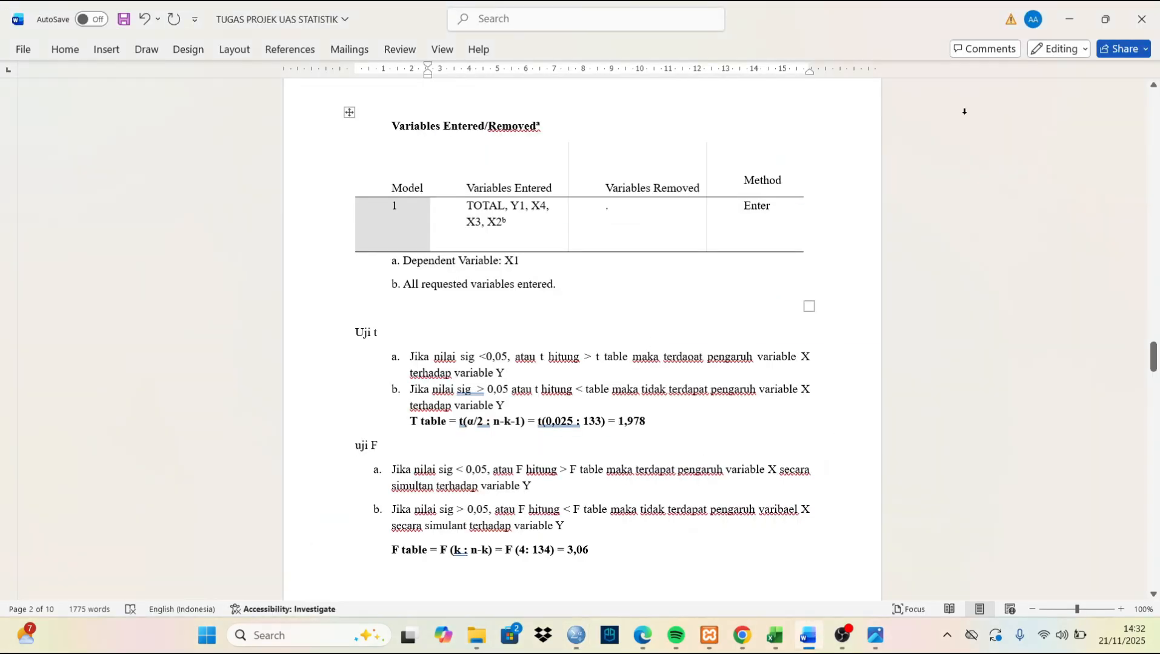
mouse_move(1105, 29)
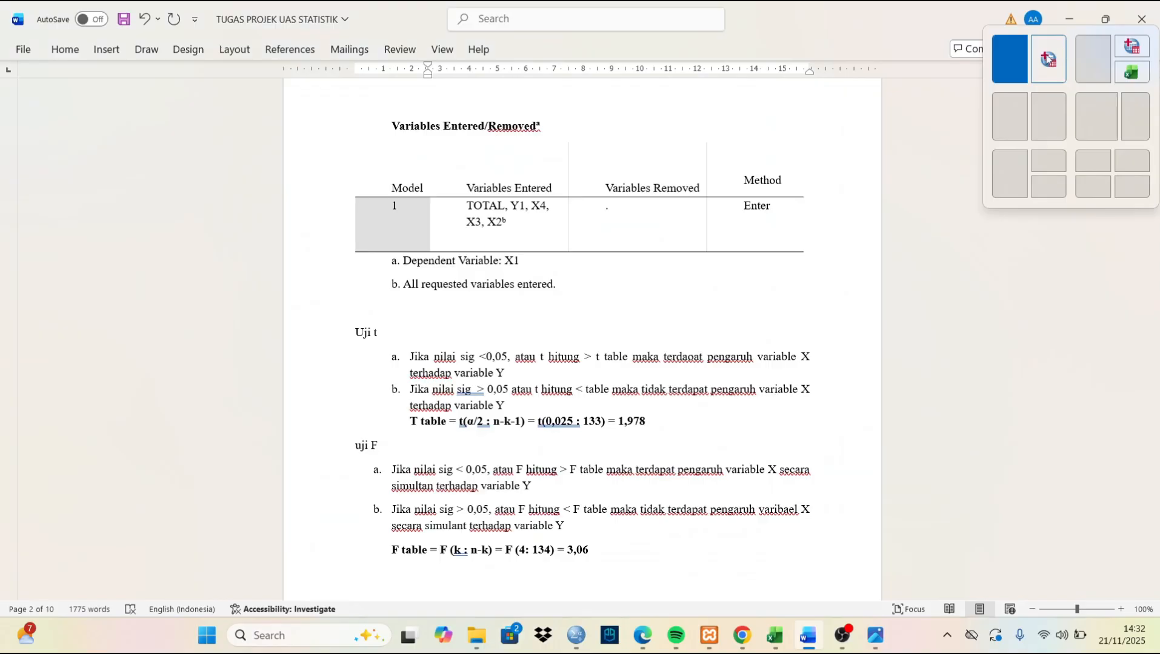
left_click(1047, 58)
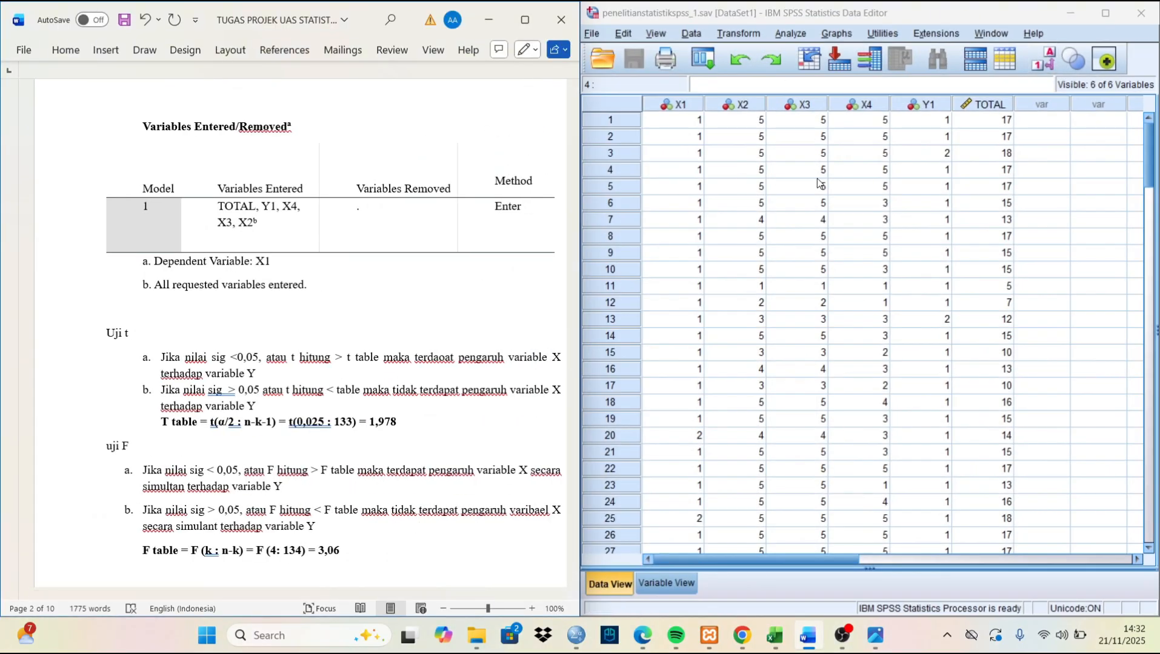
Run a linear regression in SPSS with Kepercayaan [Y1] as dependent, X1 to X4 and TOTAL as independents, using the Enter method
left_click(795, 35)
mouse_move(840, 210)
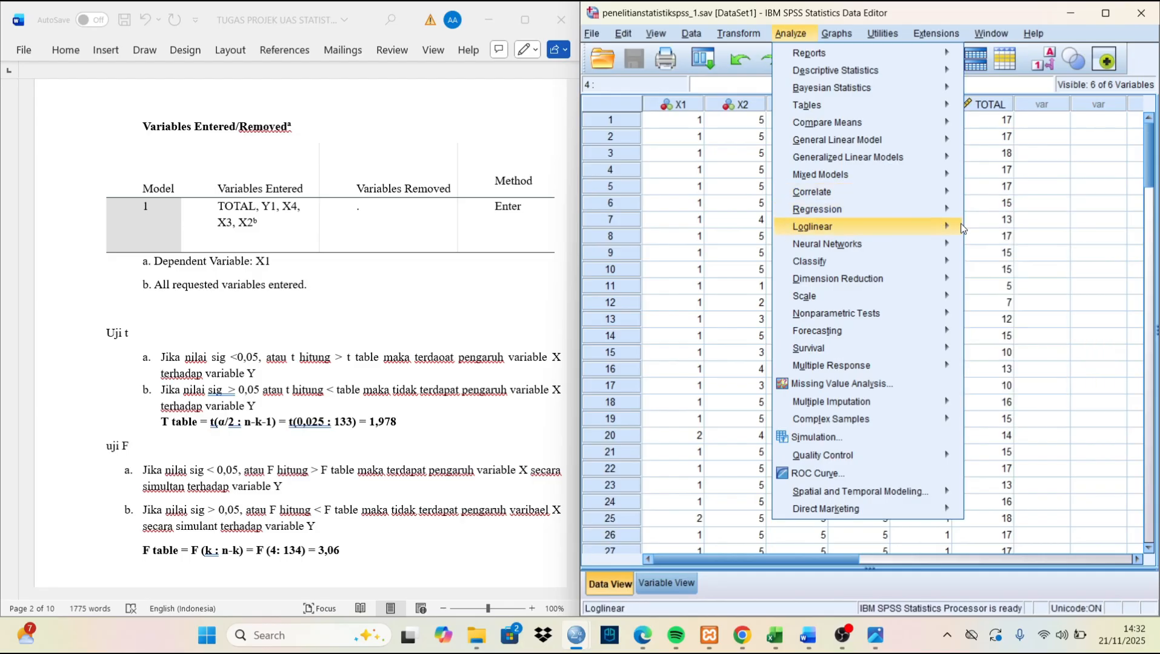
mouse_move(949, 217)
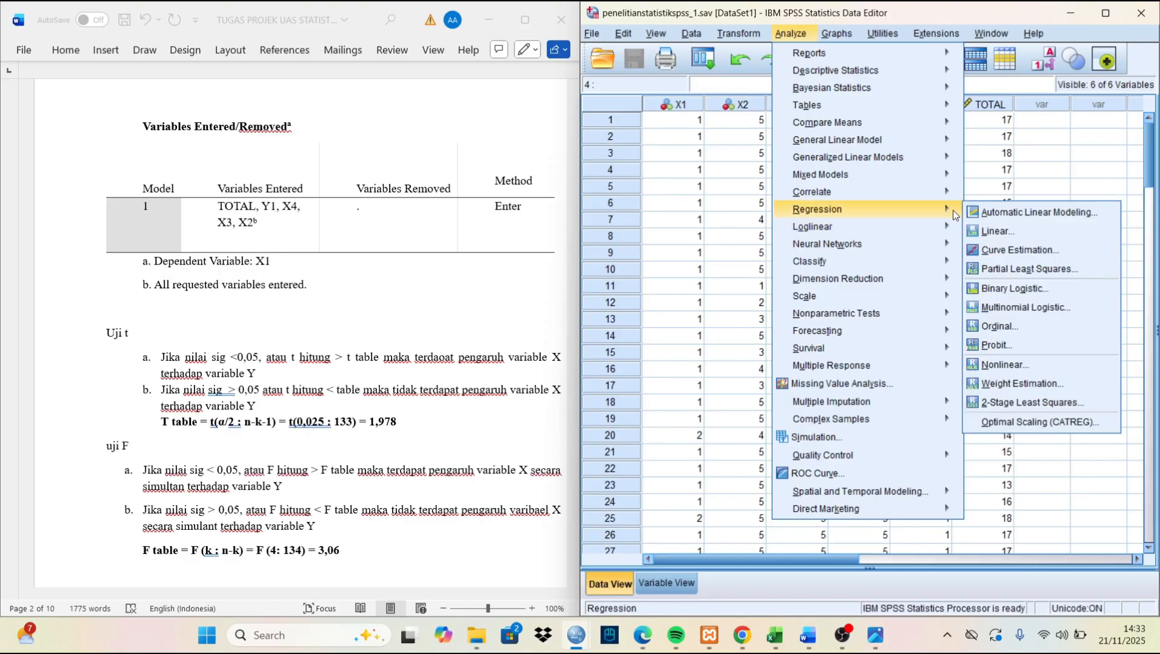
left_click(996, 231)
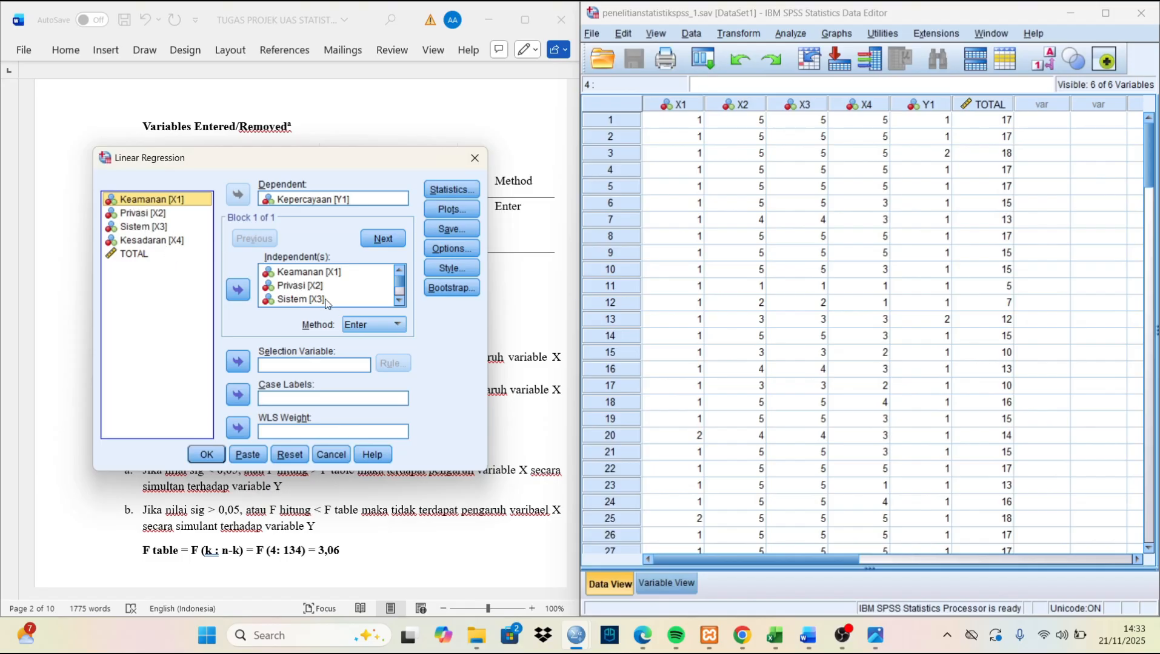
scroll(315, 288, "down", 1)
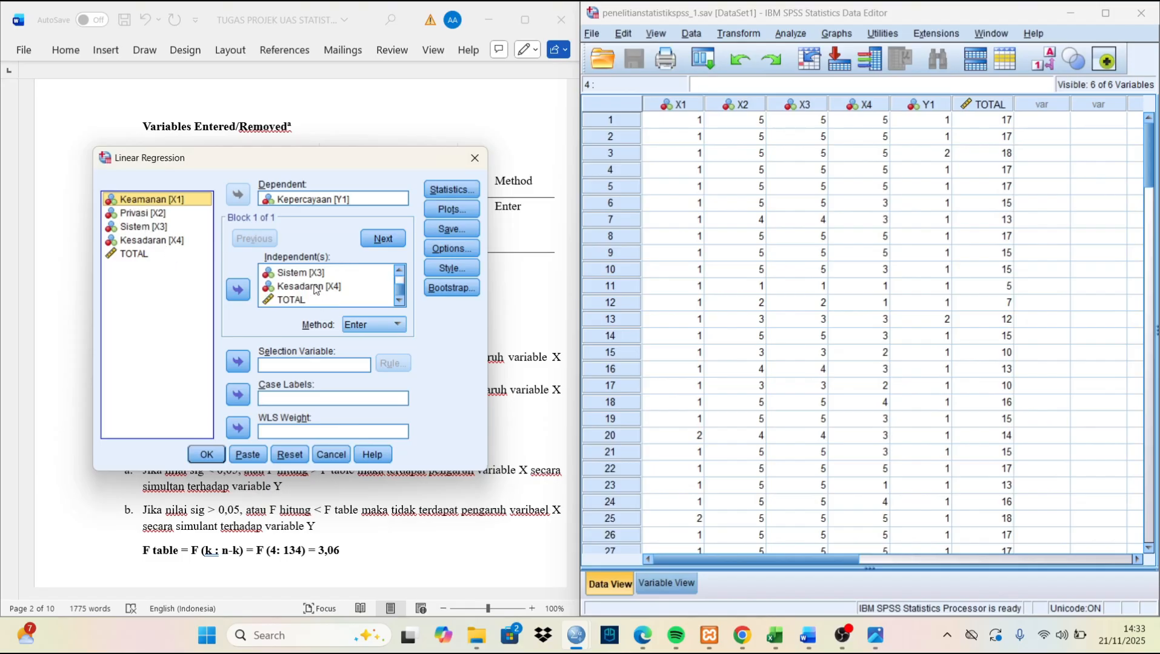
left_click(351, 202)
left_click(139, 255)
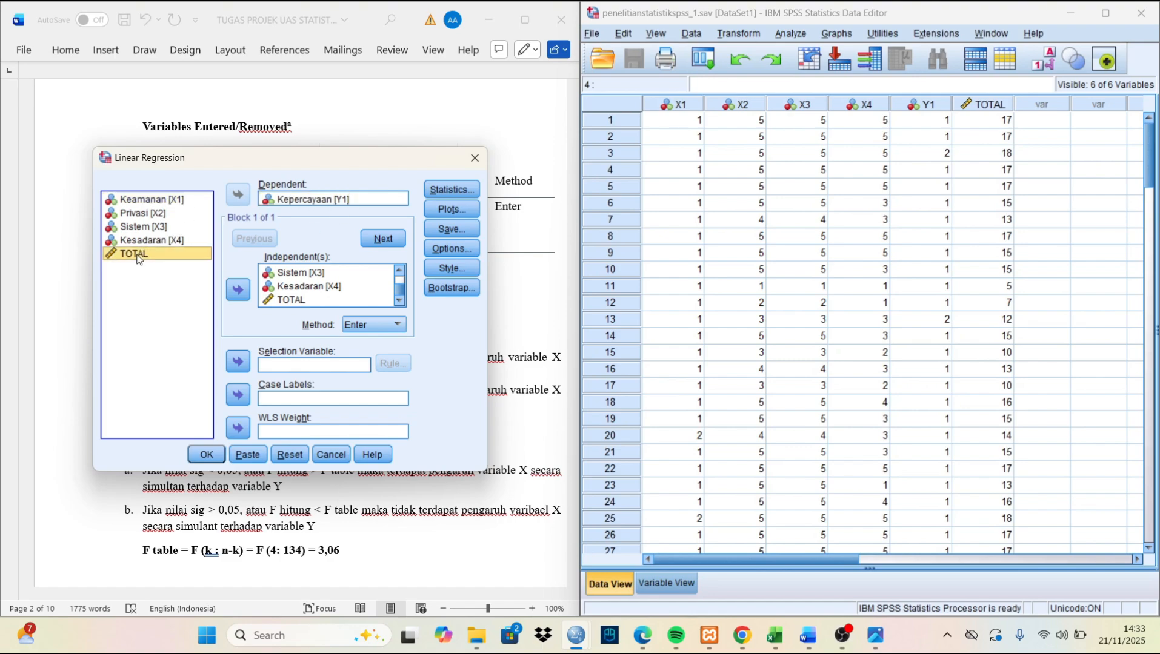
left_click(207, 454)
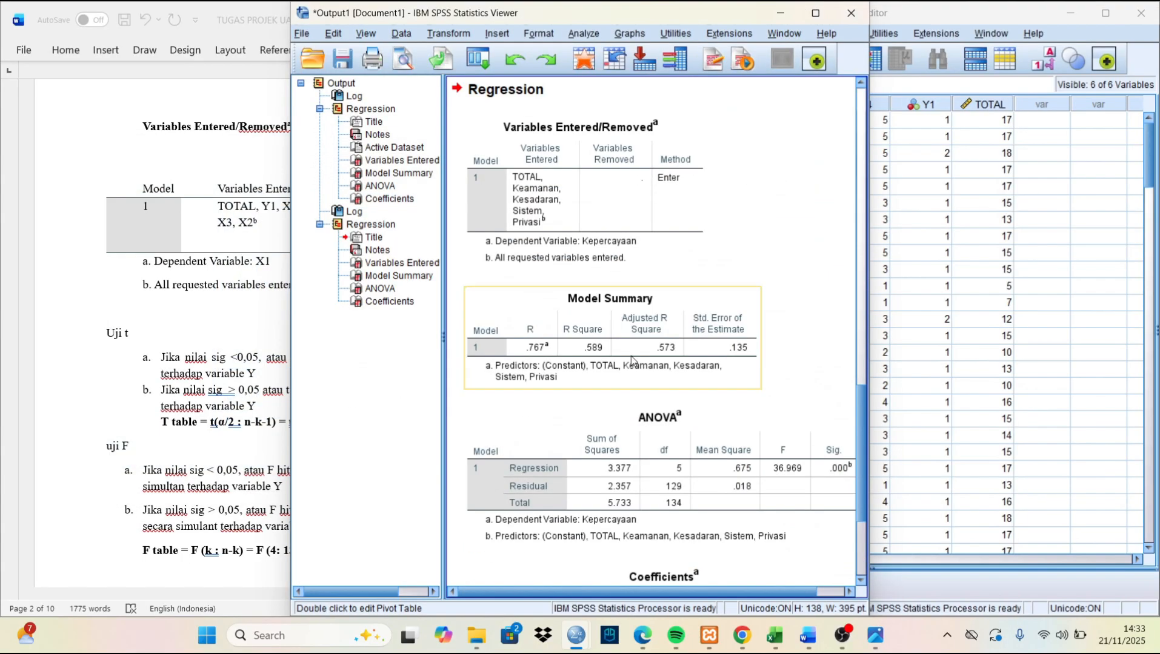
Maximize the regression output and examine the Model Summary, ANOVA, Coefficients and Variables Entered/Removed tables
scroll(631, 360, "down", 4)
left_click(814, 13)
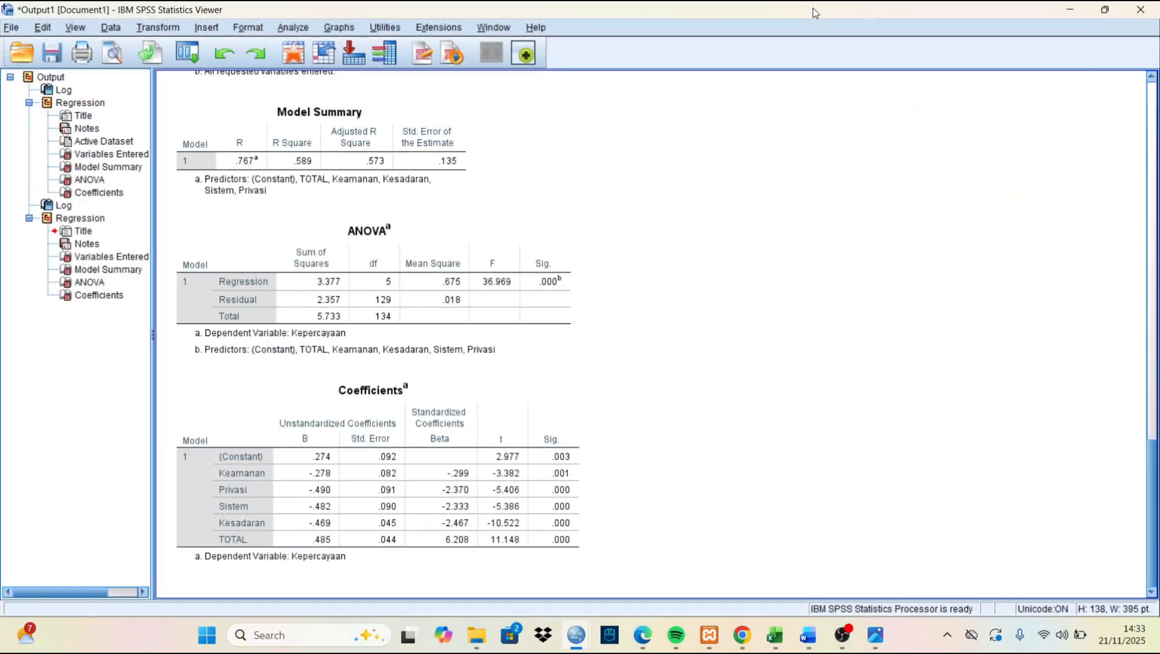
left_click(456, 400)
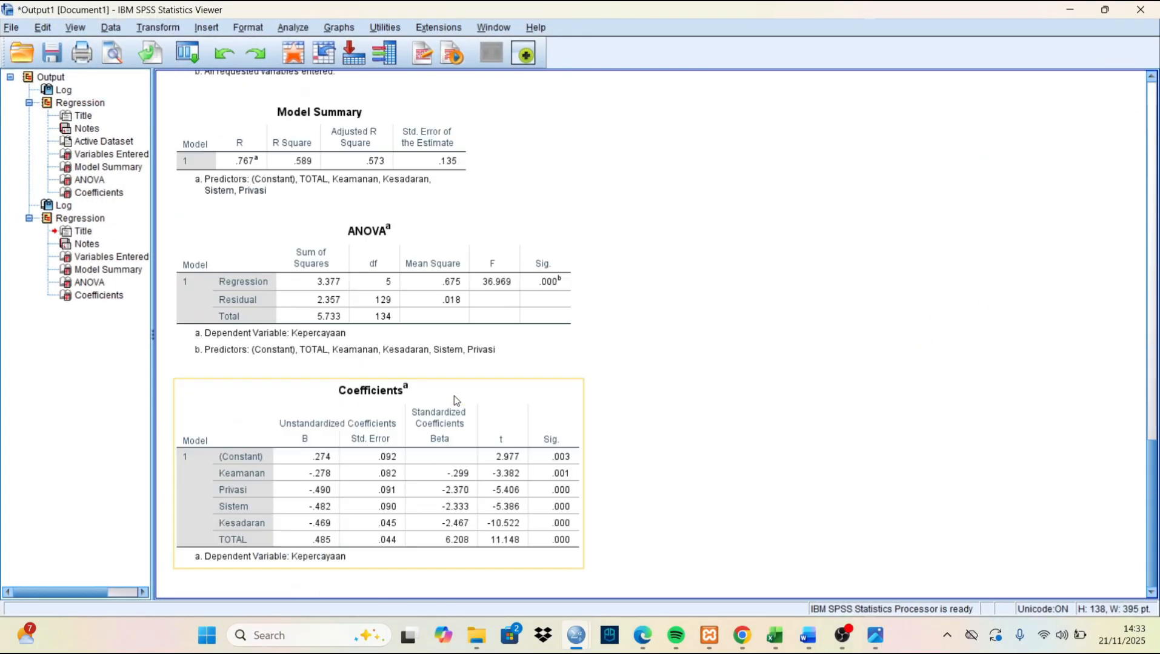
scroll(454, 396, "up", 10)
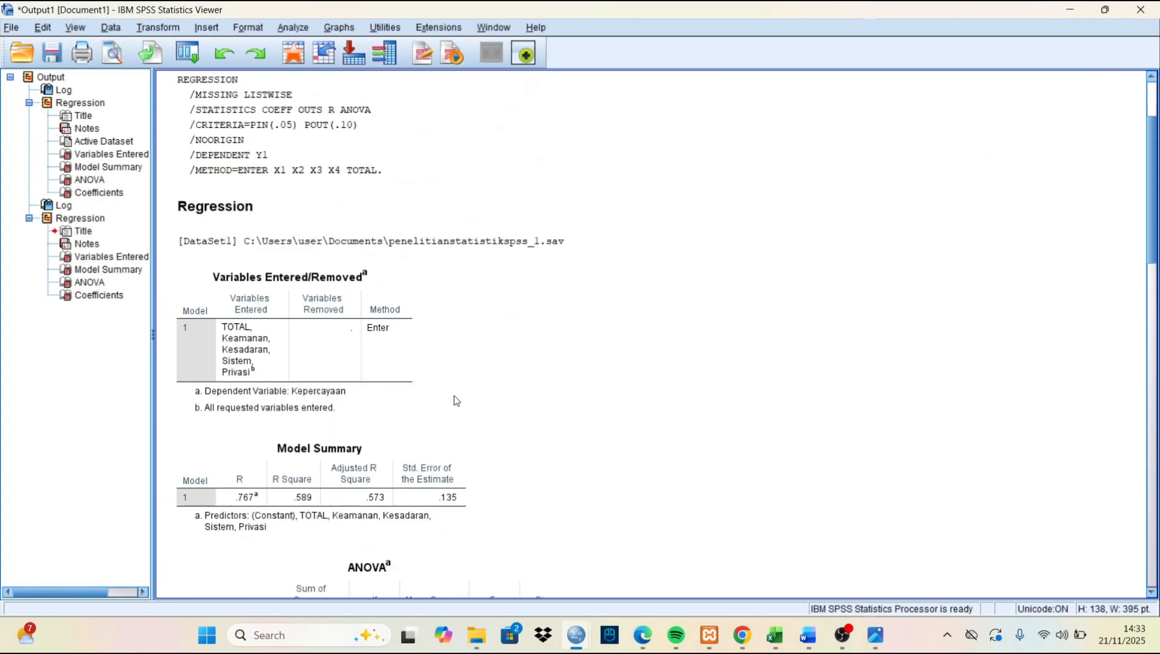
scroll(454, 396, "down", 10)
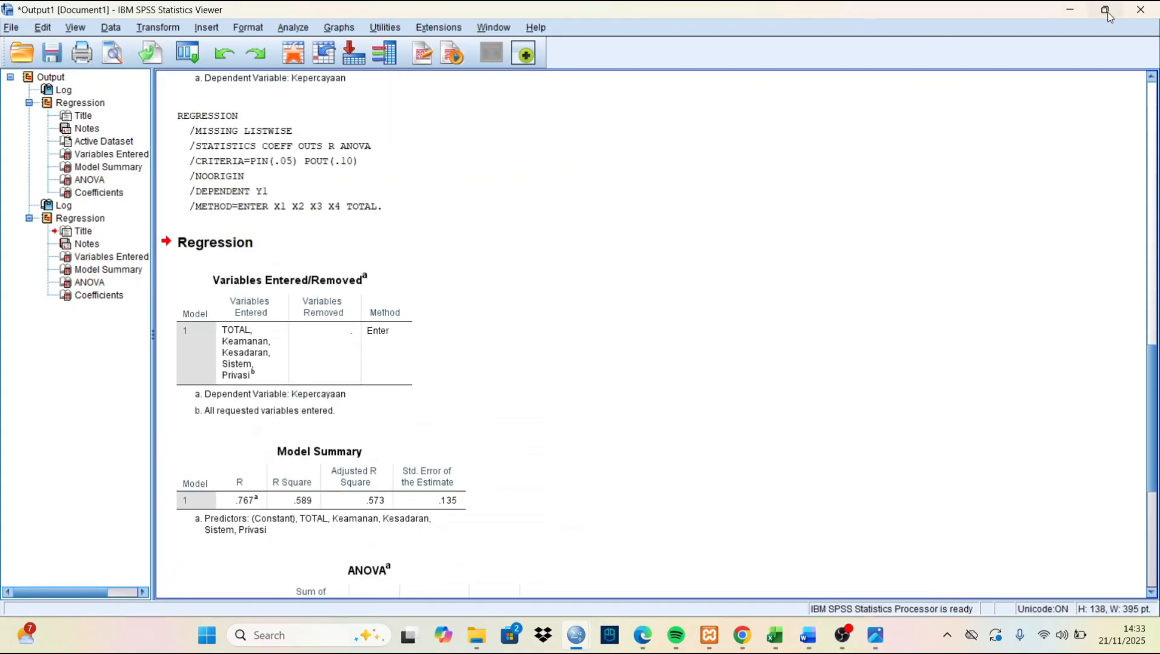
mouse_move(1105, 11)
left_click(1056, 44)
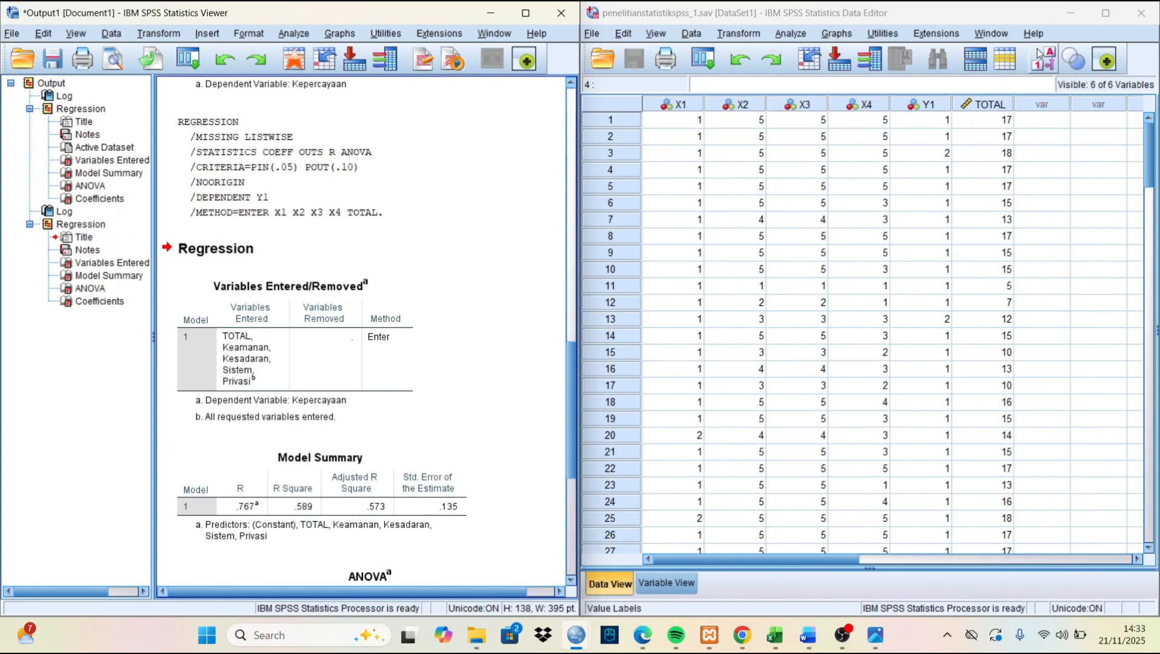
left_click(525, 12)
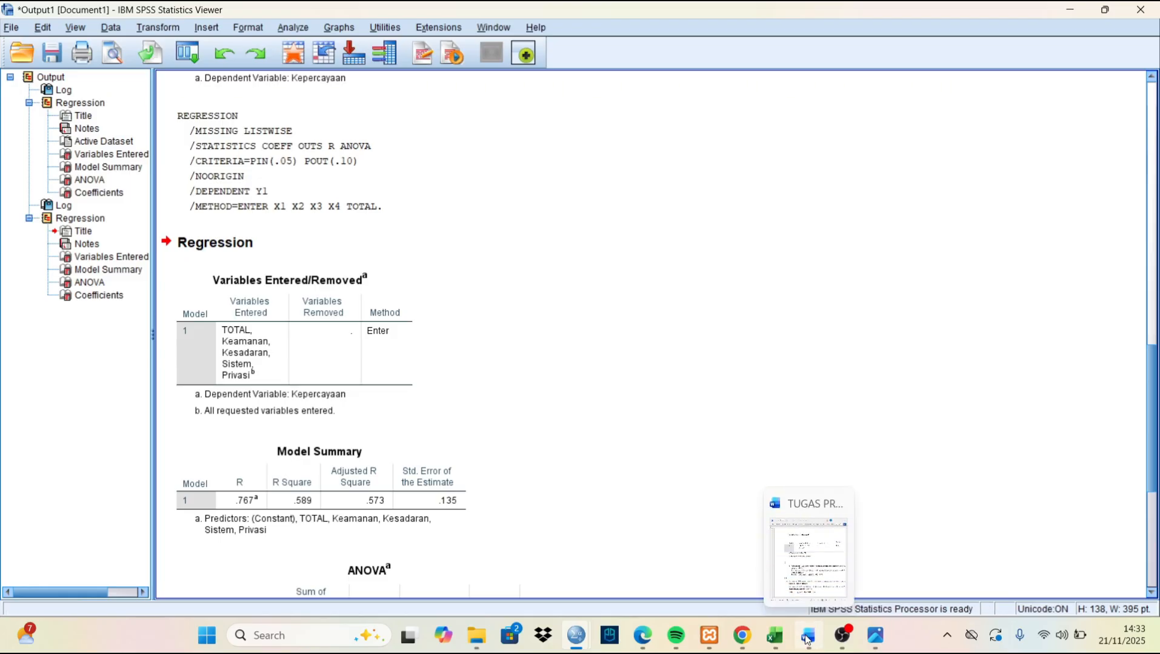
Switch to the Word report and place it side by side with the SPSS regression output
left_click(797, 527)
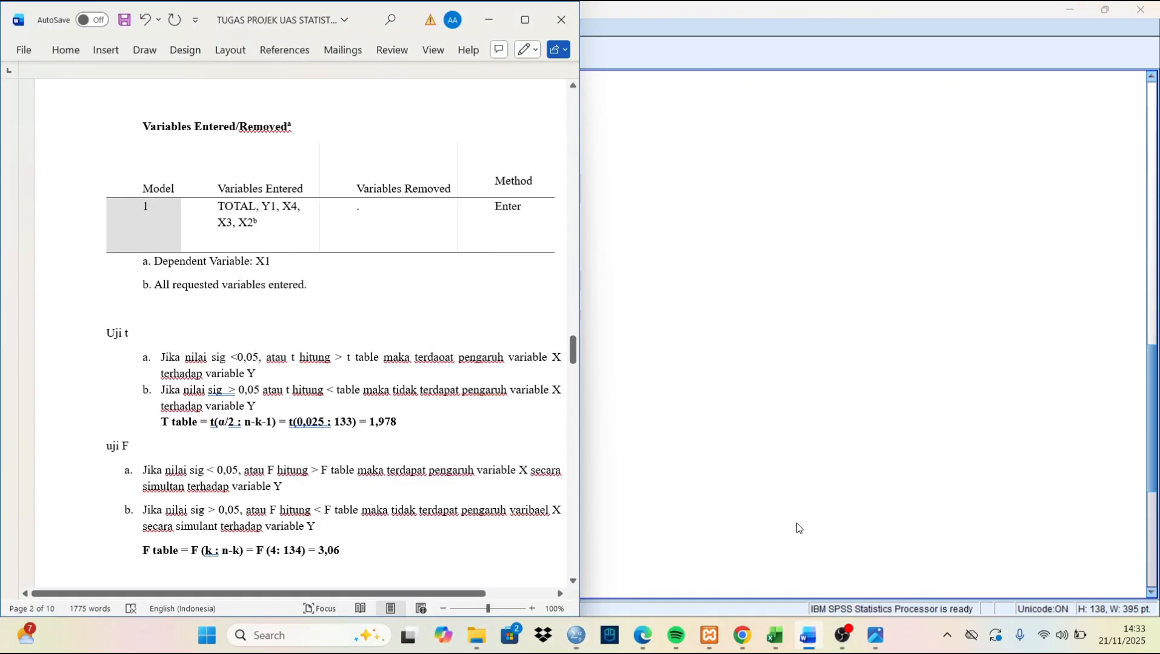
left_click(525, 19)
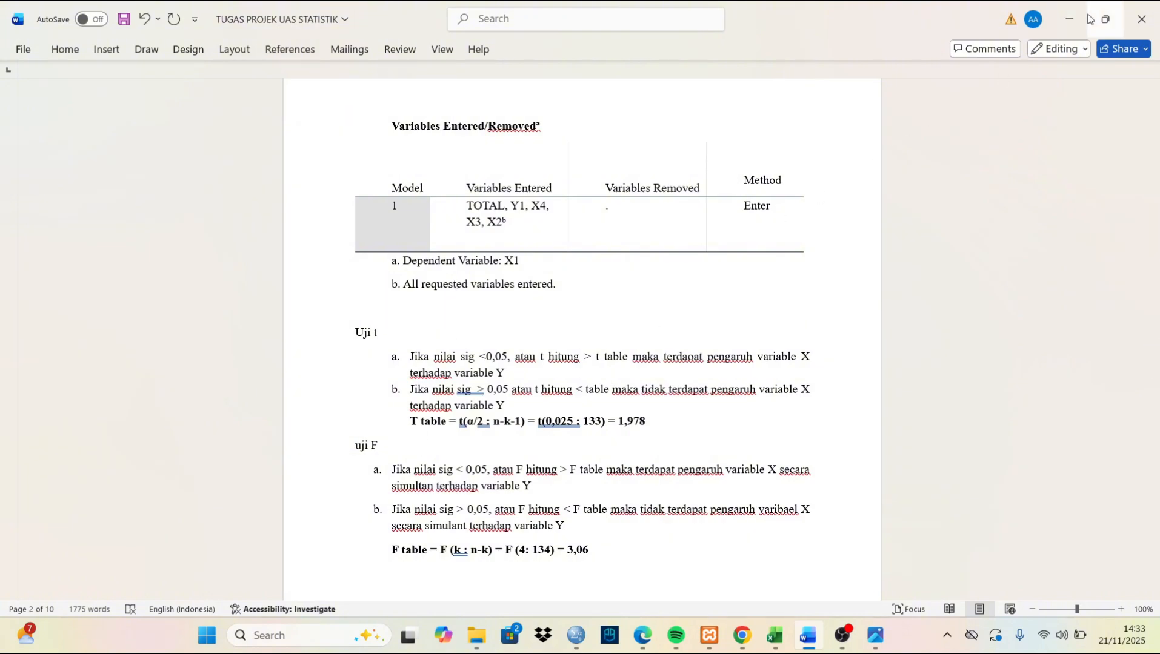
left_click(1010, 58)
left_click(757, 212)
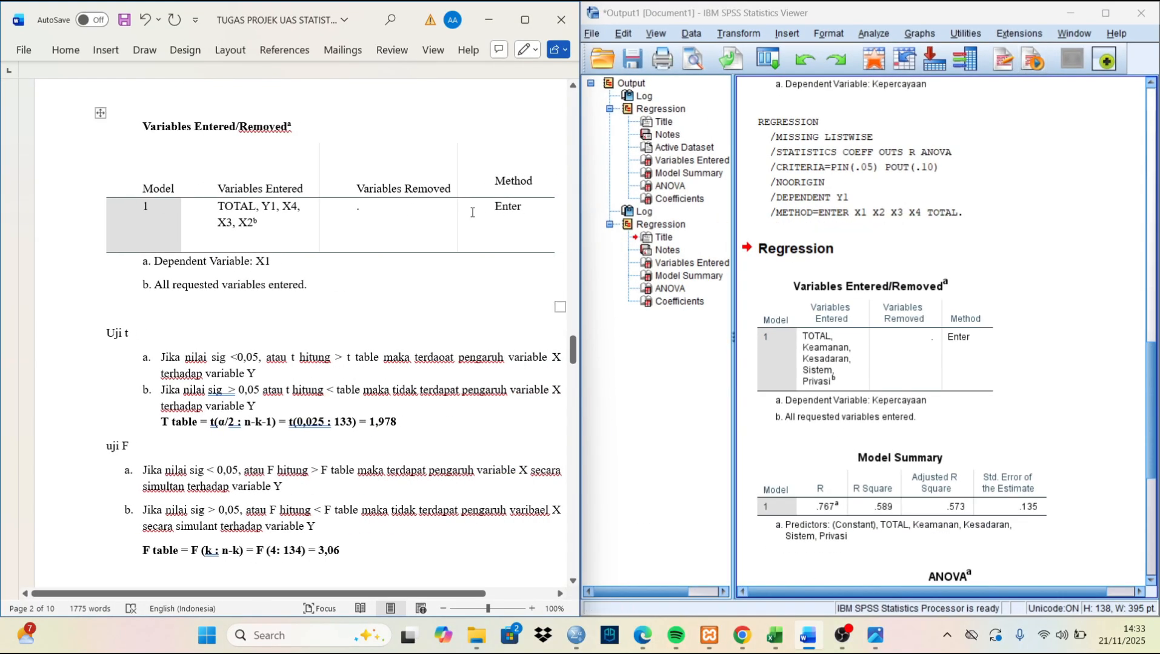
Compare the Variables Entered/Removed table in the SPSS output with the one in the report, and read the report's Uji t and Uji F criteria
scroll(836, 212, "up", 2)
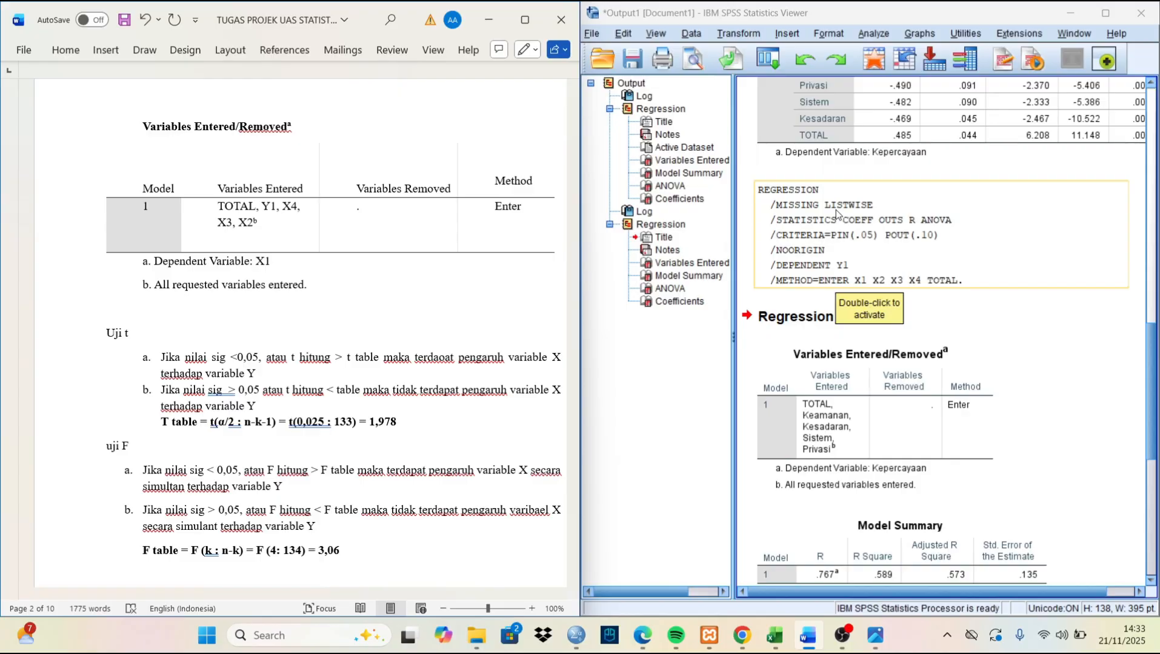
scroll(836, 209, "up", 5)
scroll(836, 209, "down", 10)
scroll(836, 212, "up", 5)
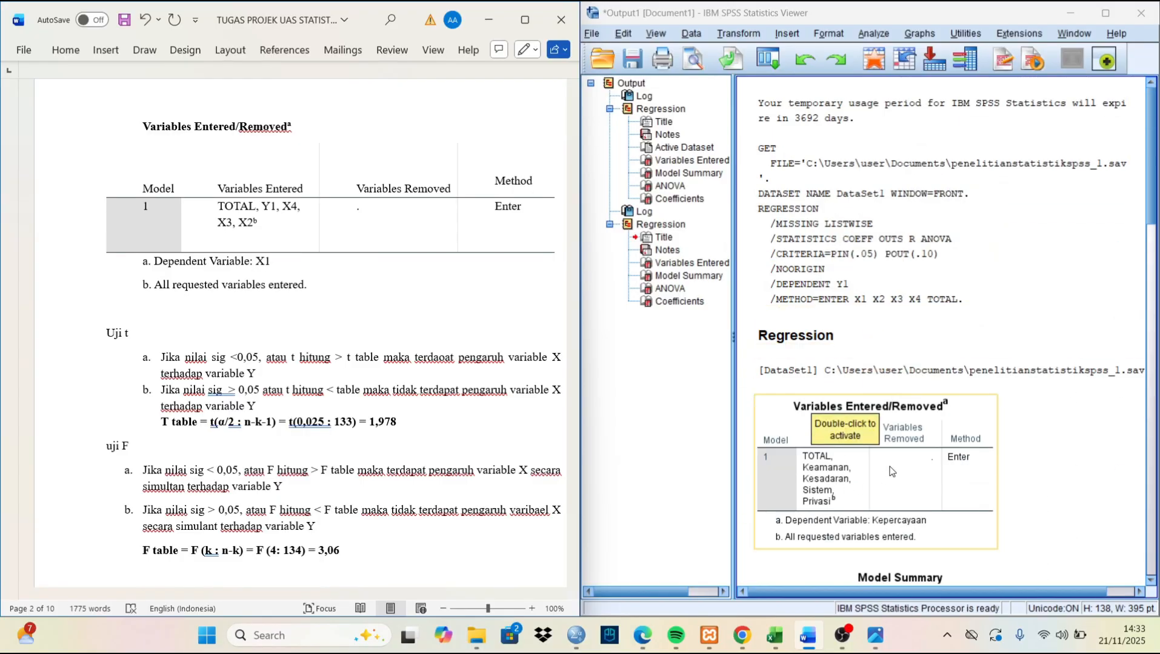
scroll(899, 462, "down", 2)
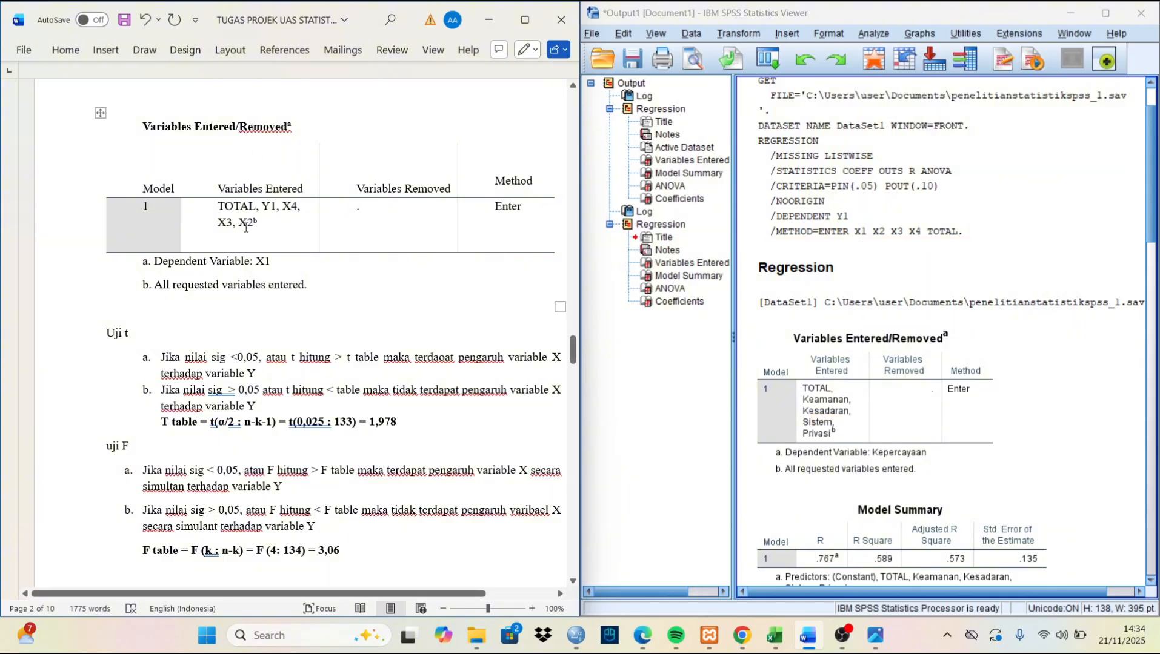
scroll(191, 358, "down", 1)
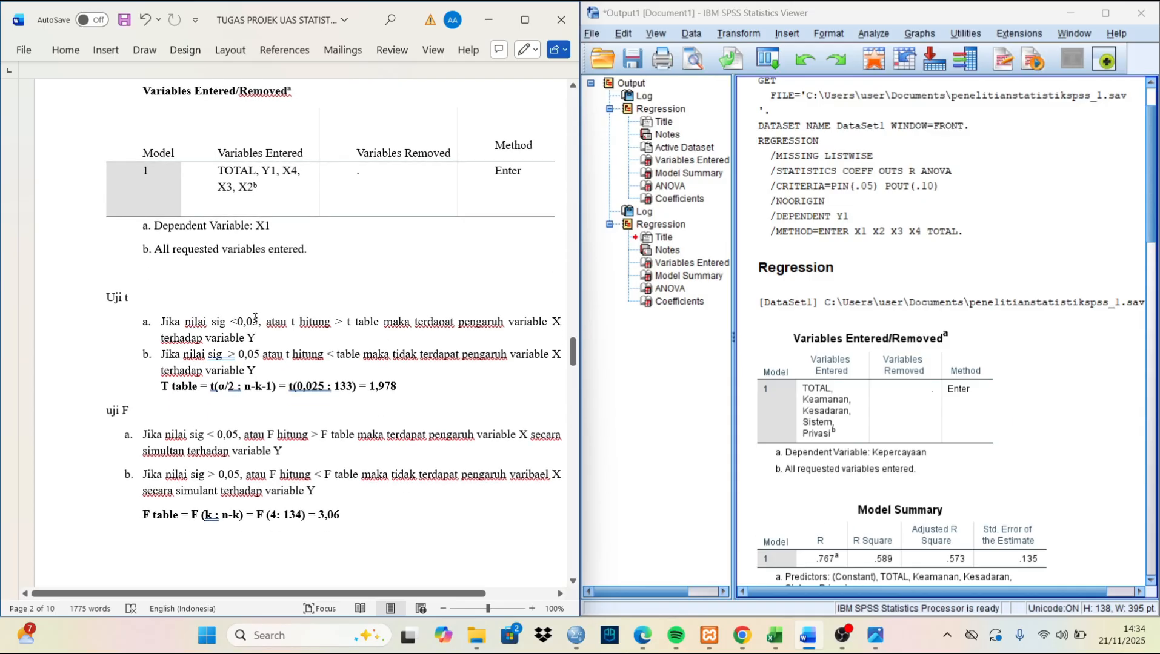
scroll(255, 318, "right", 2)
scroll(254, 318, "down", 2)
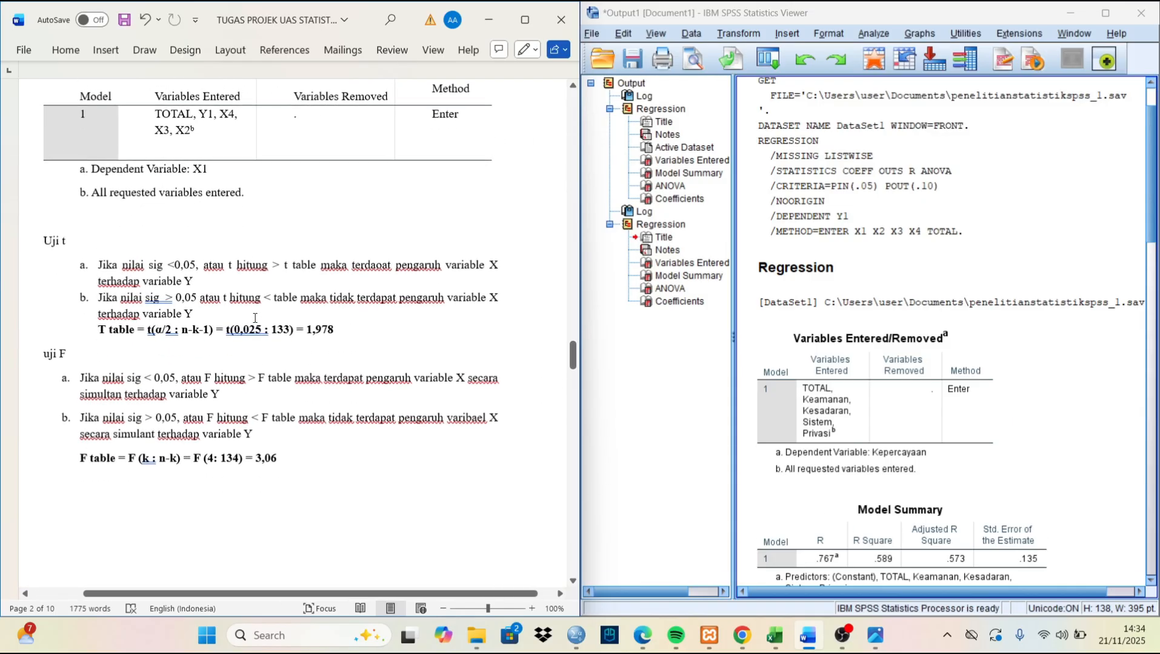
Maximize the Word report and review the response table from its header row down to the Uji t and Uji F sections
left_click(515, 25)
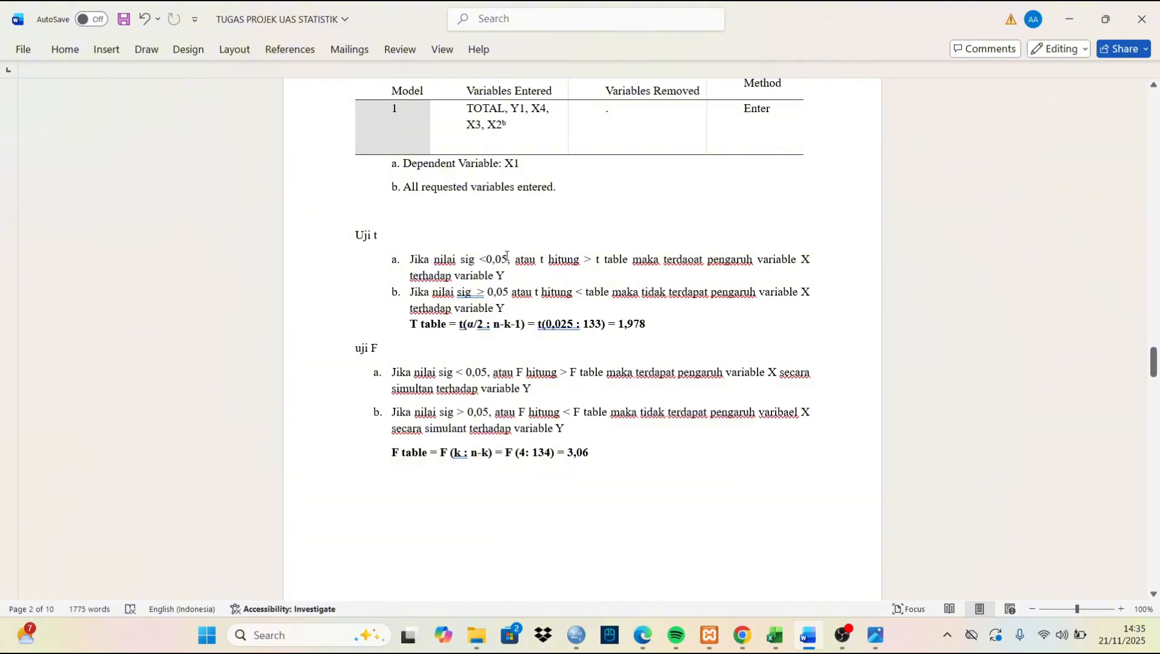
scroll(503, 260, "up", 15)
scroll(457, 448, "down", 15)
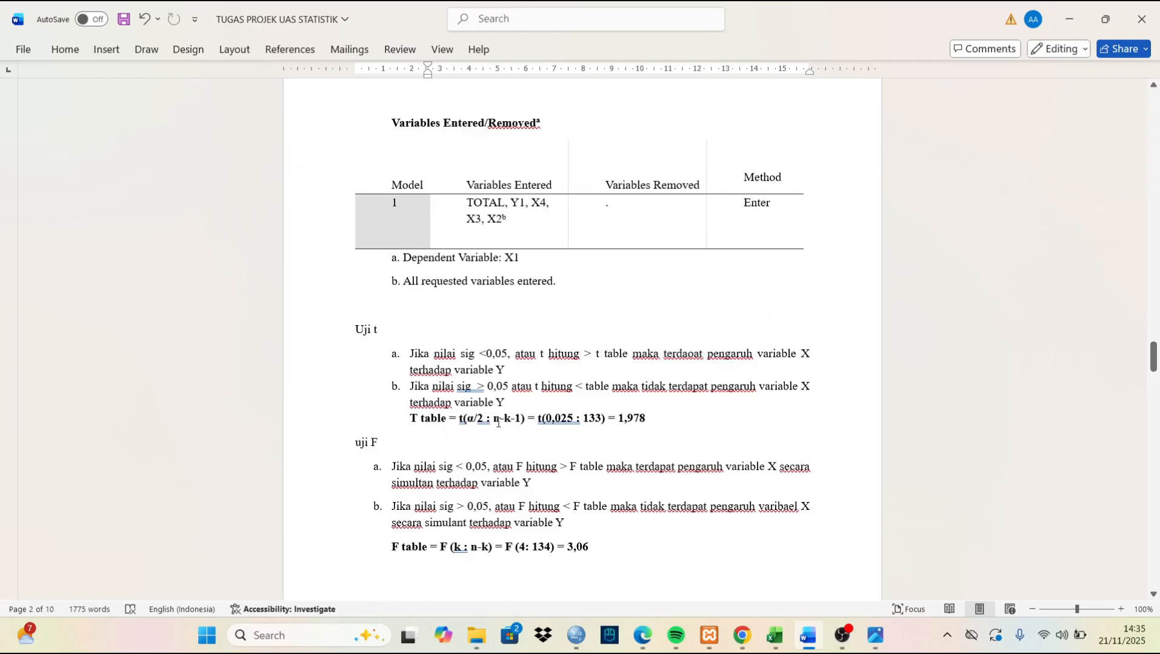
scroll(531, 391, "up", 20)
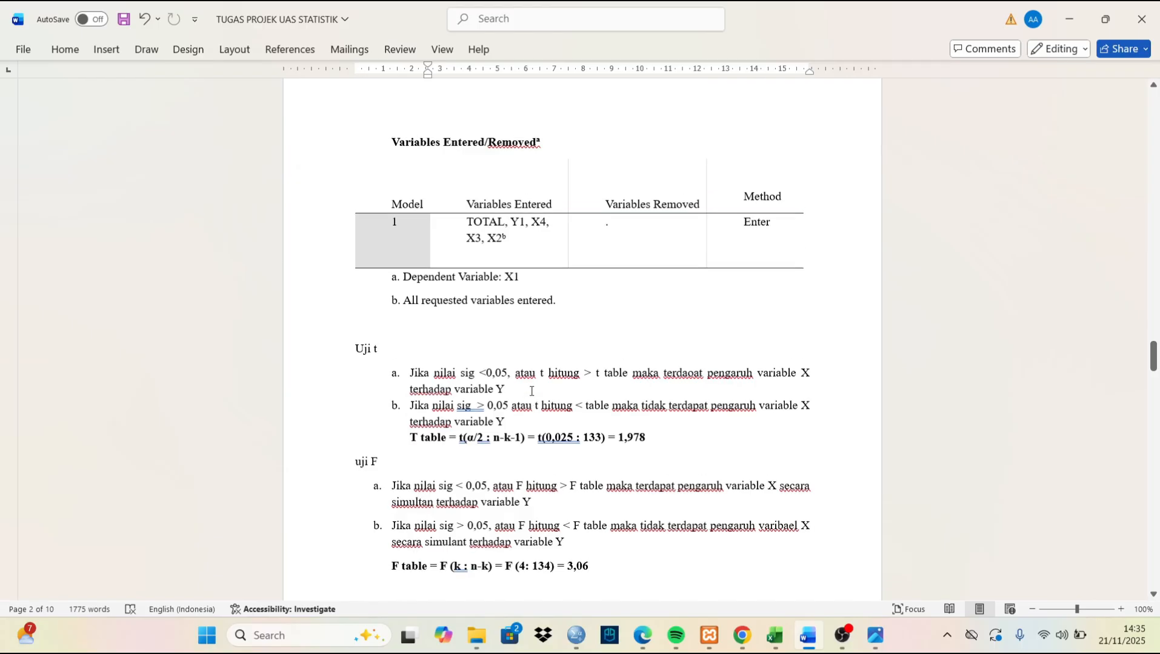
scroll(532, 391, "up", 5)
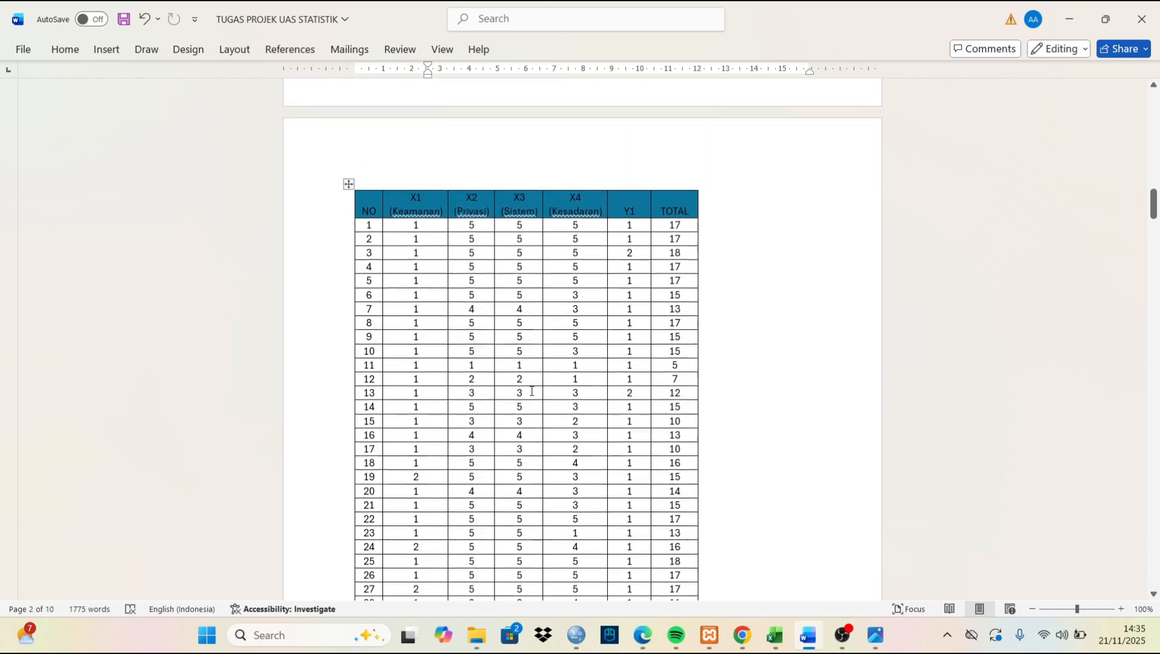
right_click(532, 391)
key("Escape")
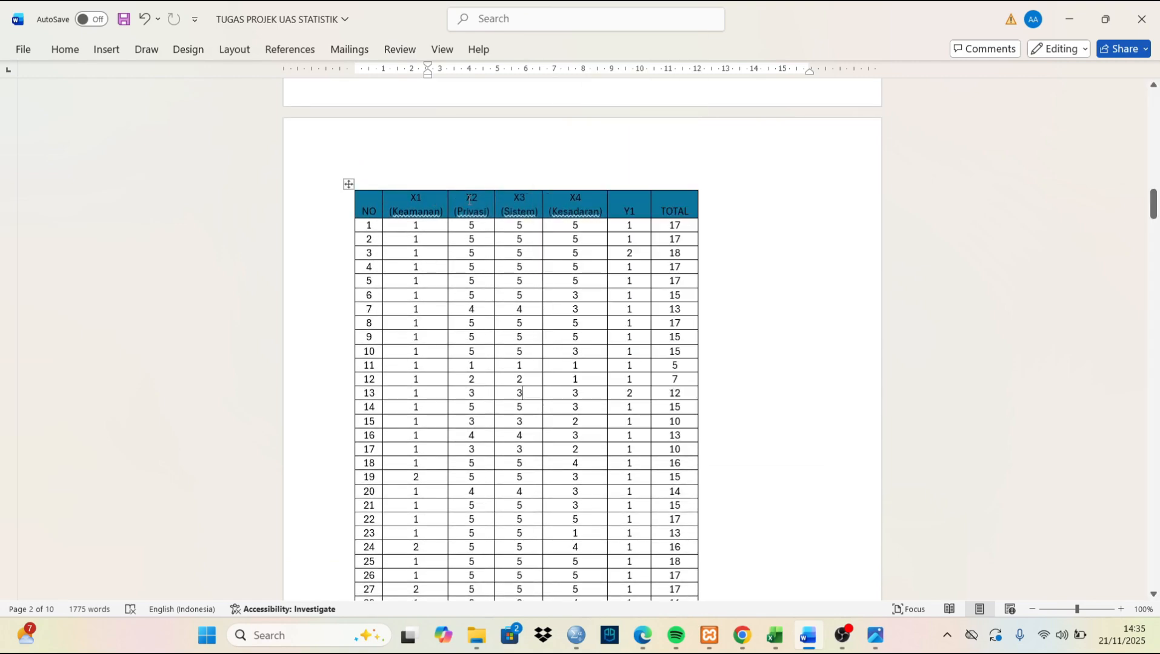
scroll(579, 198, "down", 20)
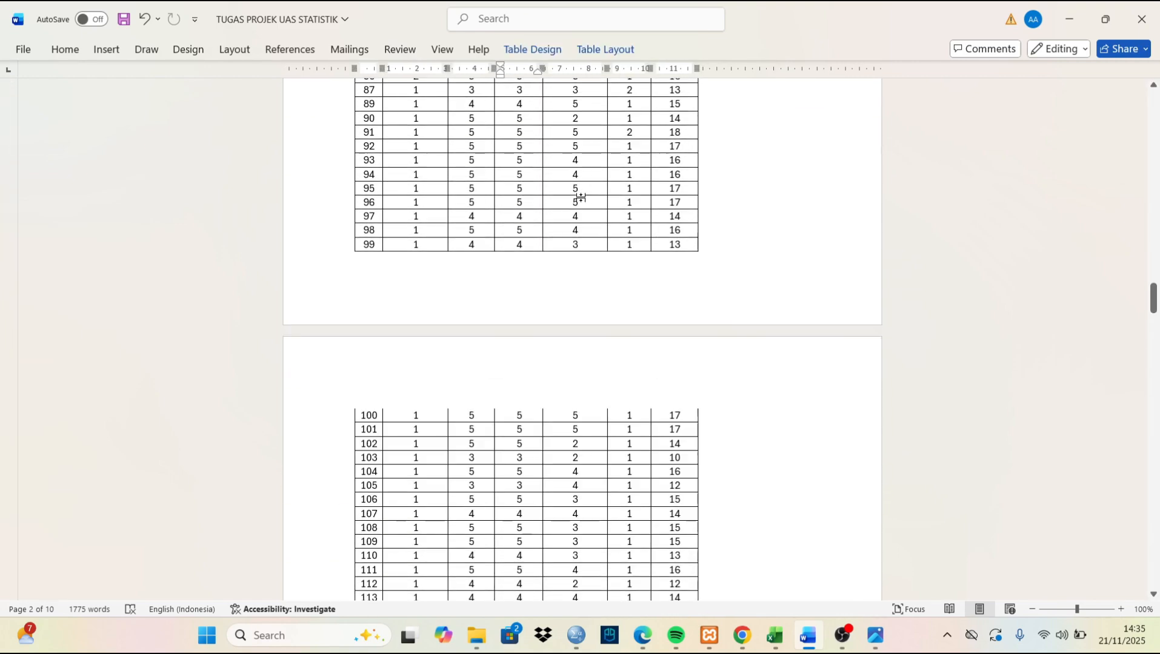
scroll(581, 198, "down", 20)
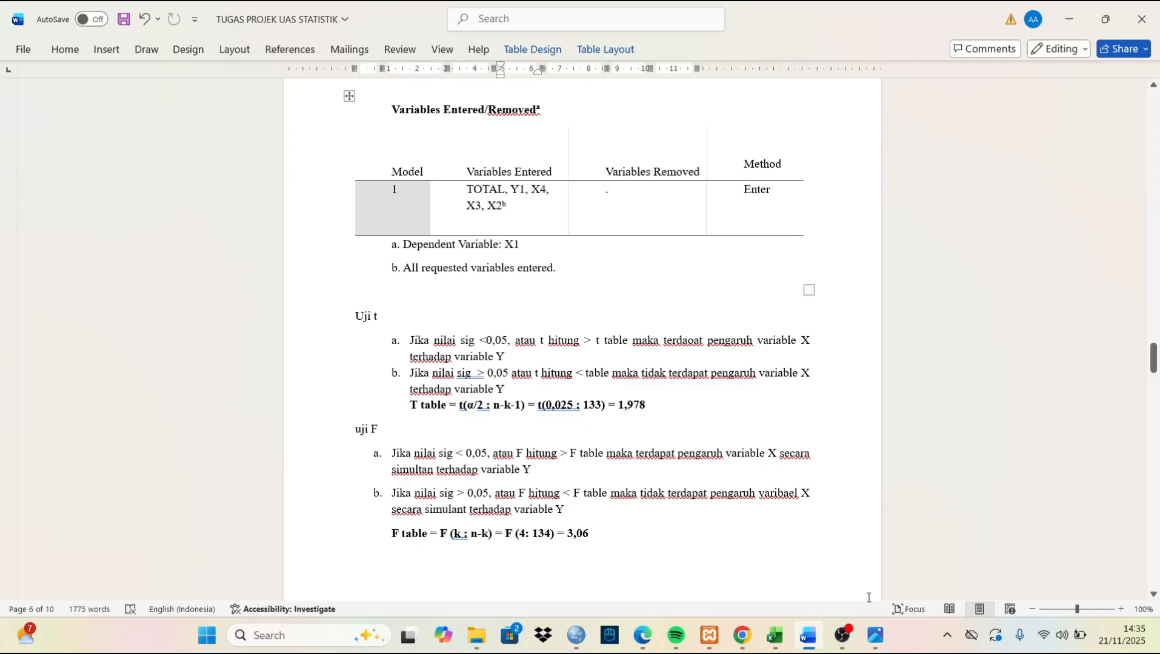
Consult the t distribution table in uji t.jpg for the report's T table value, and return to the maximized report
mouse_move(875, 635)
left_click(840, 575)
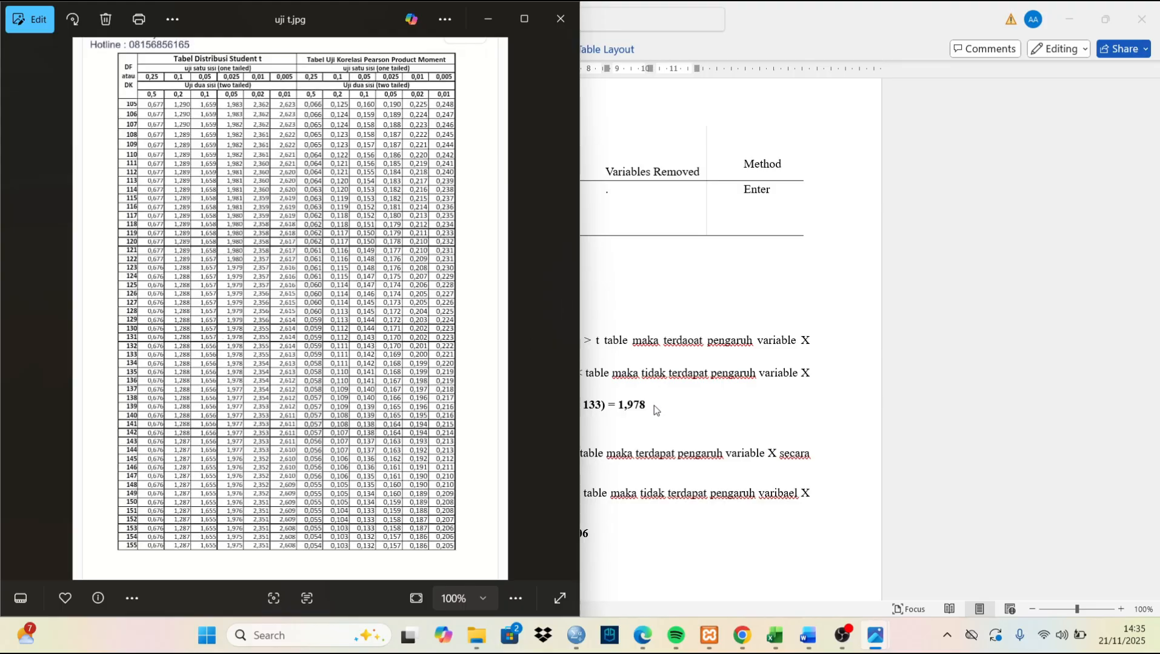
left_click(1106, 19)
left_click(986, 89)
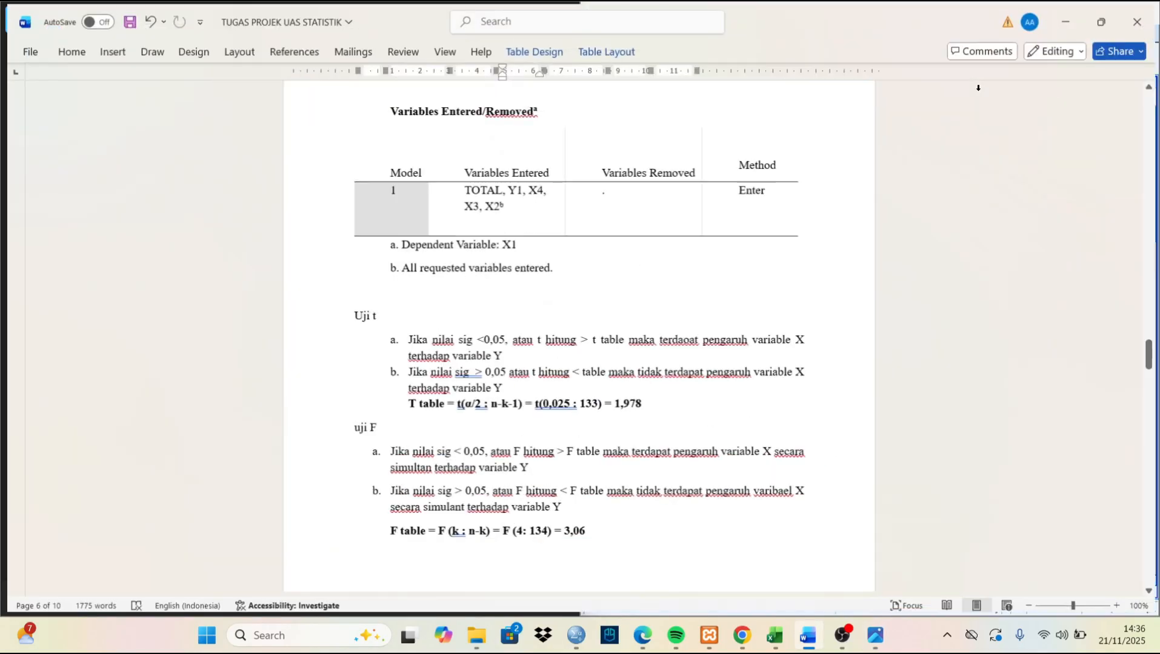
Read the report's Uji F criteria, look up the F table value in f table.jpg, and return to the maximized report
scroll(520, 416, "down", 2)
scroll(520, 417, "down", 1)
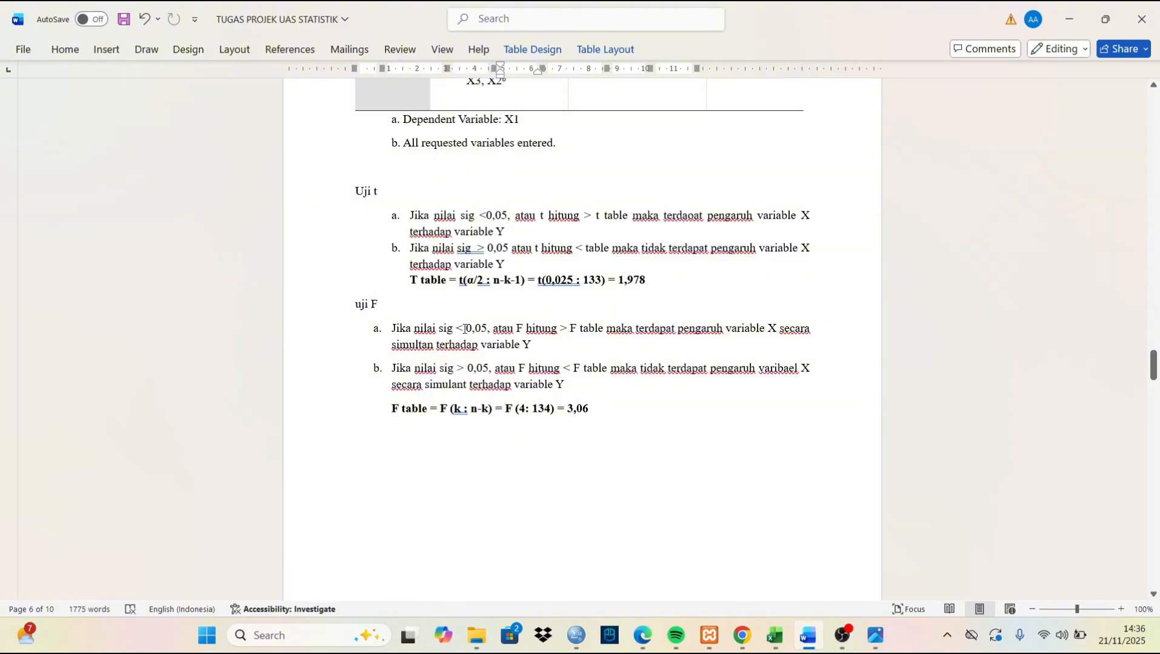
left_click(465, 329)
left_click(569, 328)
mouse_move(870, 618)
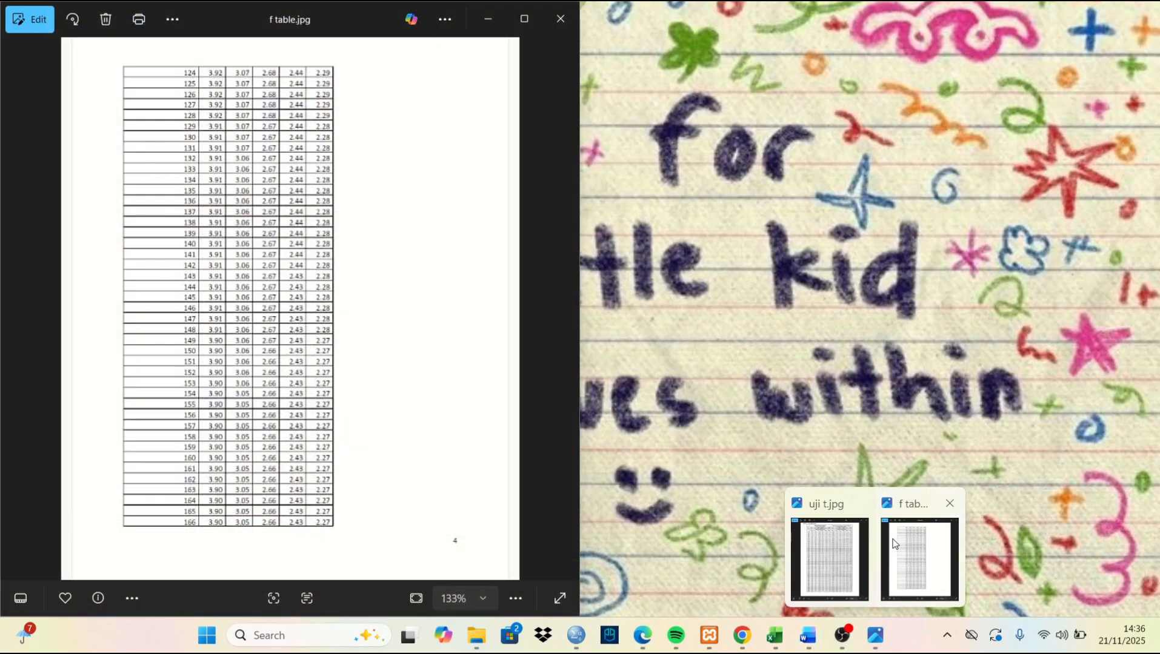
left_click(893, 542)
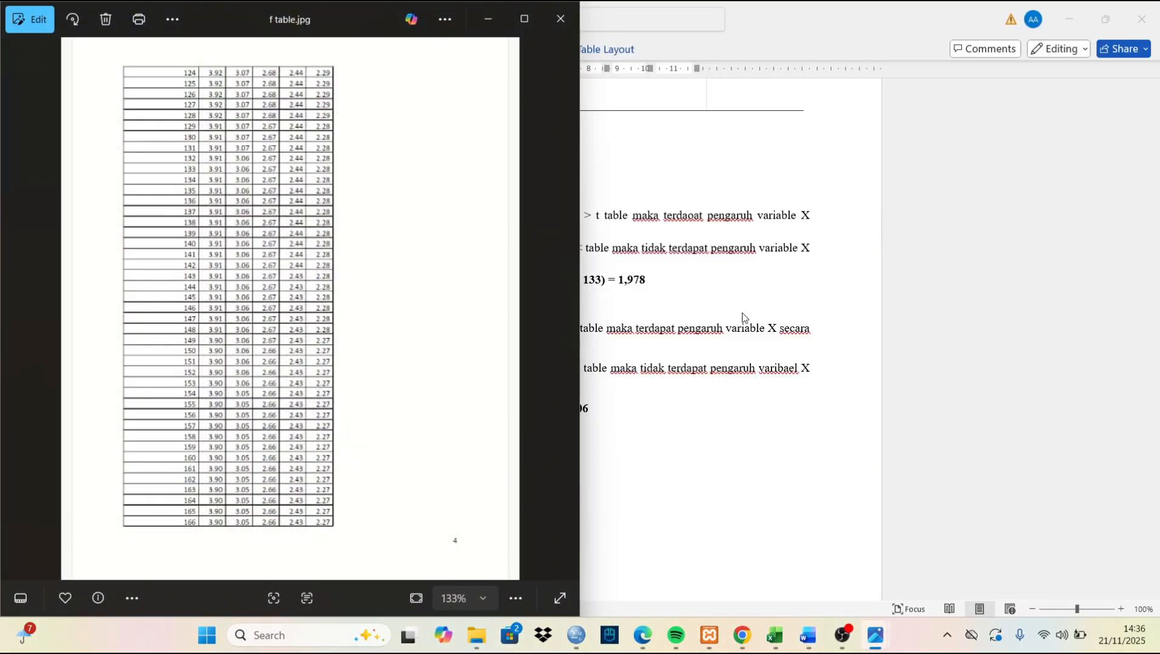
left_click(1105, 18)
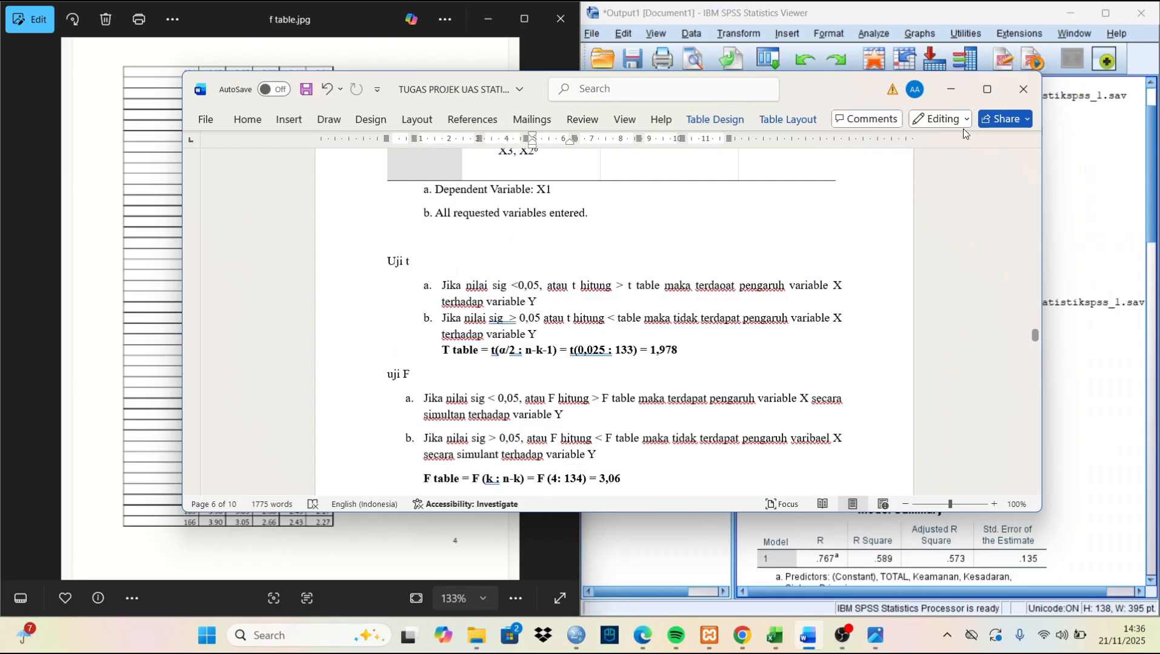
left_click(987, 89)
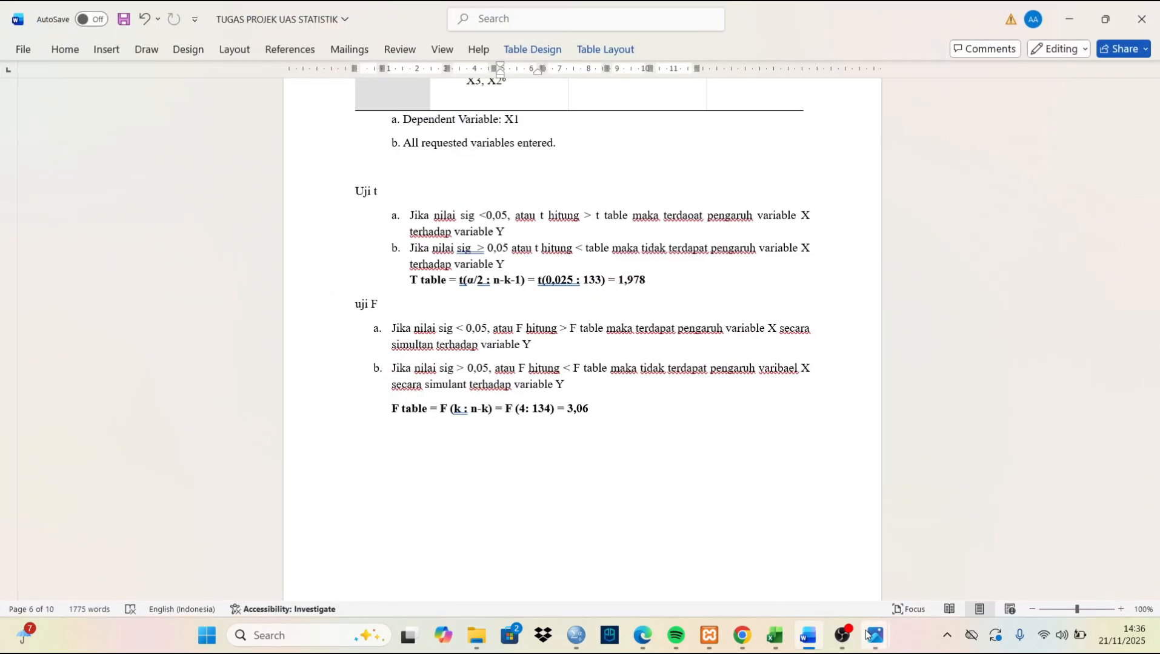
Check the F table image once more against the report's F table formula, and bring the report back to full size
mouse_move(868, 635)
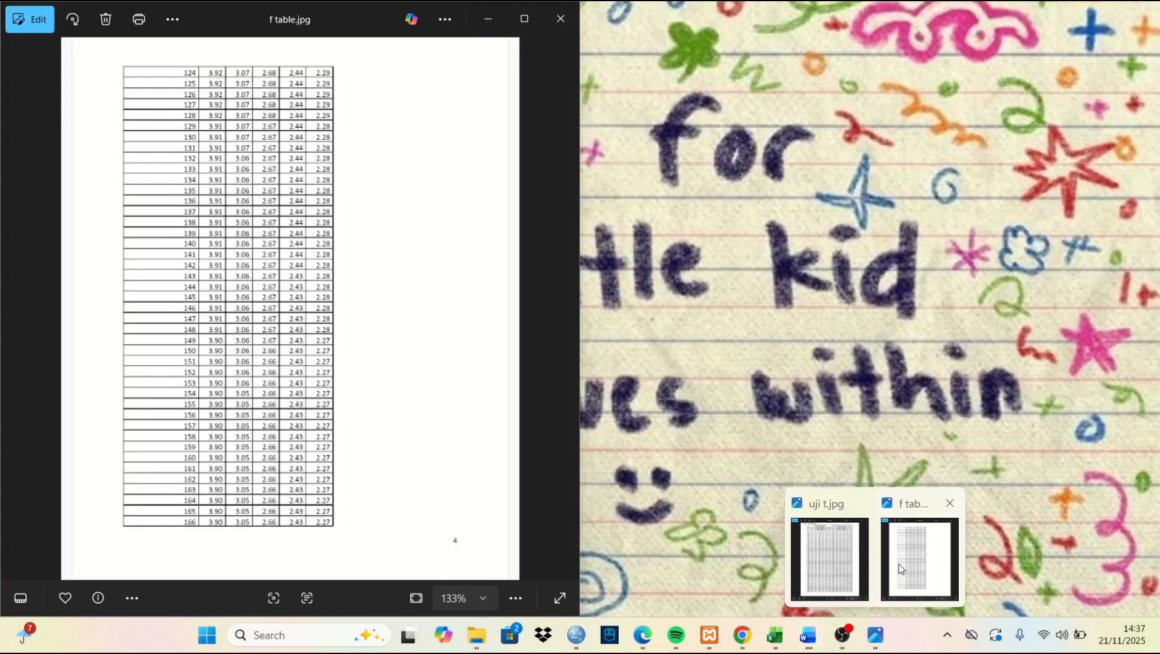
left_click(900, 569)
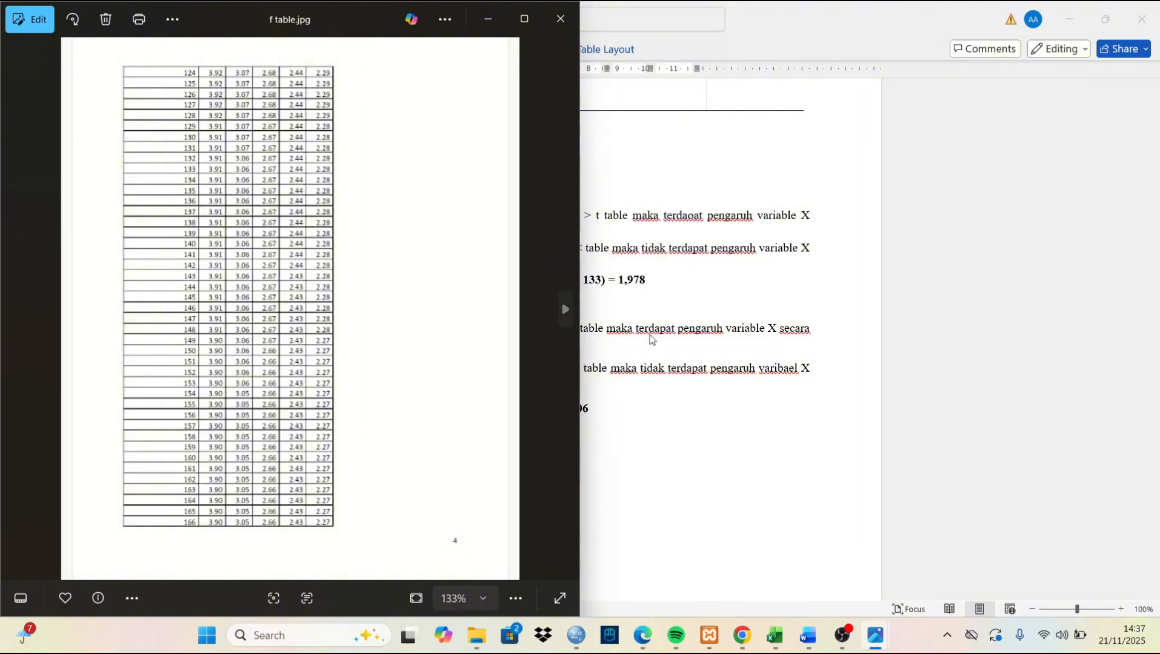
left_click(1105, 19)
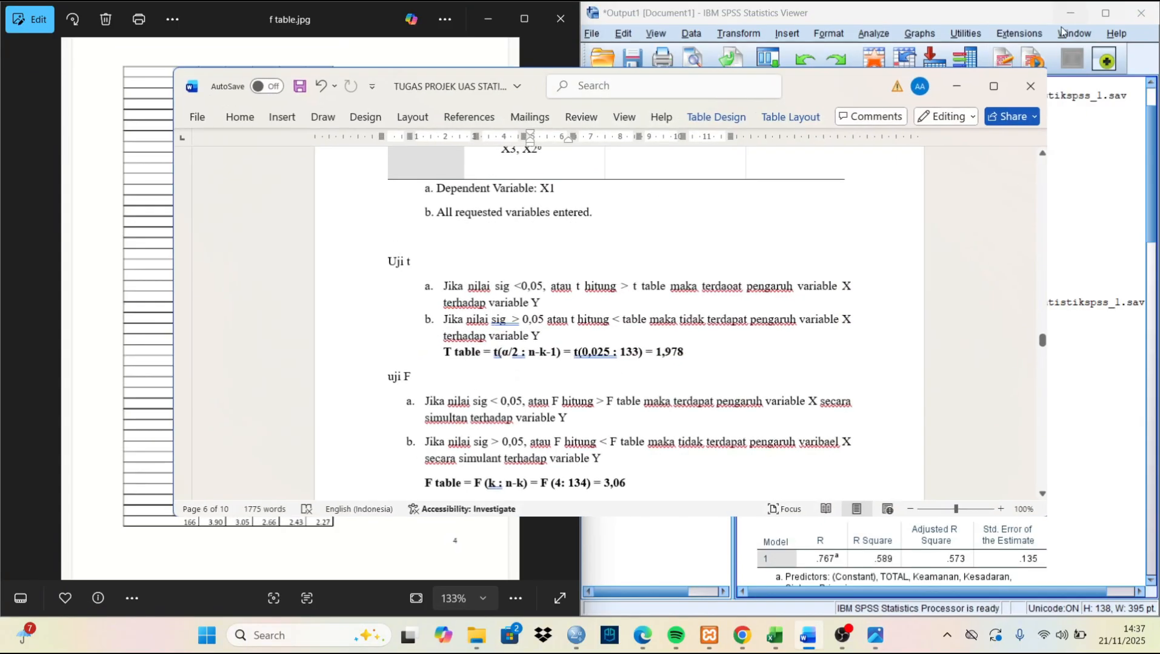
left_click(993, 86)
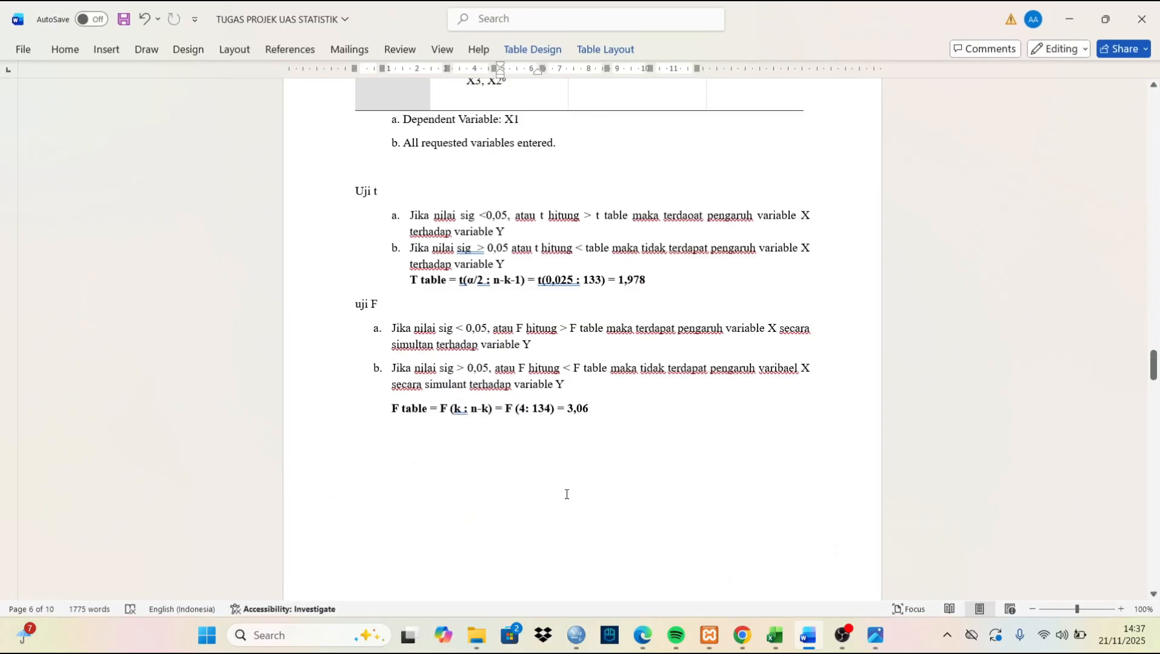
Go to the report's H1 and H2 Coefficients table and place the SPSS regression output side by side with the report
scroll(568, 437, "down", 10)
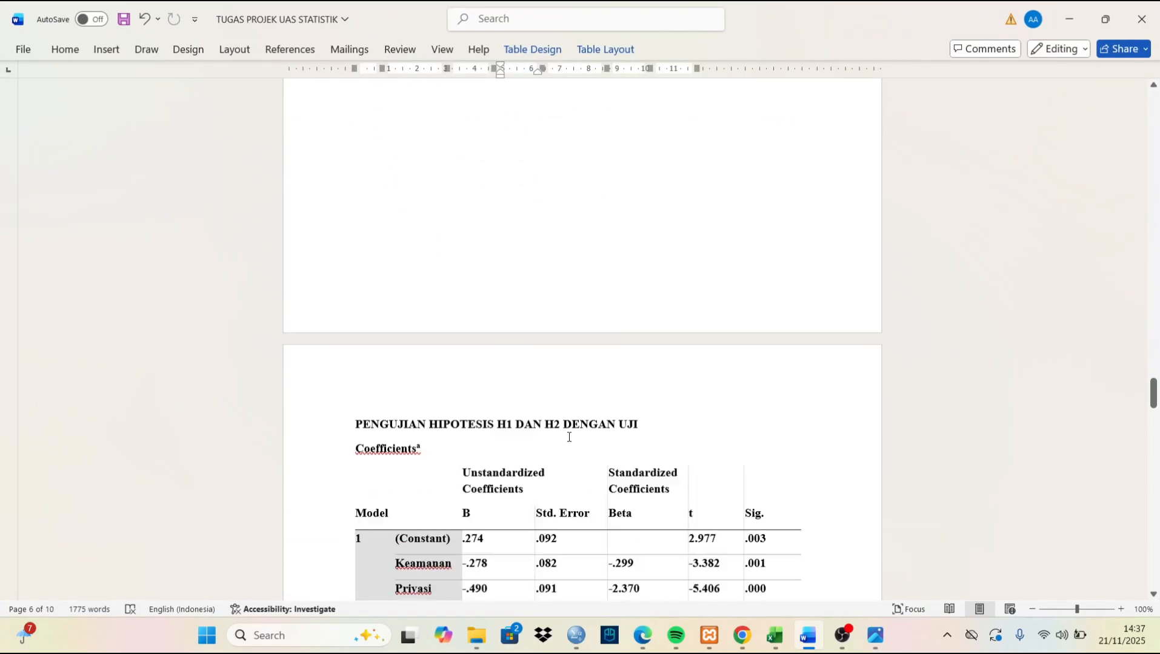
scroll(569, 437, "down", 2)
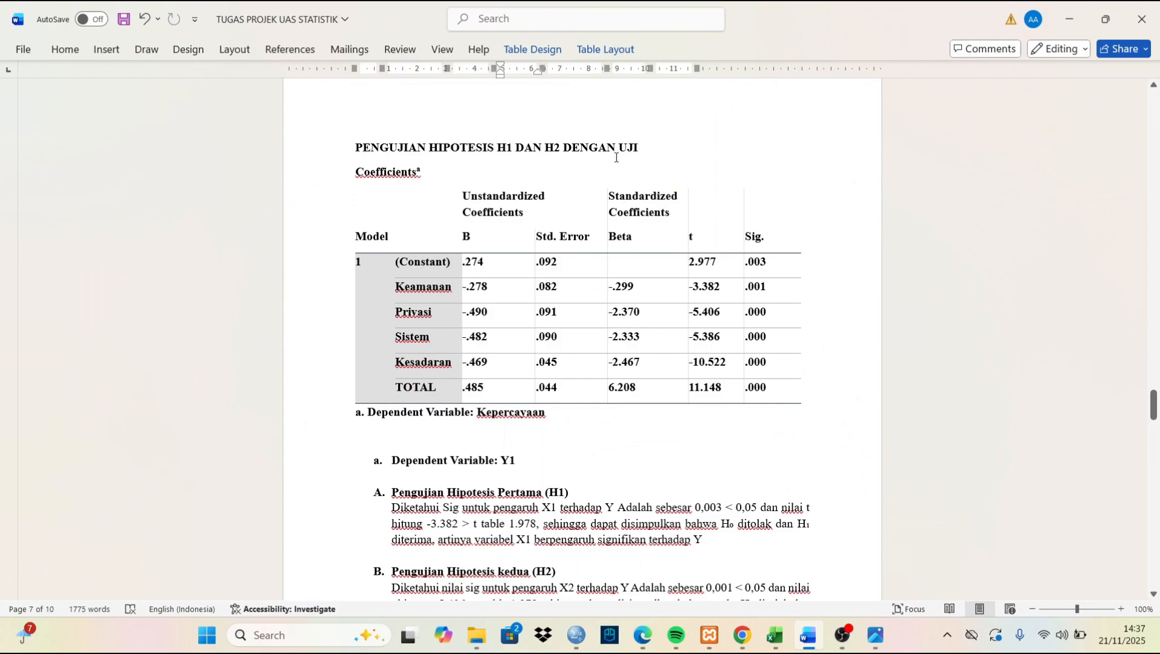
scroll(637, 163, "down", 2)
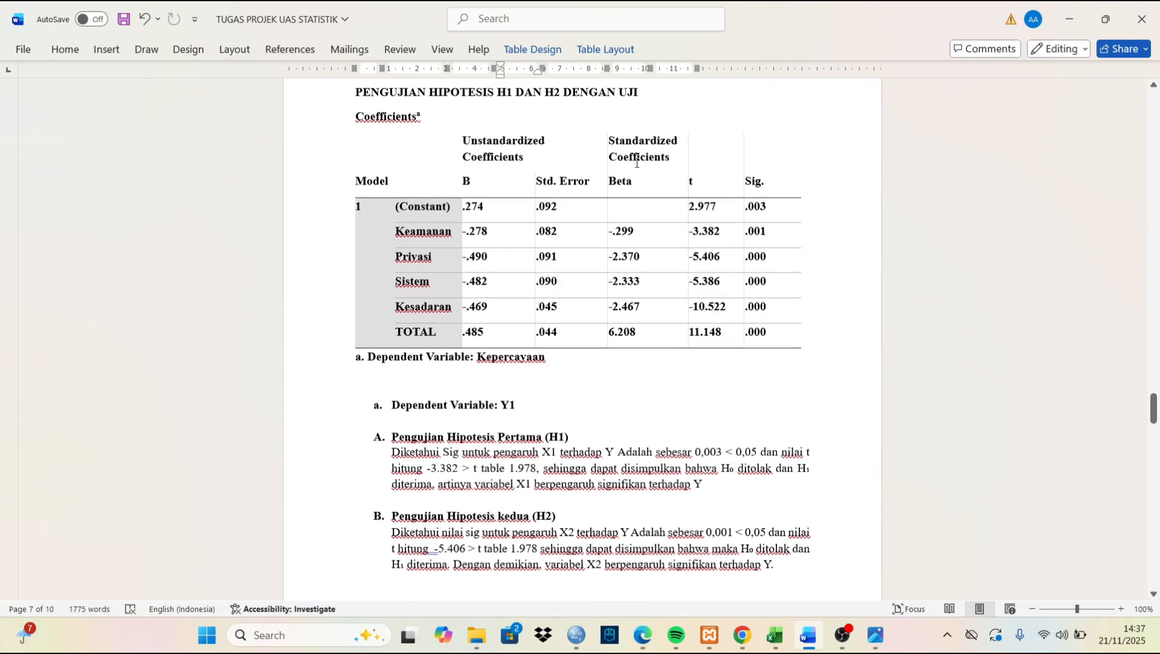
mouse_move(569, 639)
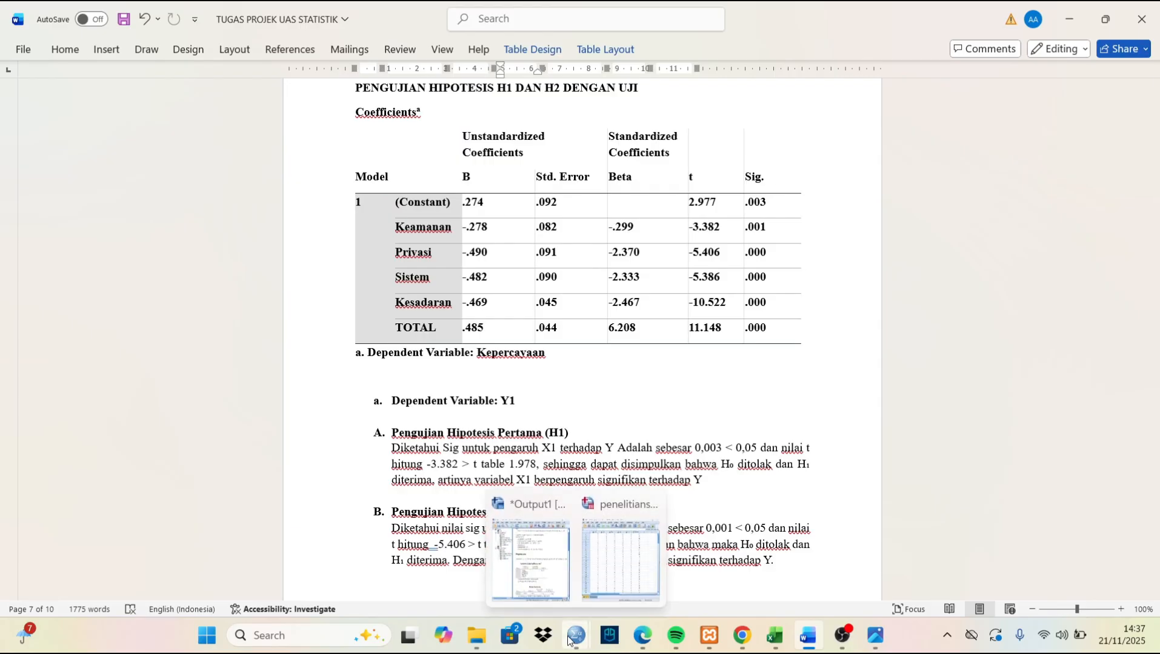
left_click(543, 573)
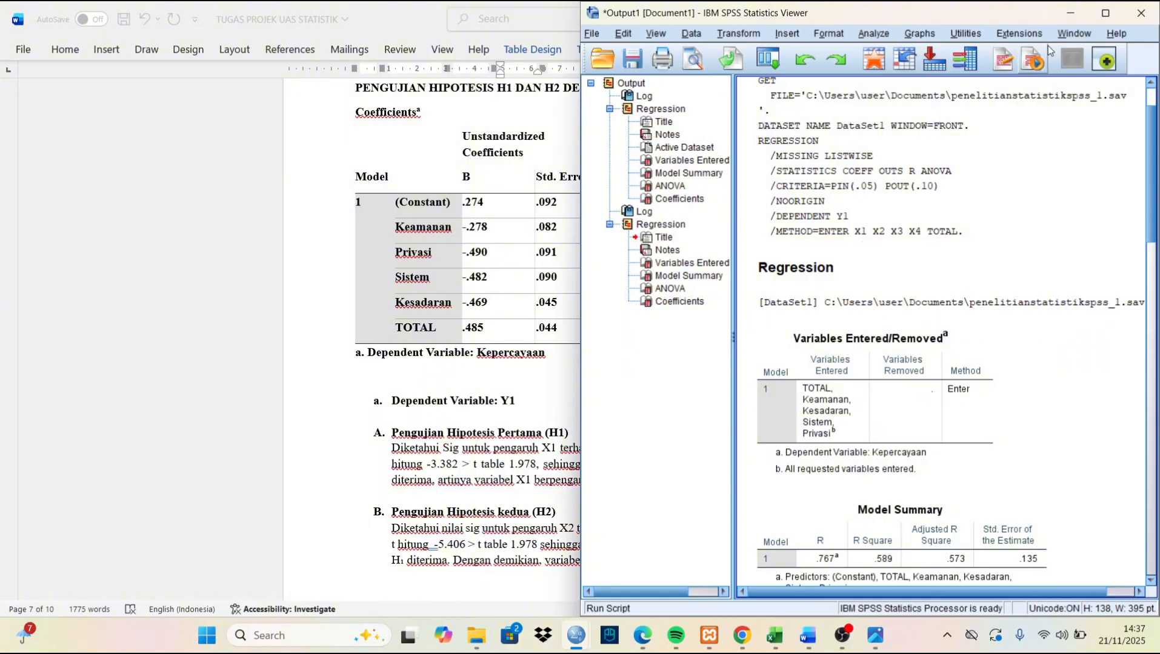
left_click(1098, 13)
mouse_move(1101, 11)
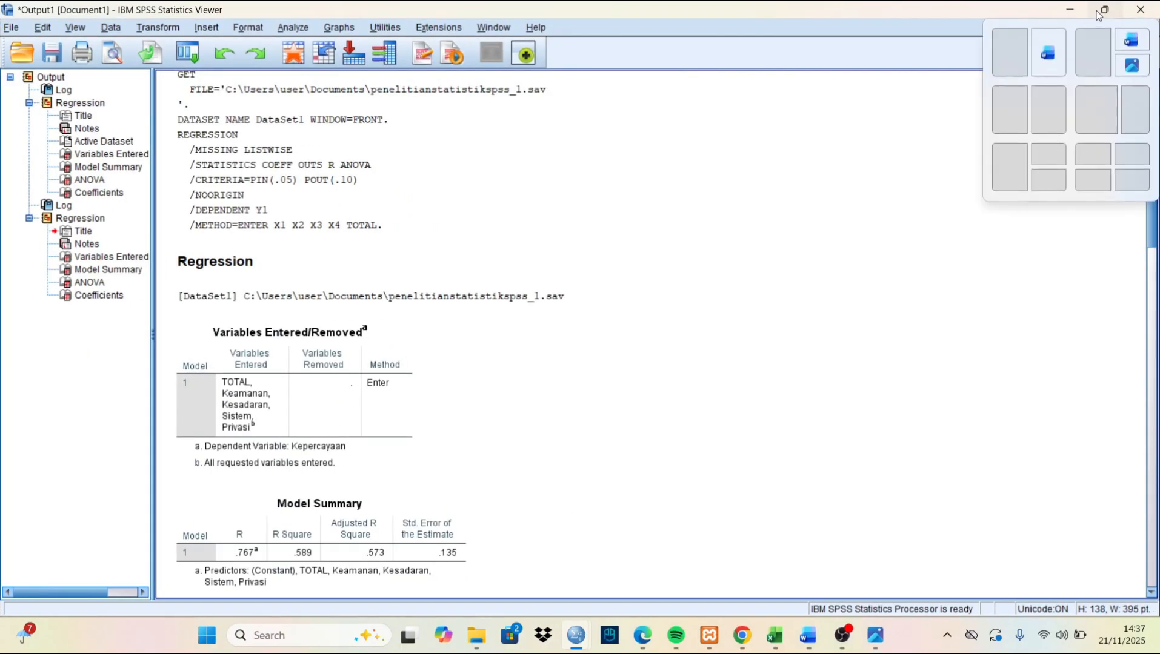
left_click(1032, 49)
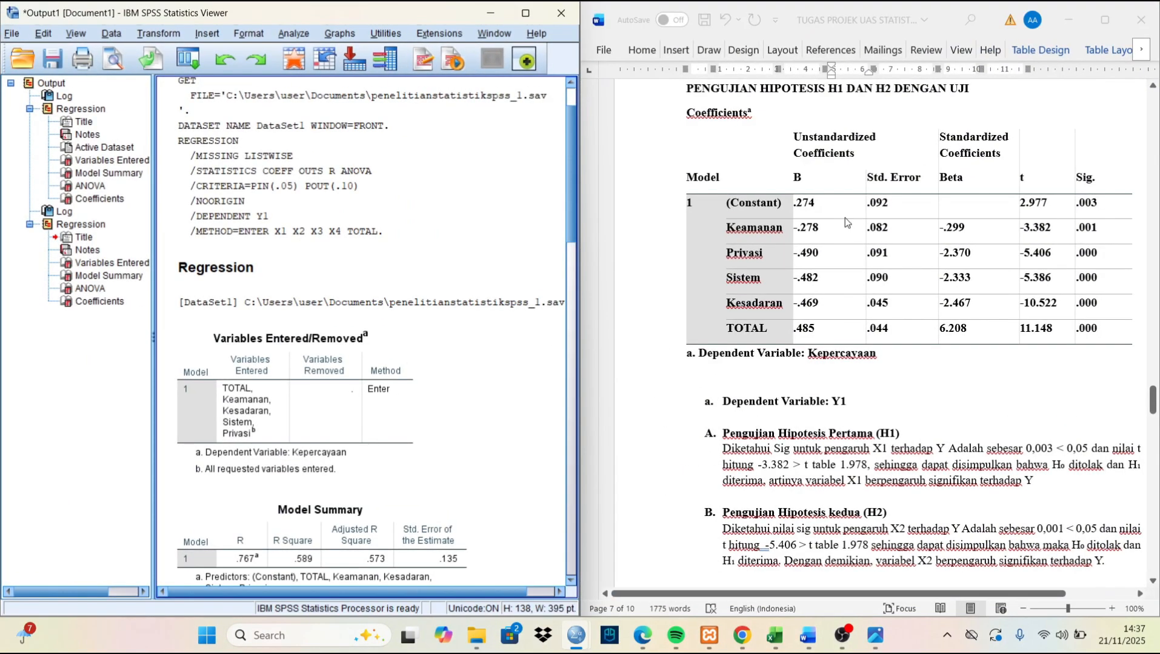
Find the Coefficients table in the SPSS output and compare it with the one in the report
scroll(383, 259, "down", 2)
left_click(387, 264)
scroll(386, 264, "down", 1)
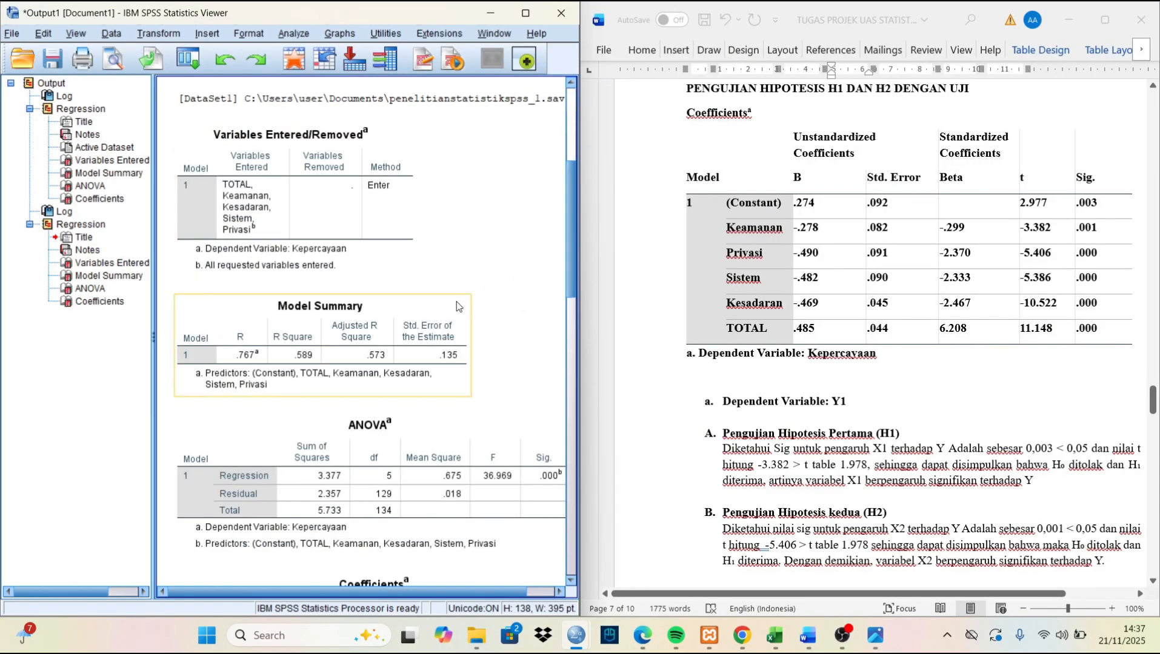
scroll(388, 331, "down", 2)
scroll(388, 330, "down", 2)
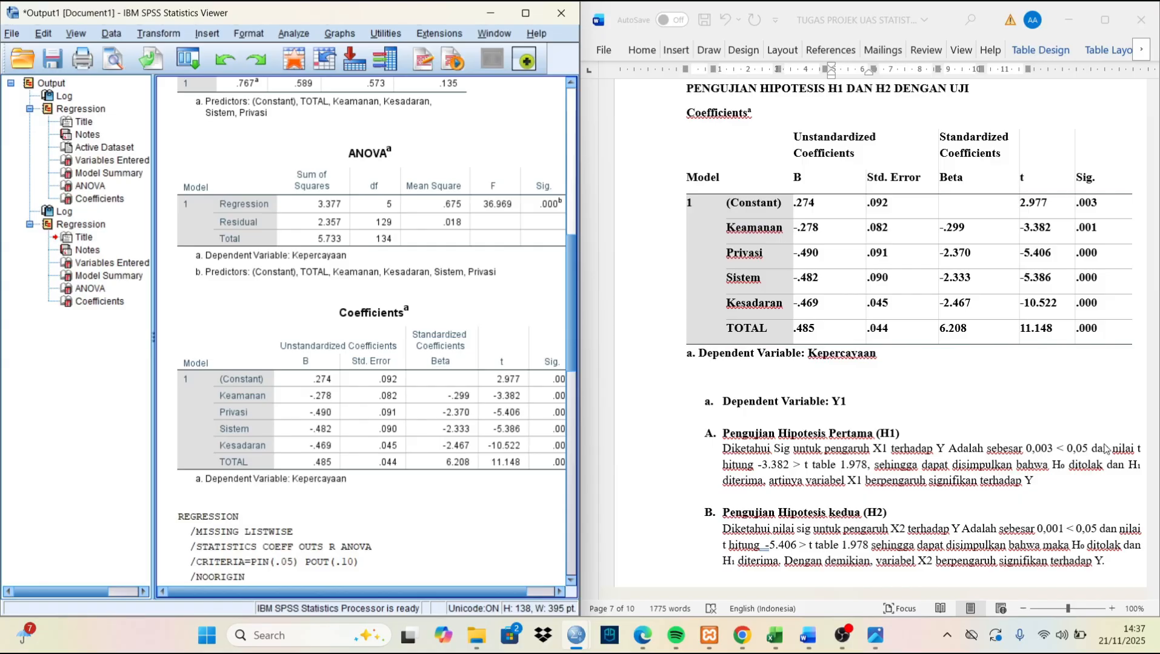
Read the report's H1 and H2 hypothesis tests and check them against the Uji t and Uji F criteria
scroll(1105, 449, "right", 2)
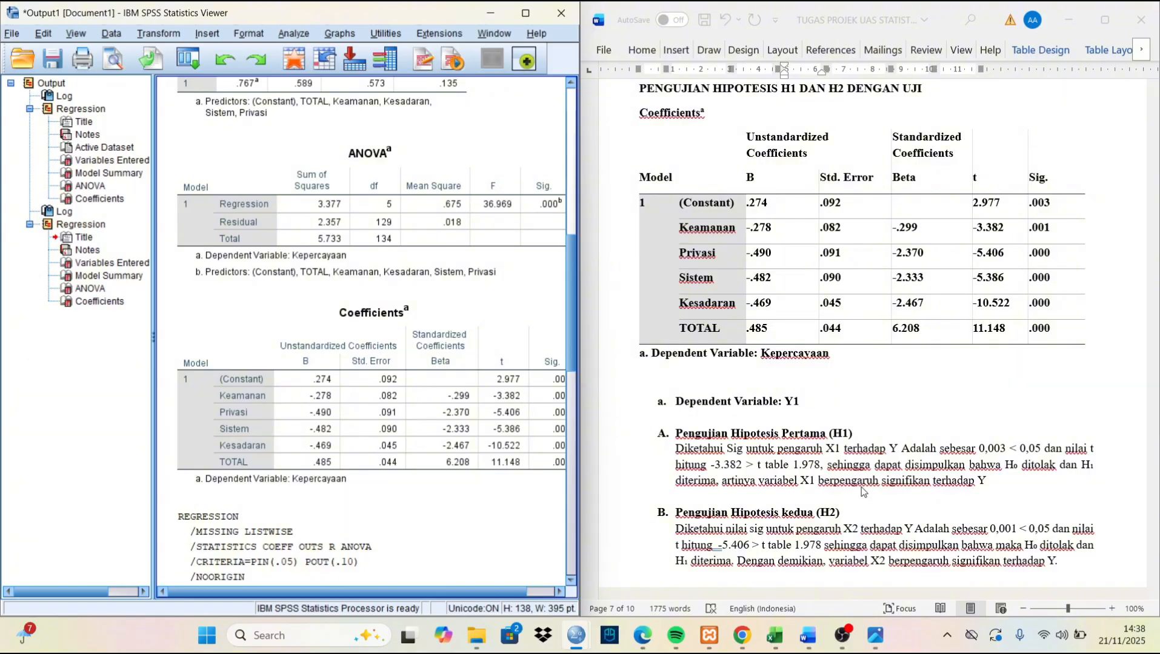
scroll(950, 501, "down", 1)
scroll(950, 500, "down", 1)
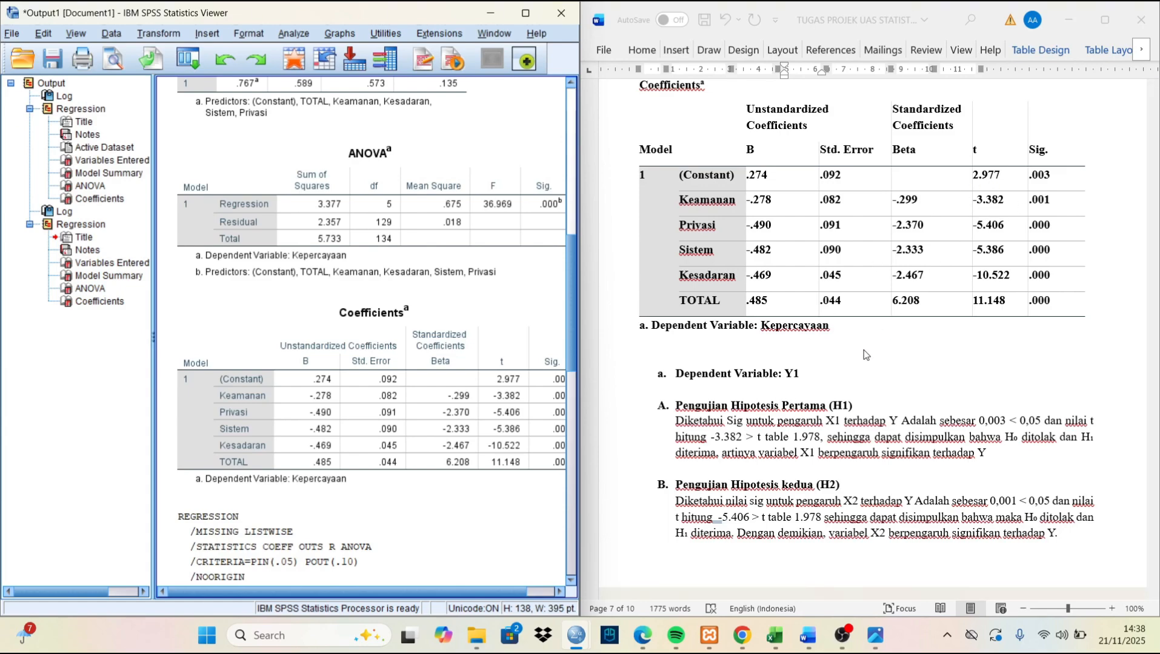
scroll(800, 442, "up", 10)
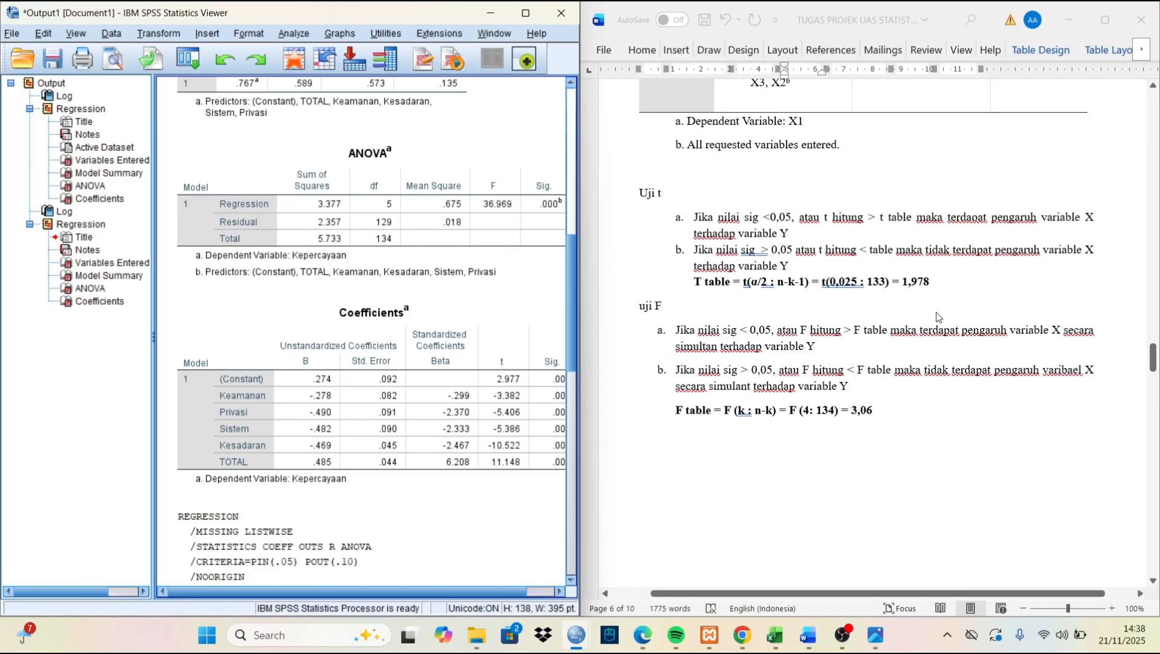
scroll(881, 285, "down", 5)
scroll(884, 286, "down", 8)
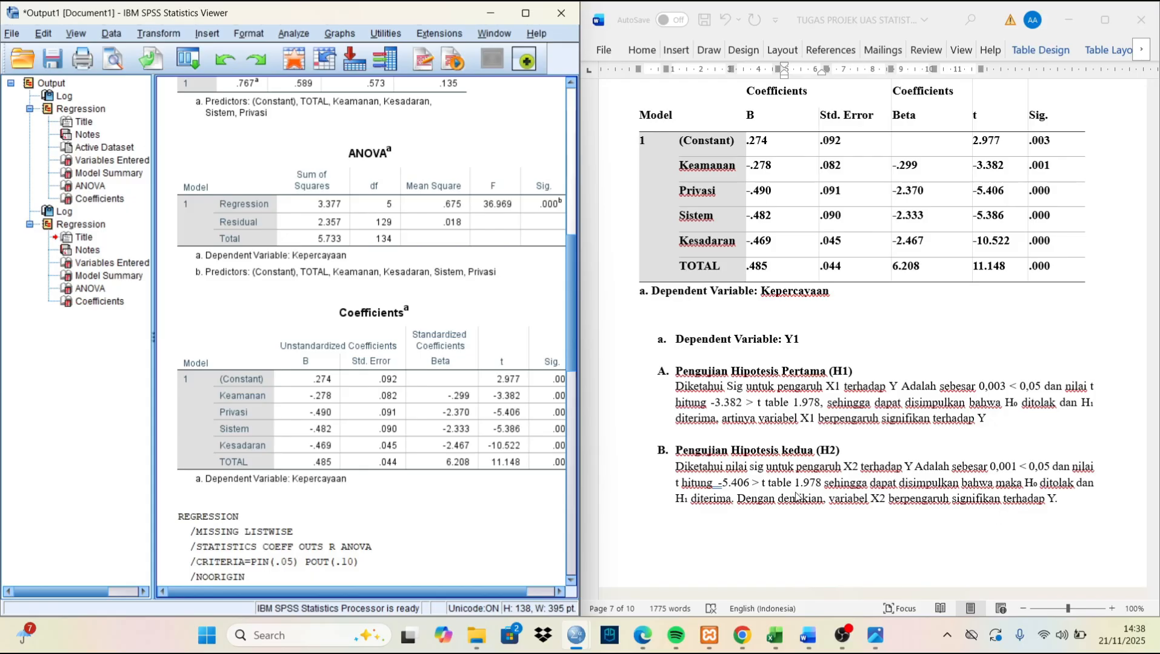
Examine the report's two-sided t distribution curve and its acceptance and rejection regions
scroll(796, 496, "down", 10)
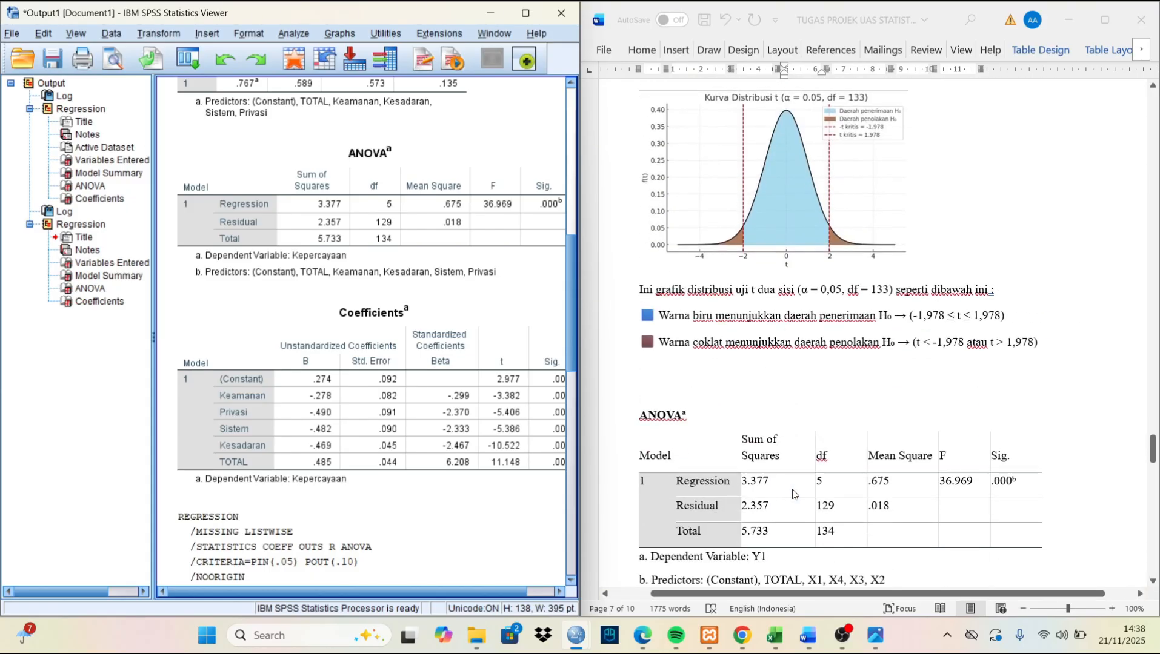
scroll(792, 494, "up", 7)
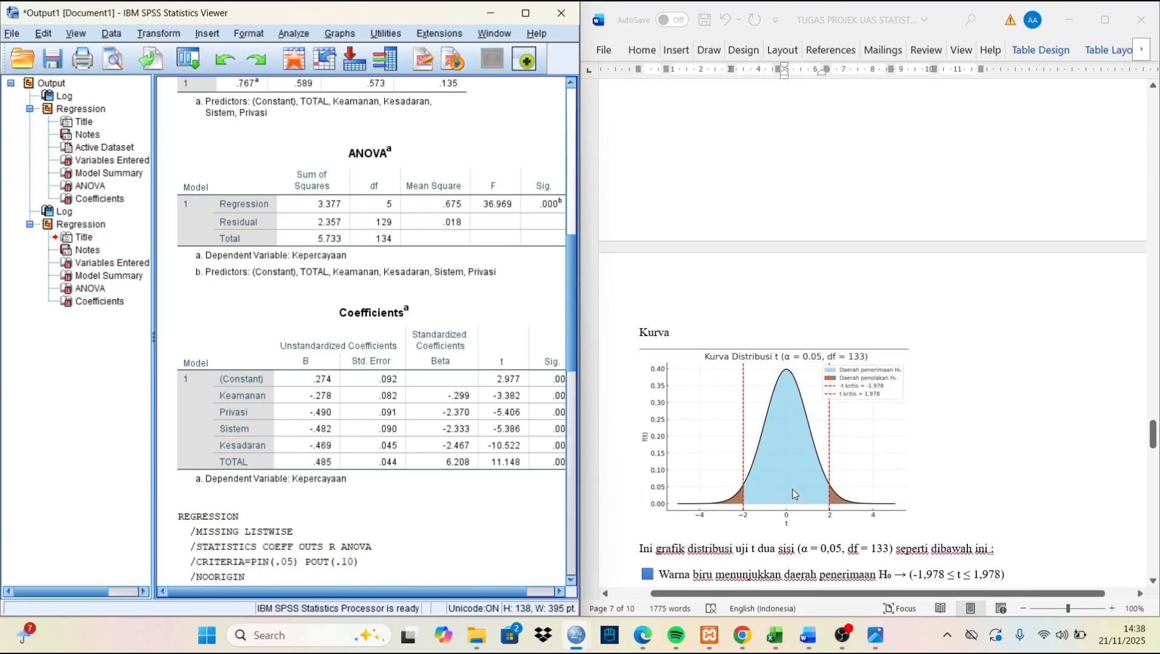
scroll(792, 494, "down", 2)
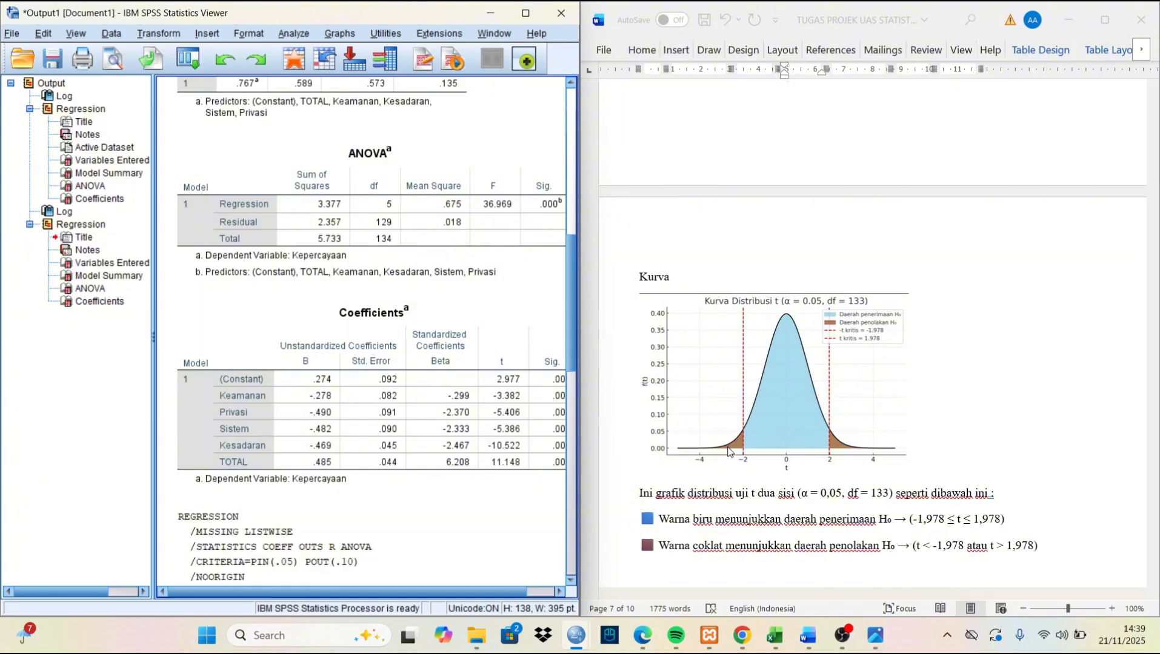
Compare the report's ANOVA table with the one in the SPSS output, and read the third hypothesis test (H3)
scroll(731, 437, "down", 6)
scroll(728, 452, "down", 1)
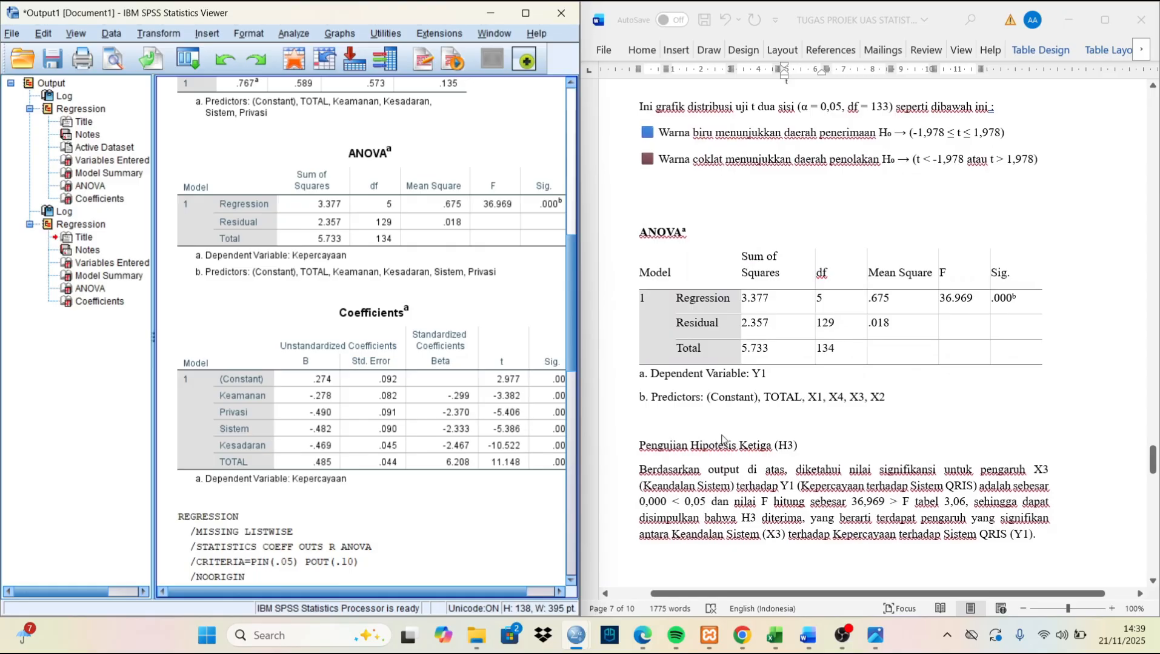
left_click(356, 245)
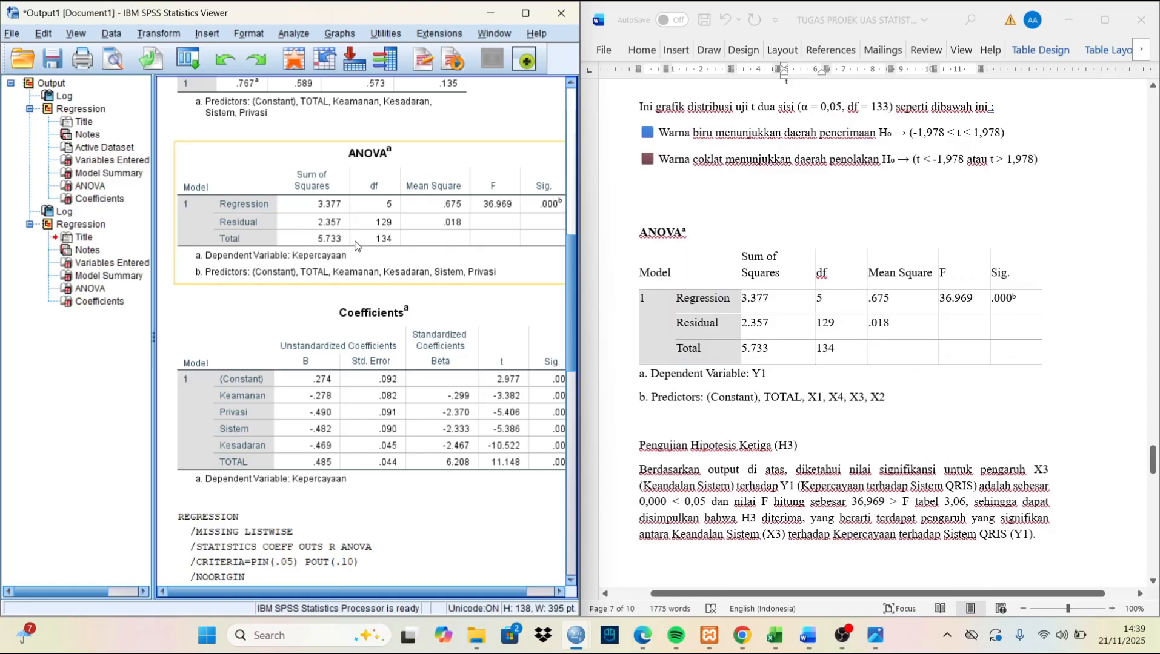
left_click(394, 180)
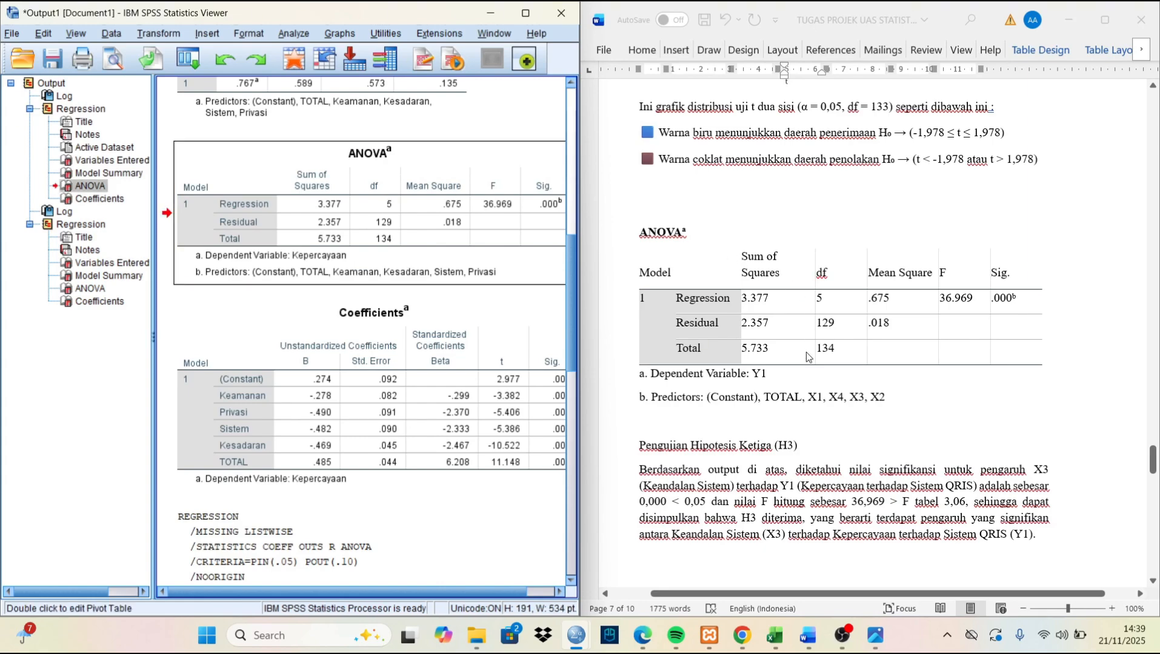
scroll(713, 440, "down", 2)
left_click(695, 424)
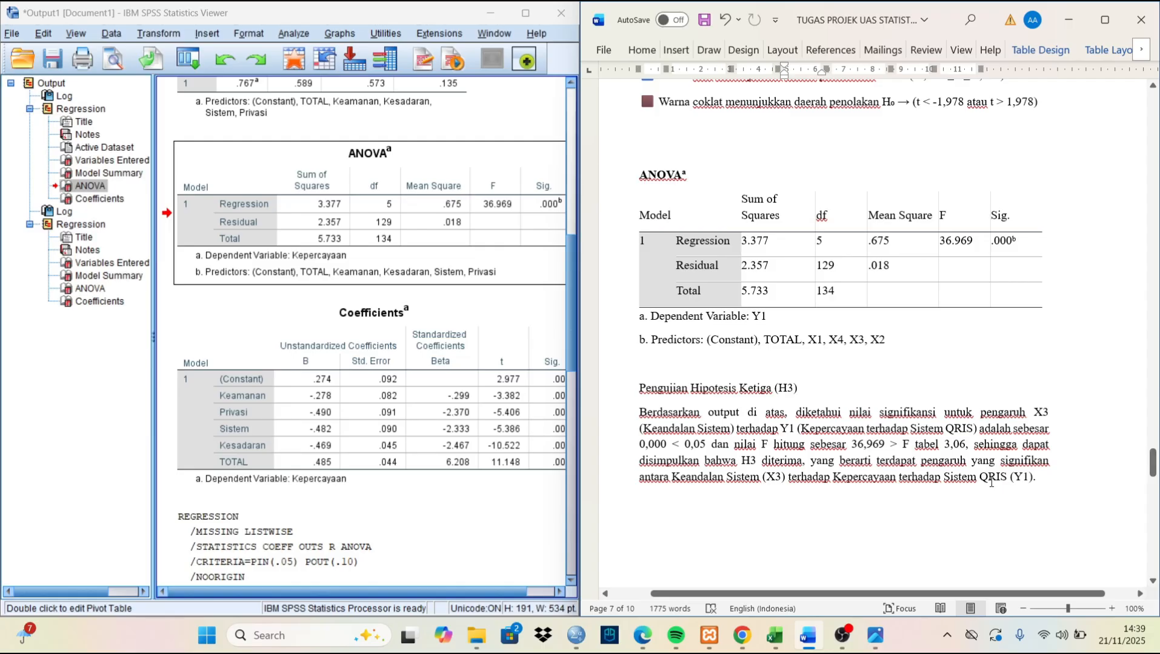
Go to the report's coefficient of determination section and compare its Model Summary table with the one in the SPSS output
scroll(976, 482, "down", 8)
scroll(990, 482, "down", 4)
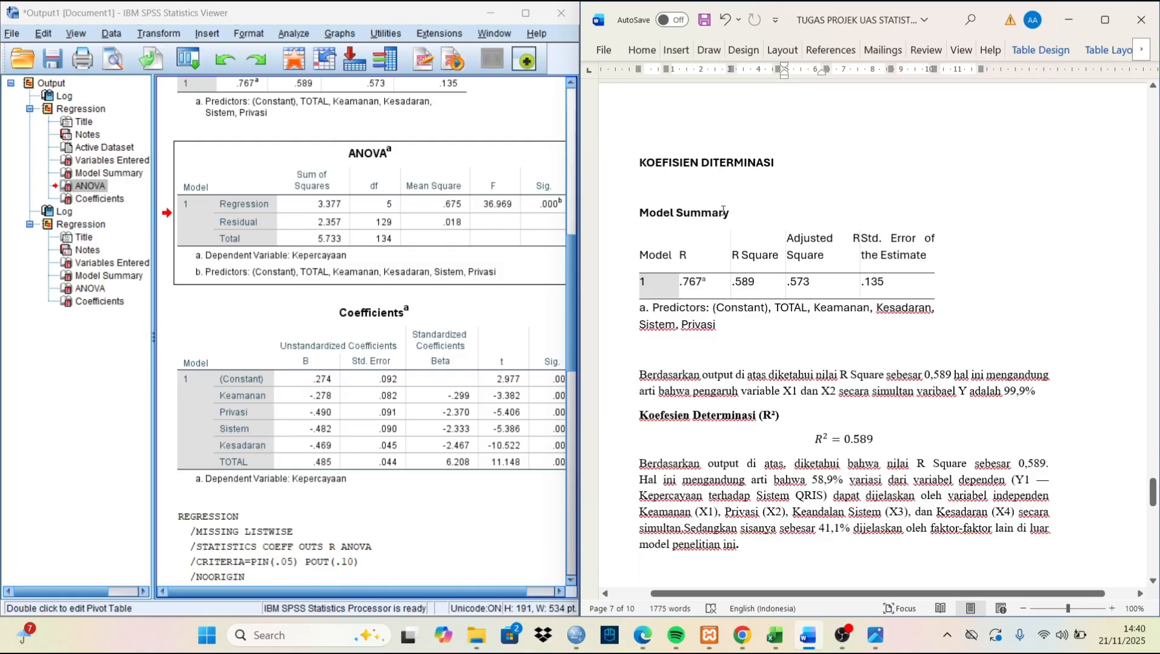
left_click(558, 237)
scroll(533, 251, "down", 5)
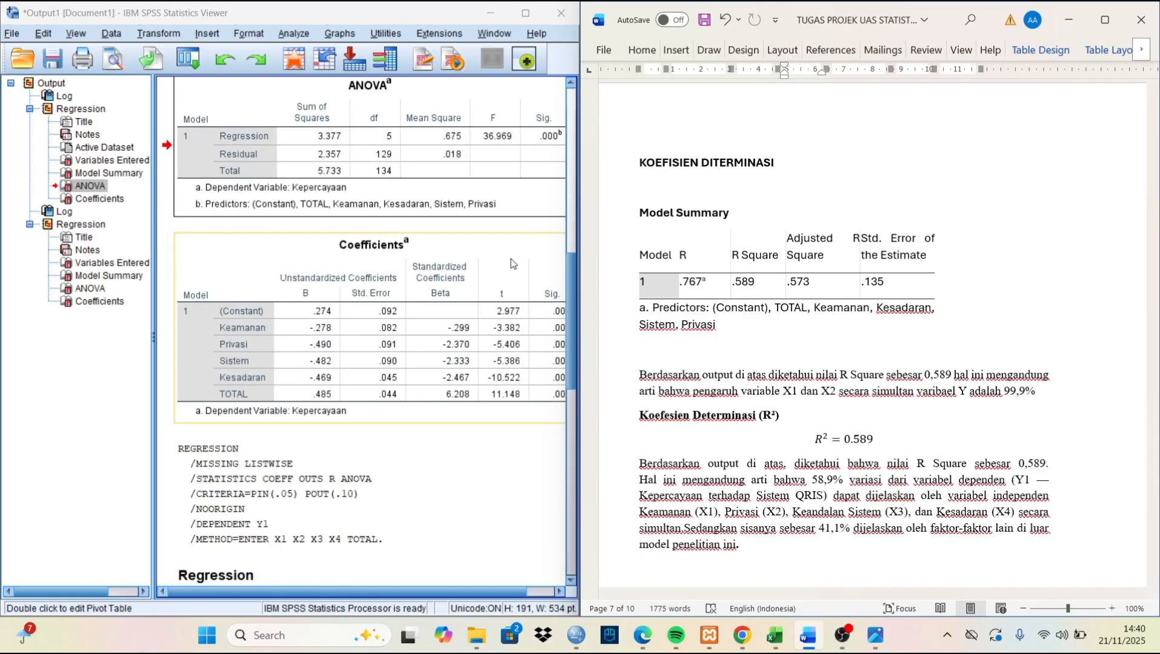
scroll(510, 264, "down", 3)
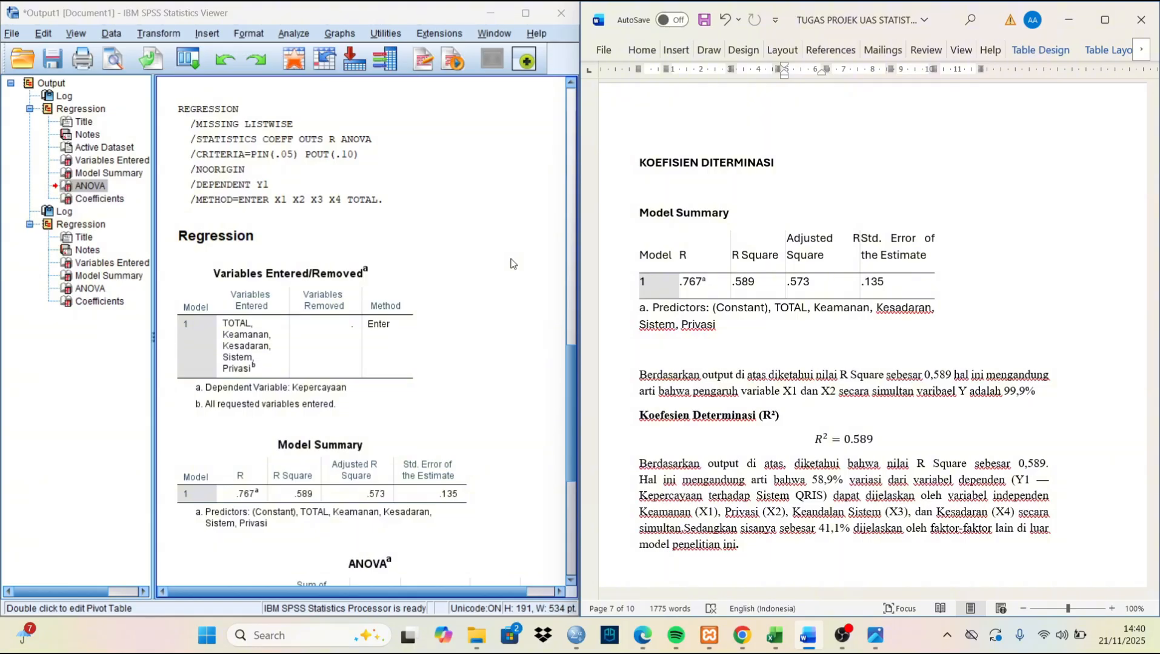
scroll(511, 263, "down", 3)
left_click(393, 317)
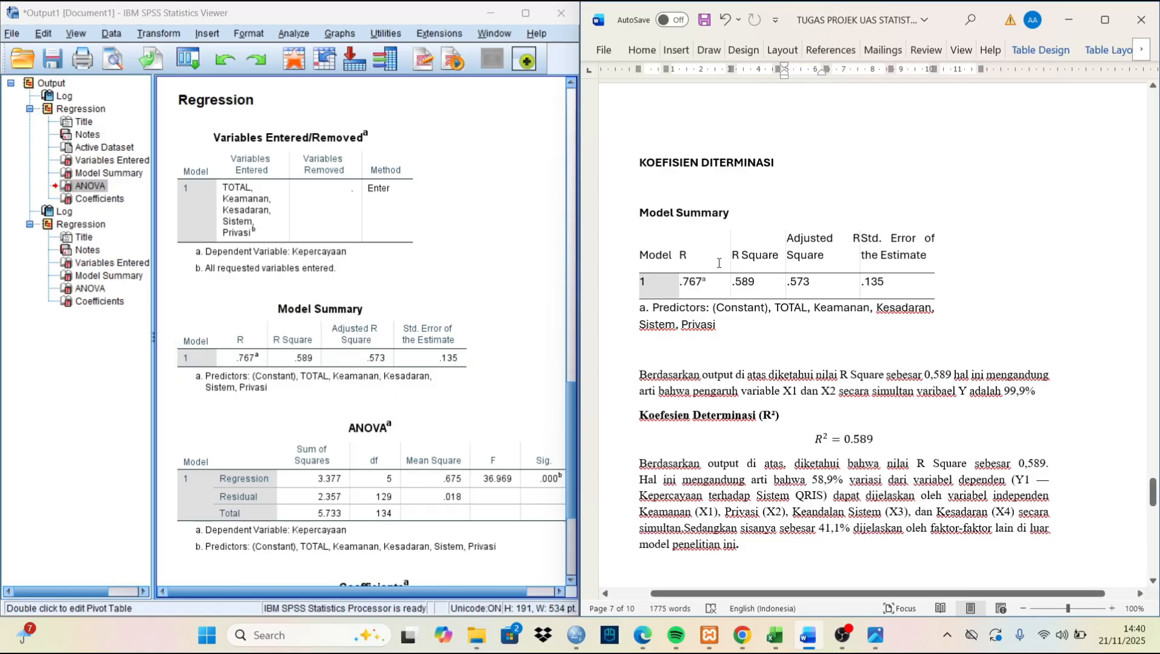
Read the report's Model Summary and coefficient of determination (R²) explanation, and maximize the report window
scroll(719, 263, "up", 1)
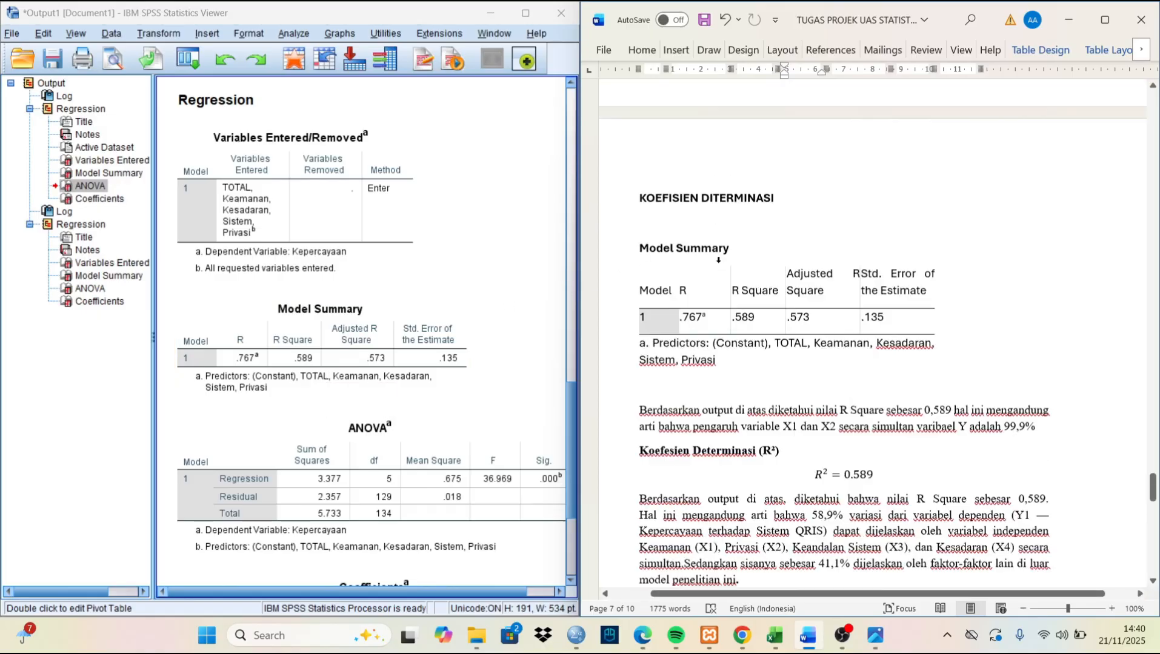
scroll(719, 263, "down", 4)
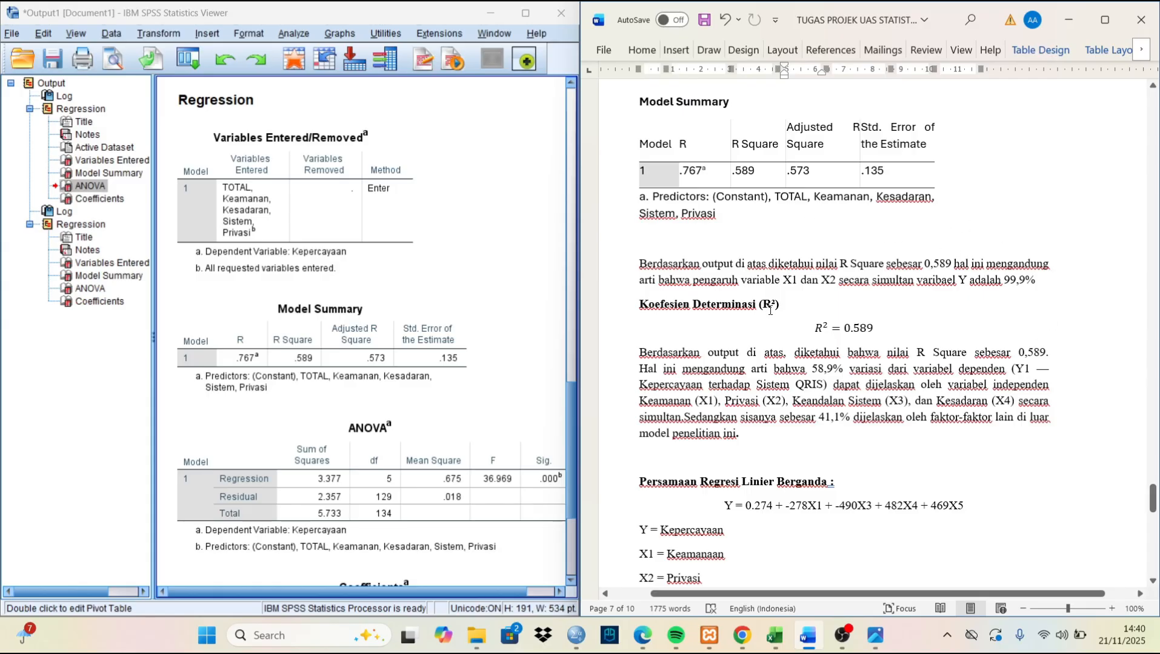
left_click(1105, 20)
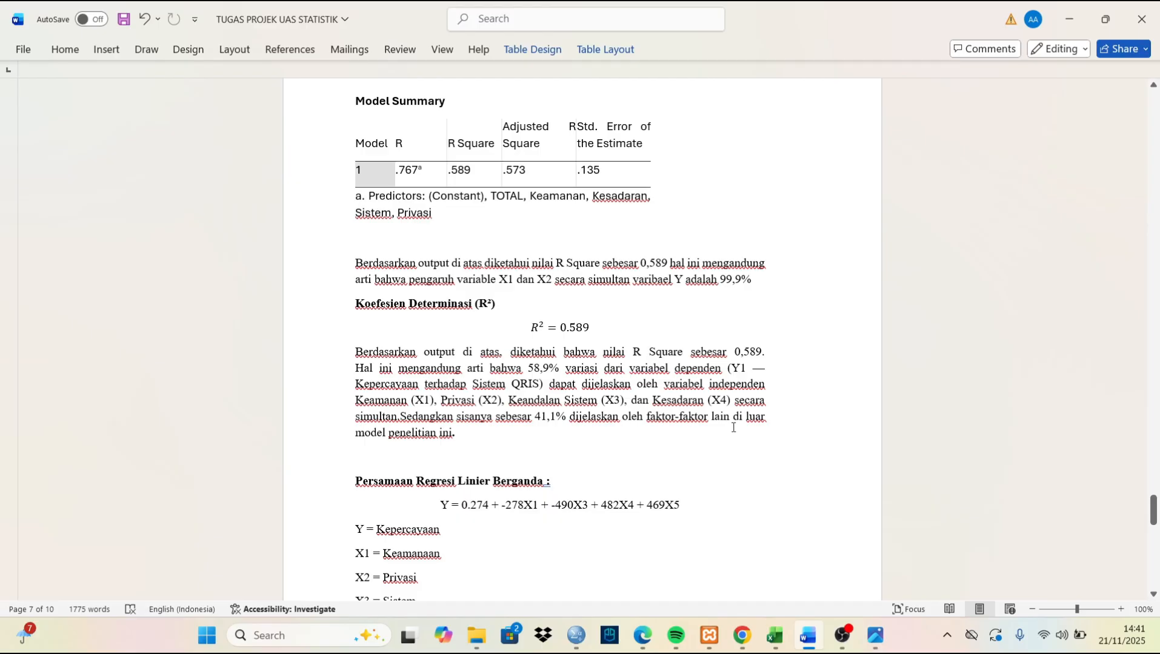
Go to the report's multiple linear regression equation and trace its constant back to the Coefficients table
scroll(499, 453, "down", 3)
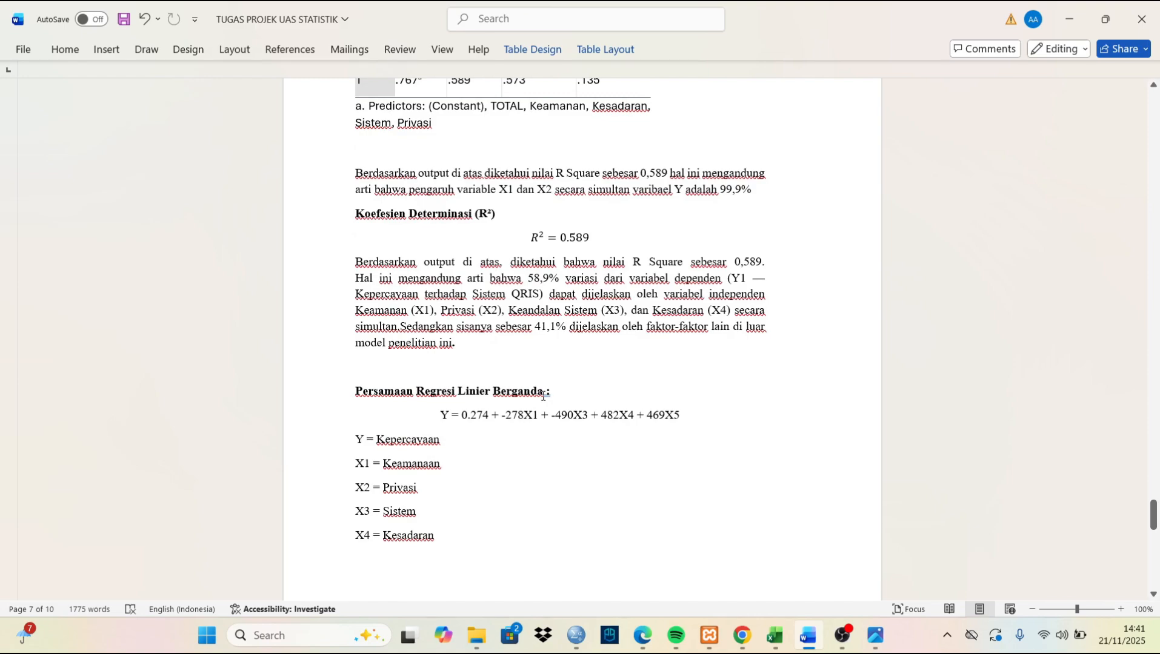
scroll(543, 396, "up", 15)
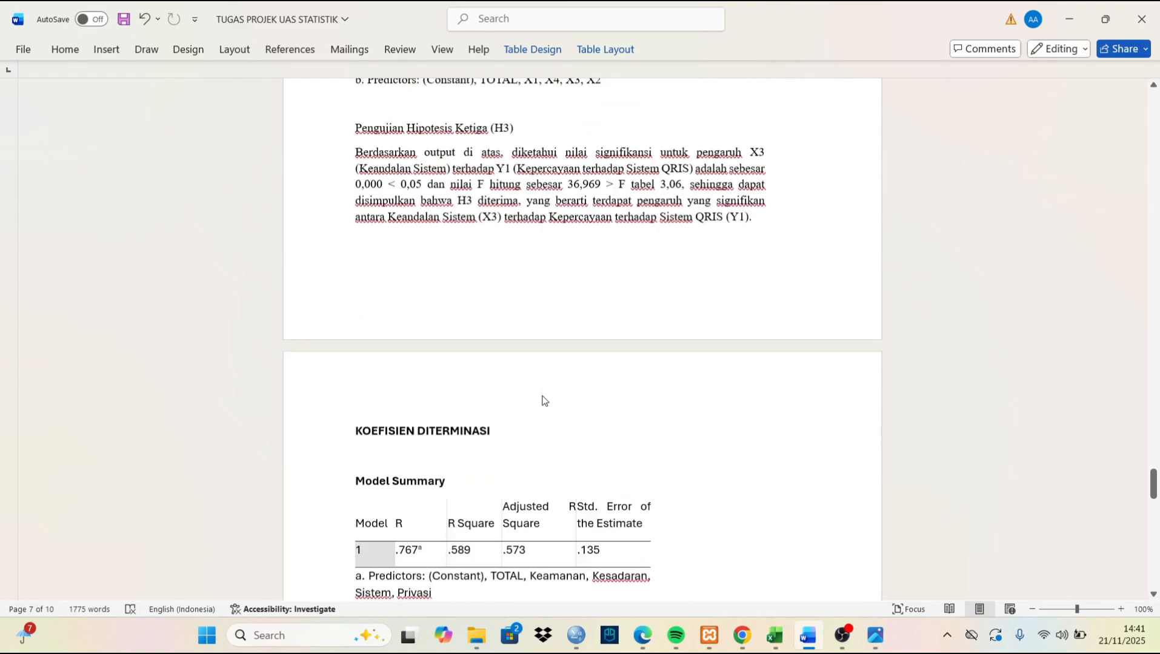
scroll(543, 397, "up", 8)
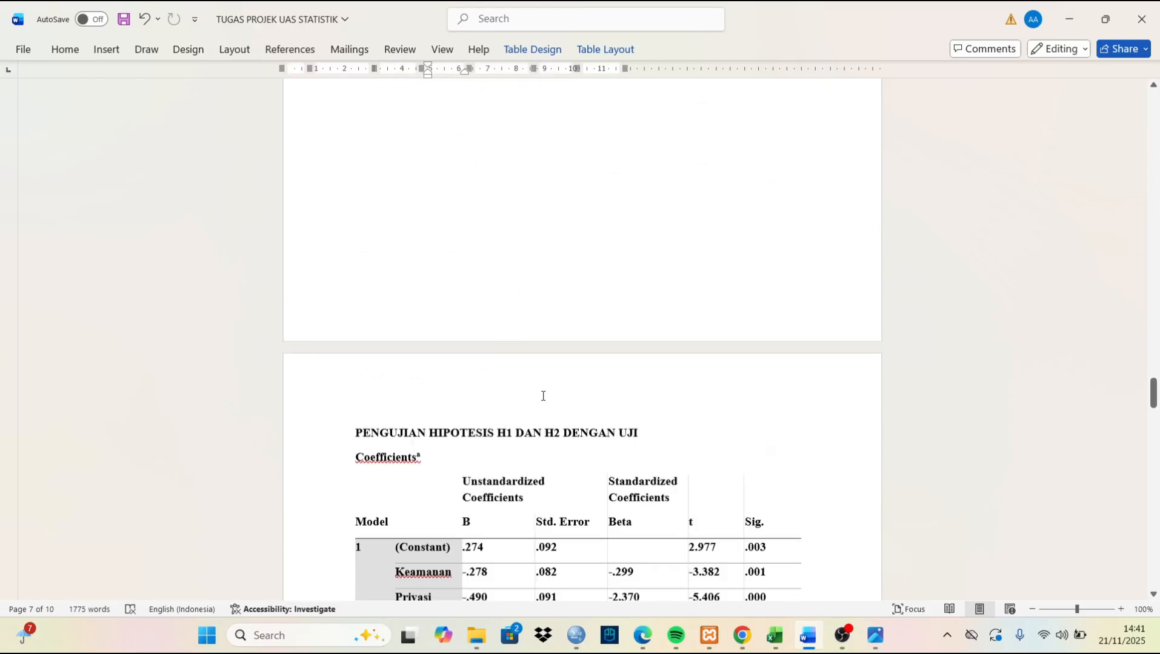
scroll(542, 397, "down", 2)
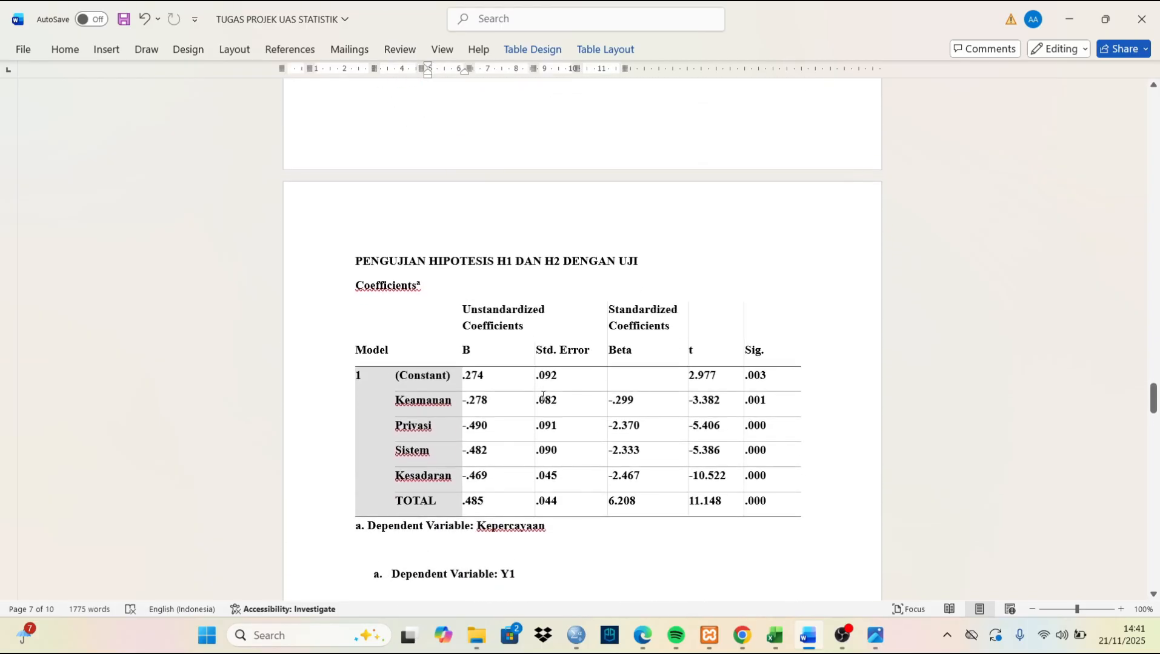
scroll(499, 363, "down", 20)
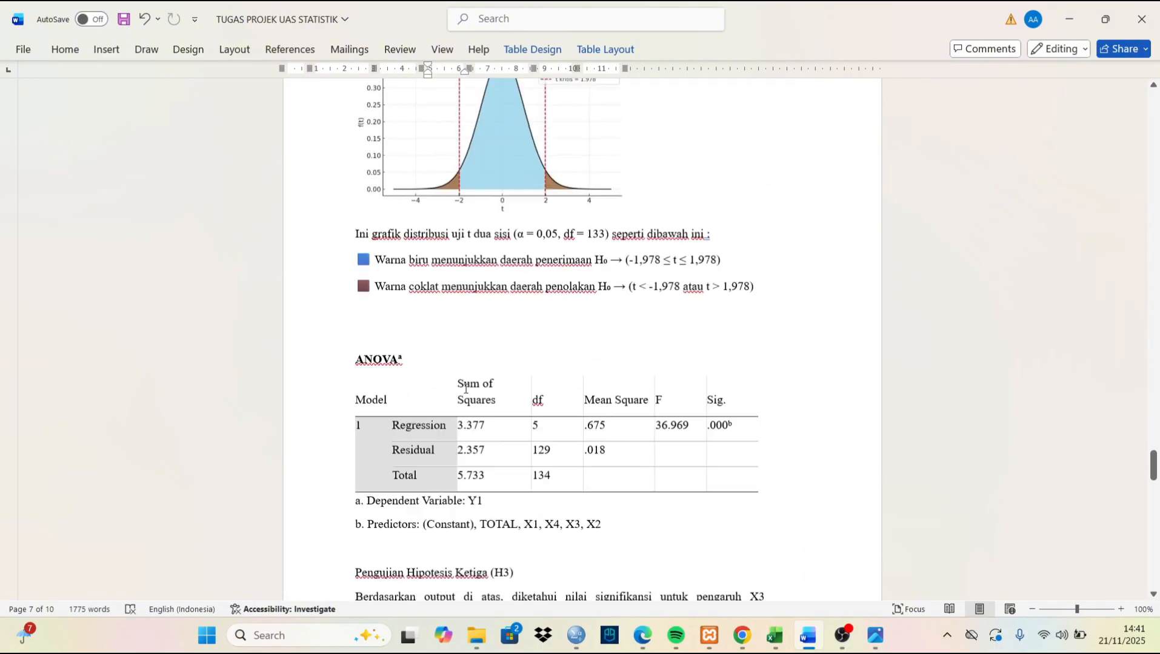
scroll(465, 389, "down", 6)
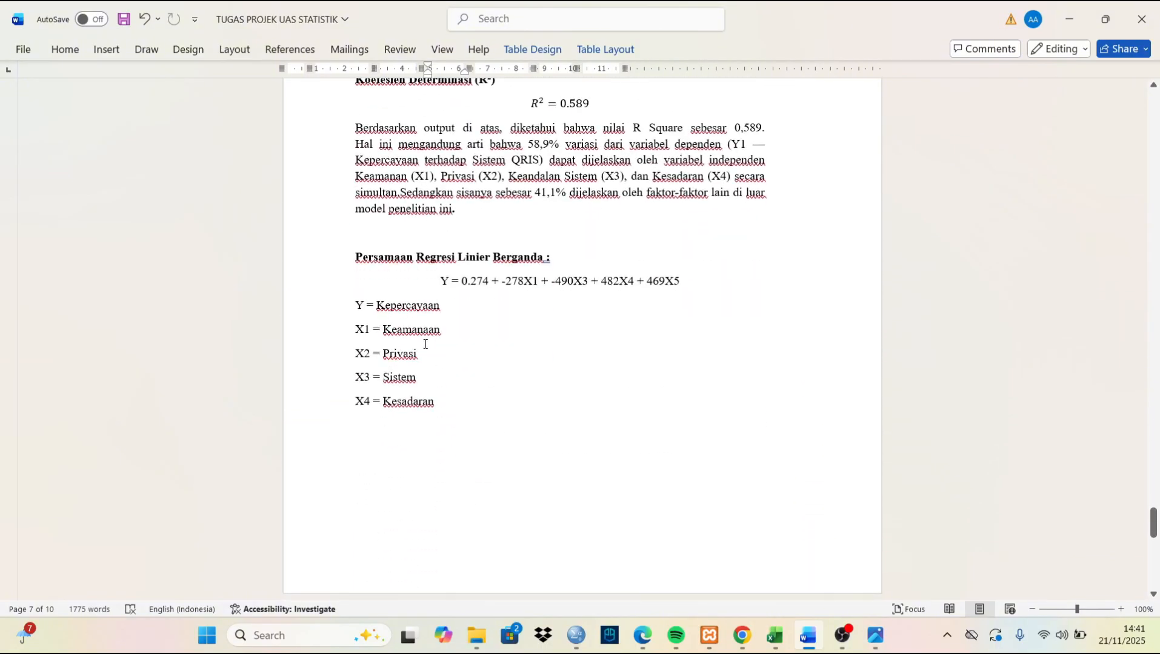
scroll(505, 311, "up", 20)
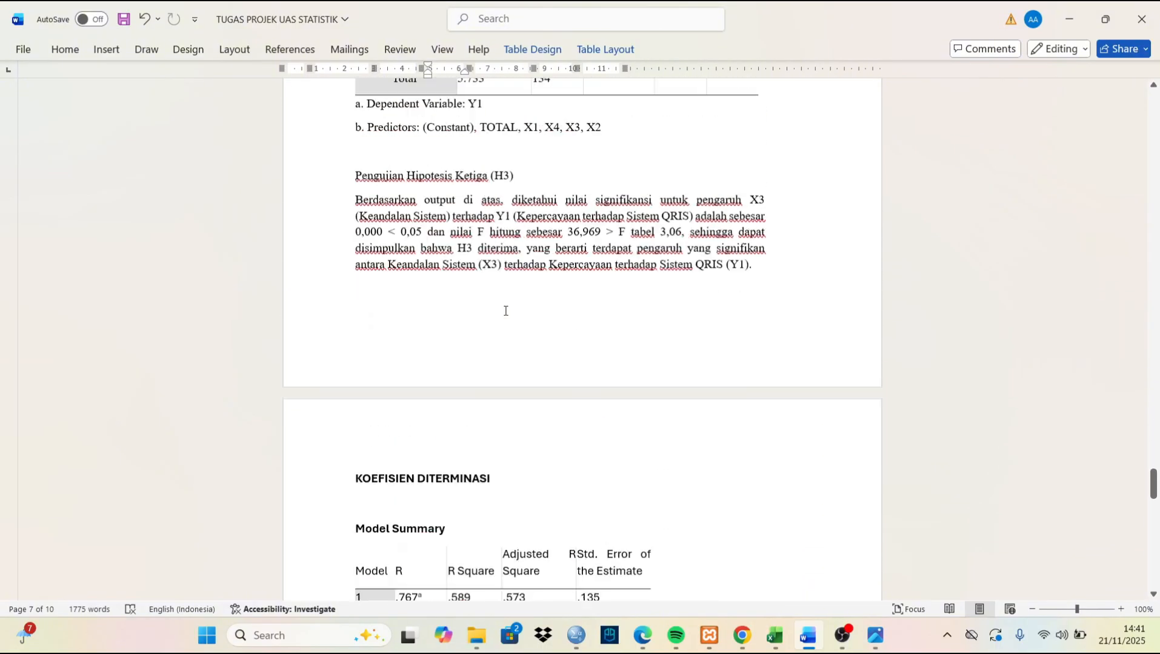
scroll(505, 311, "up", 1)
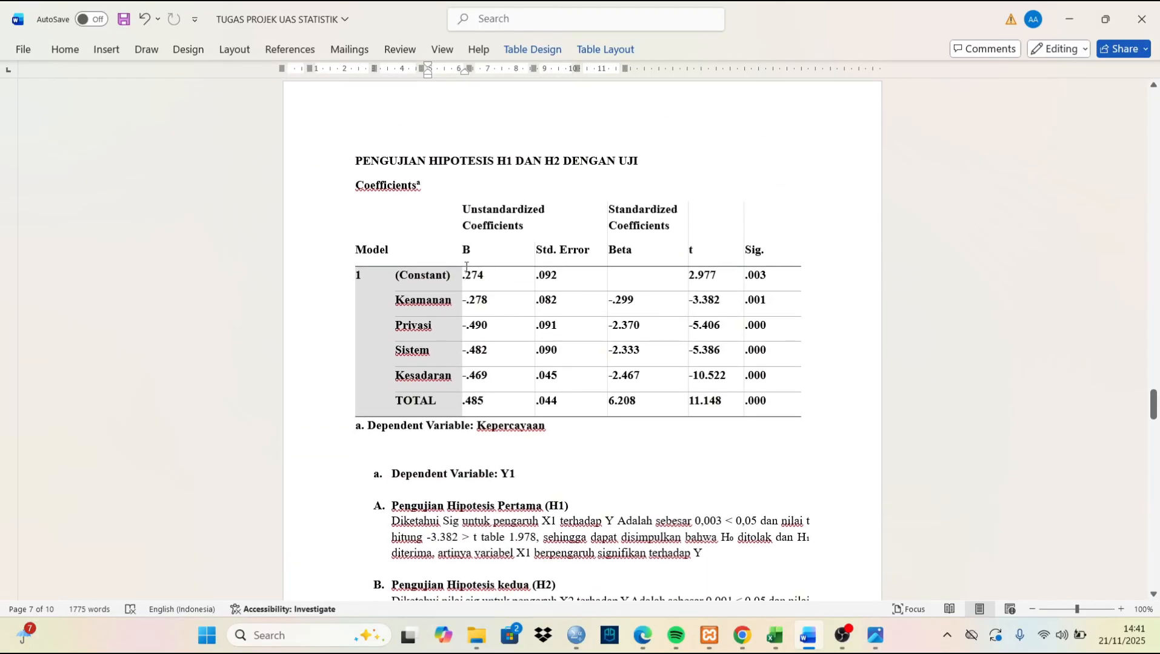
Compare the regression equation's X terms with the B values for Keamanan, Privasi, Sistem and Kesadaran in the Coefficients table
scroll(503, 267, "down", 20)
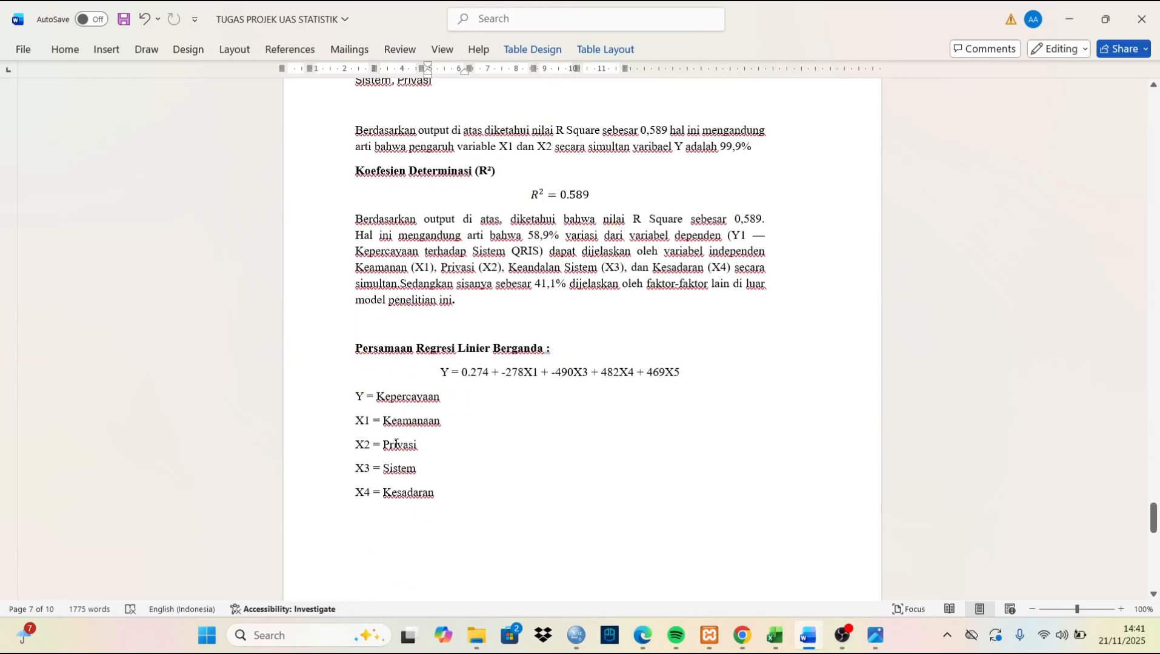
scroll(504, 344, "up", 20)
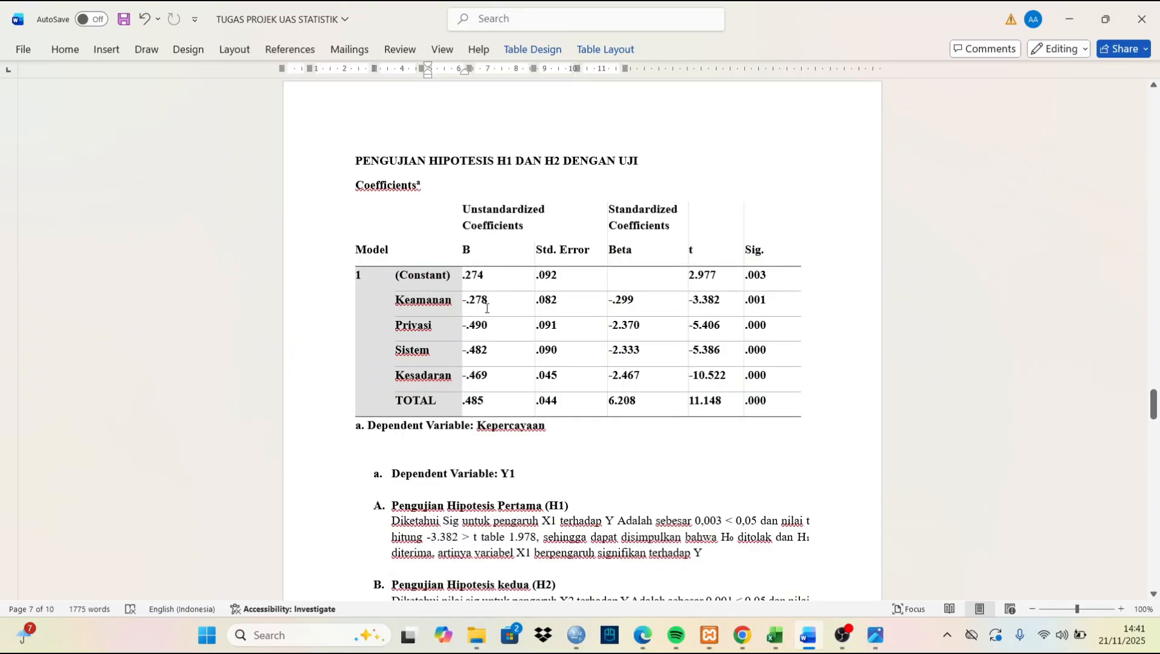
scroll(486, 304, "down", 20)
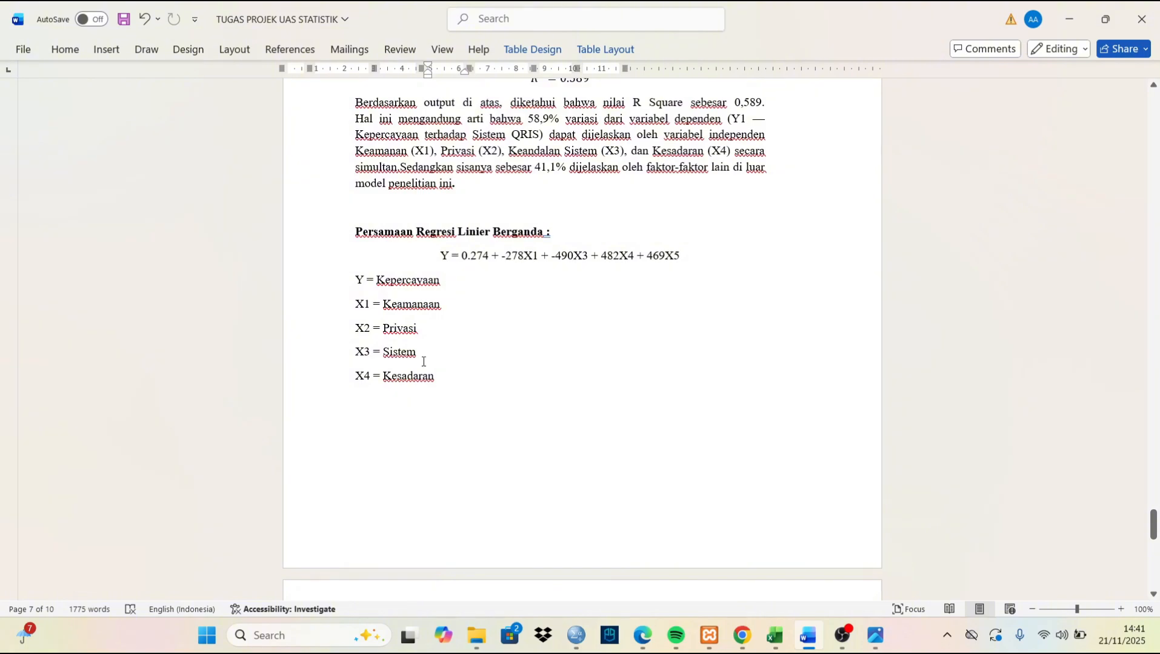
scroll(672, 274, "up", 10)
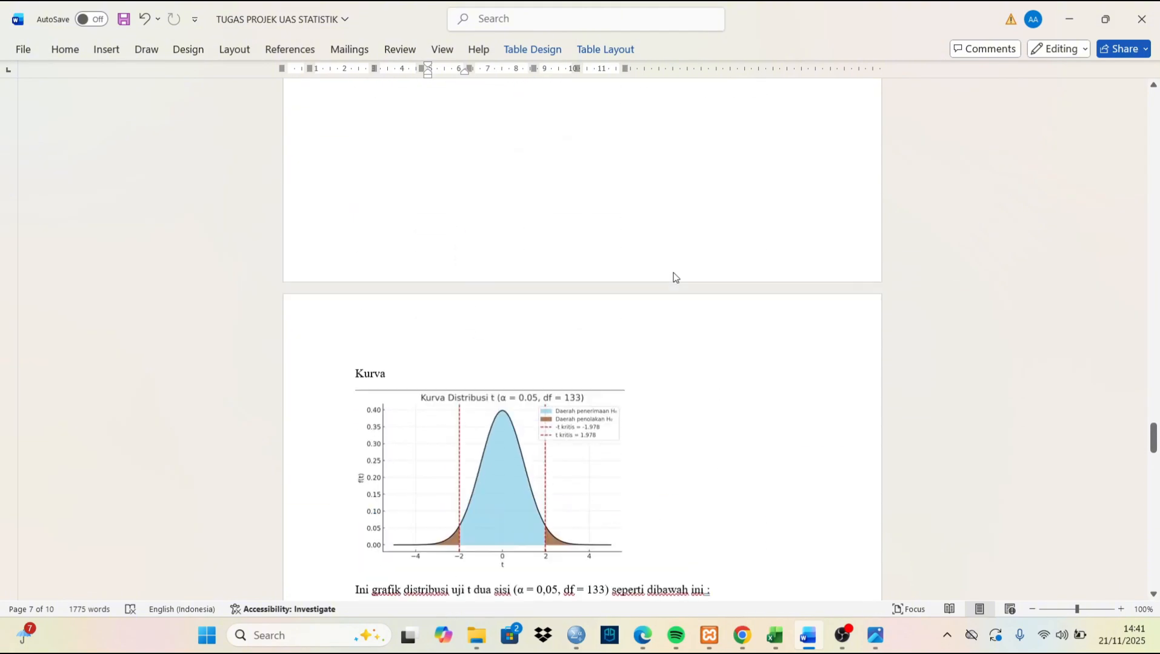
scroll(673, 273, "up", 8)
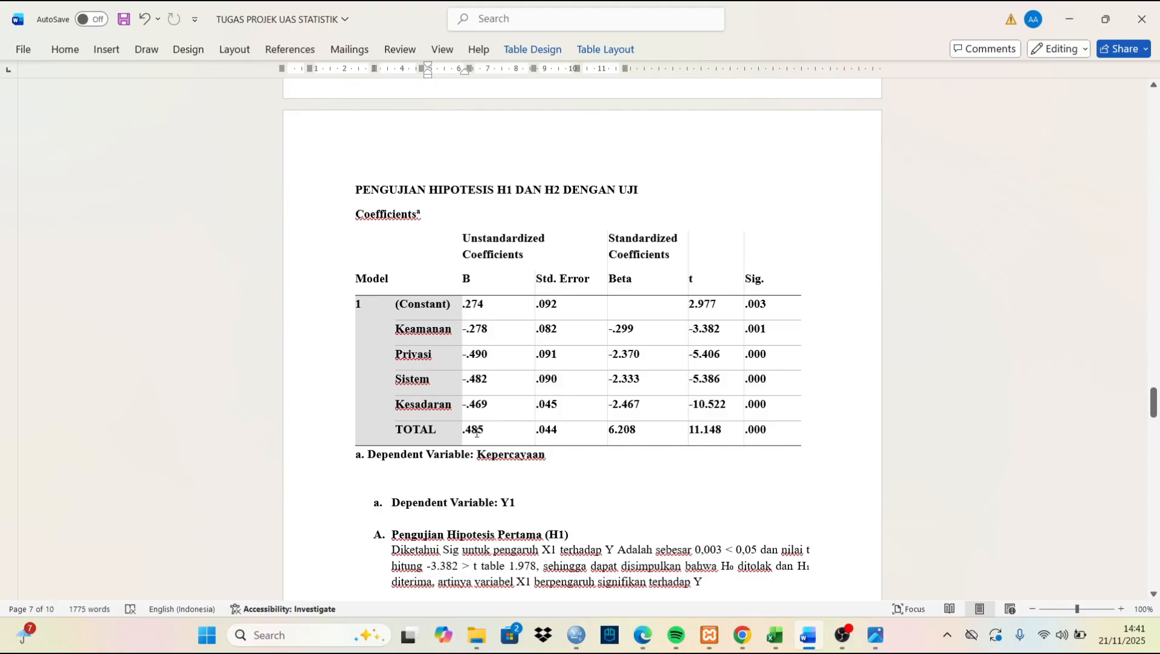
scroll(477, 433, "down", 15)
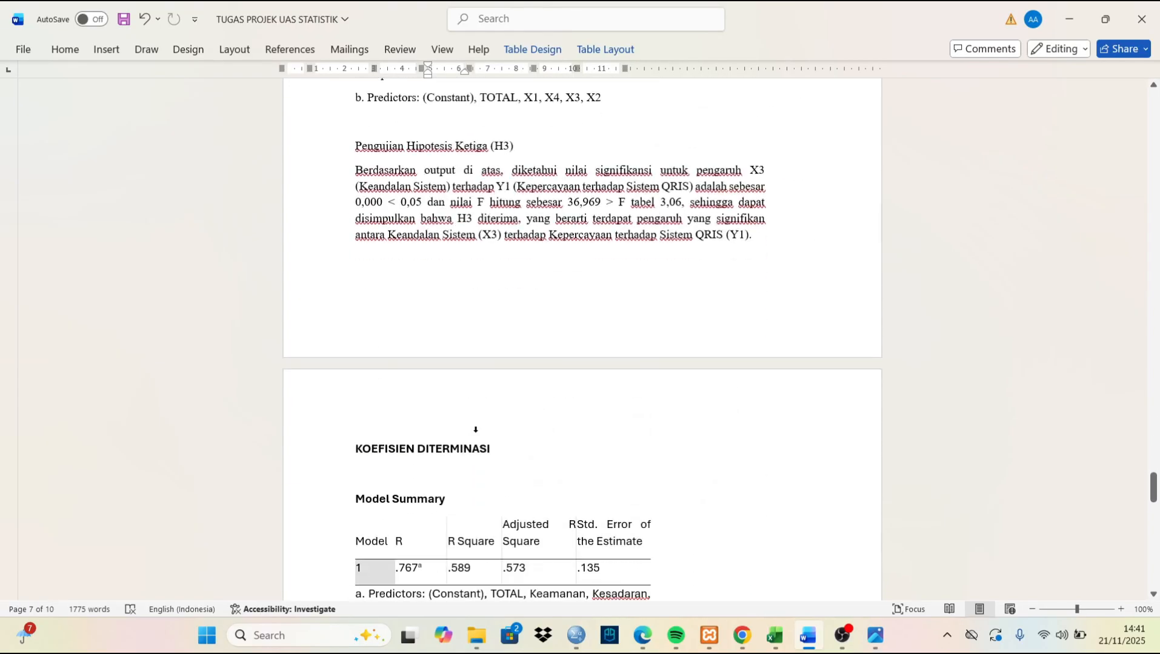
scroll(477, 433, "down", 3)
Return to the report's first page with the group details, research title and hypothesis formulation
scroll(476, 433, "up", 10)
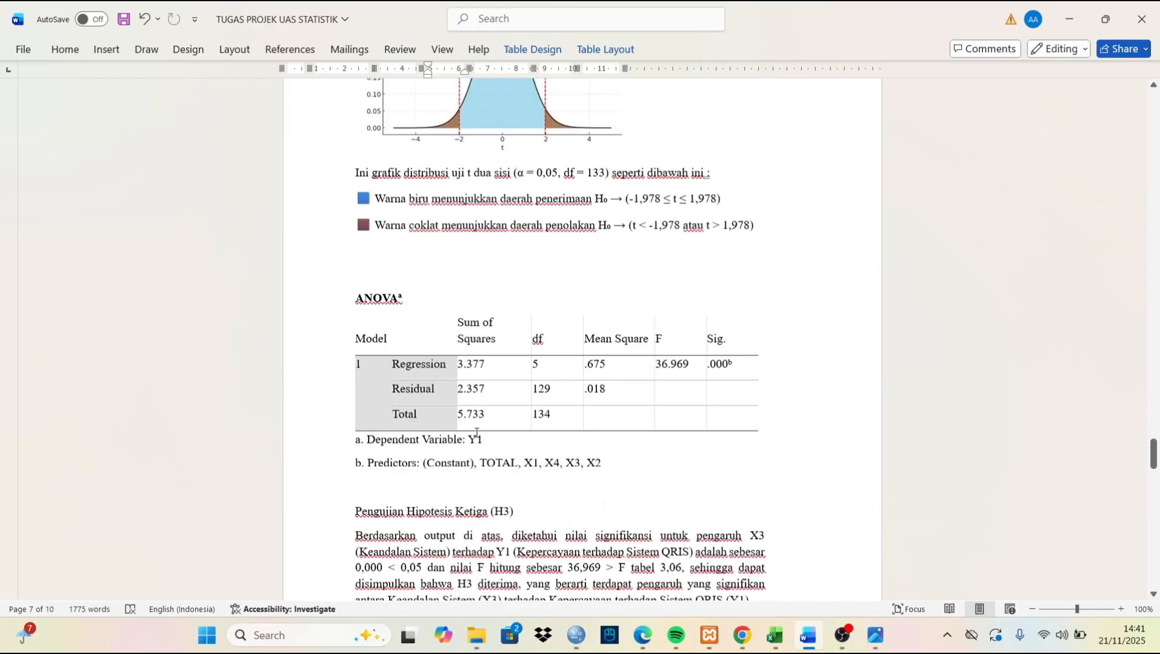
scroll(476, 432, "up", 20)
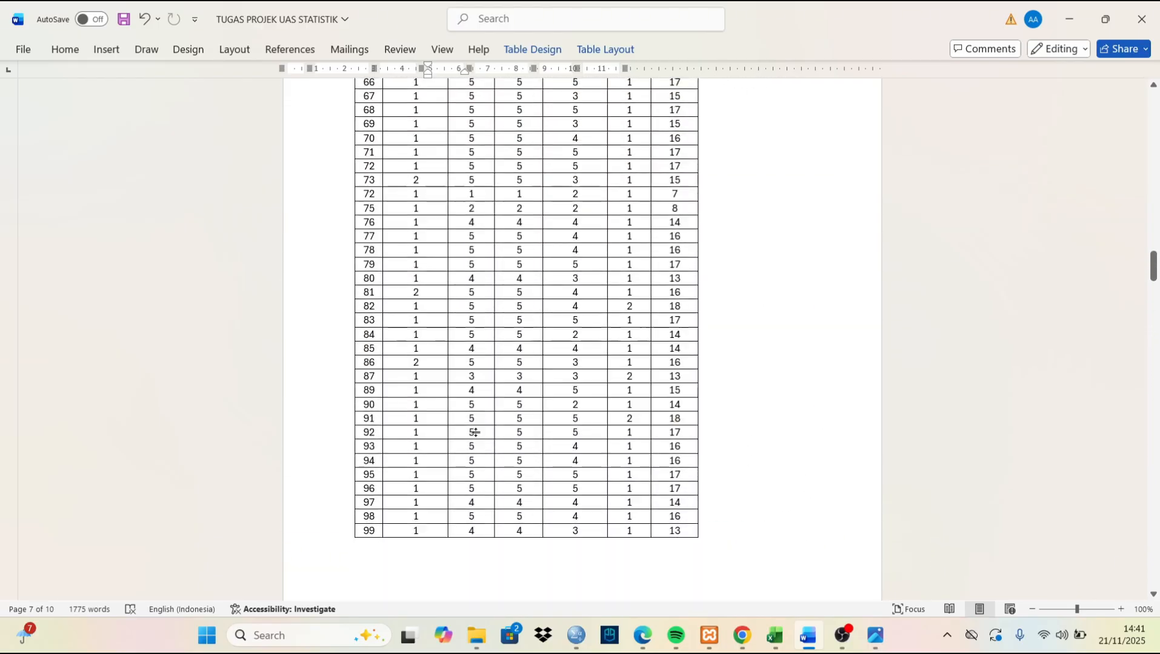
scroll(477, 433, "up", 20)
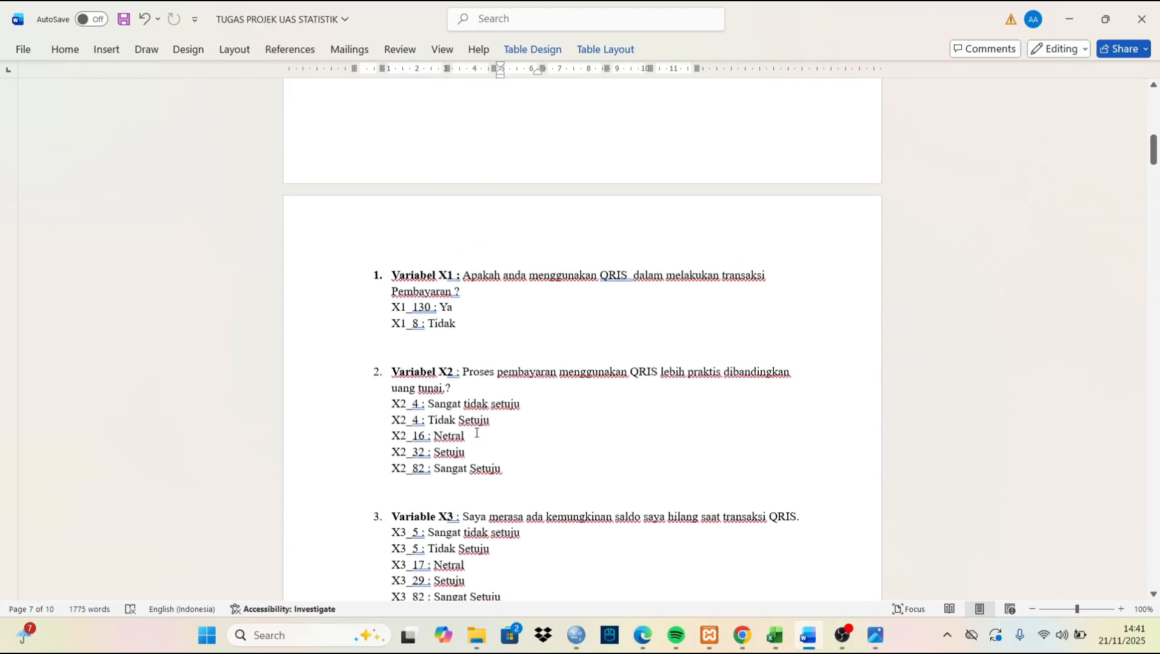
scroll(476, 433, "up", 4)
scroll(477, 433, "down", 2)
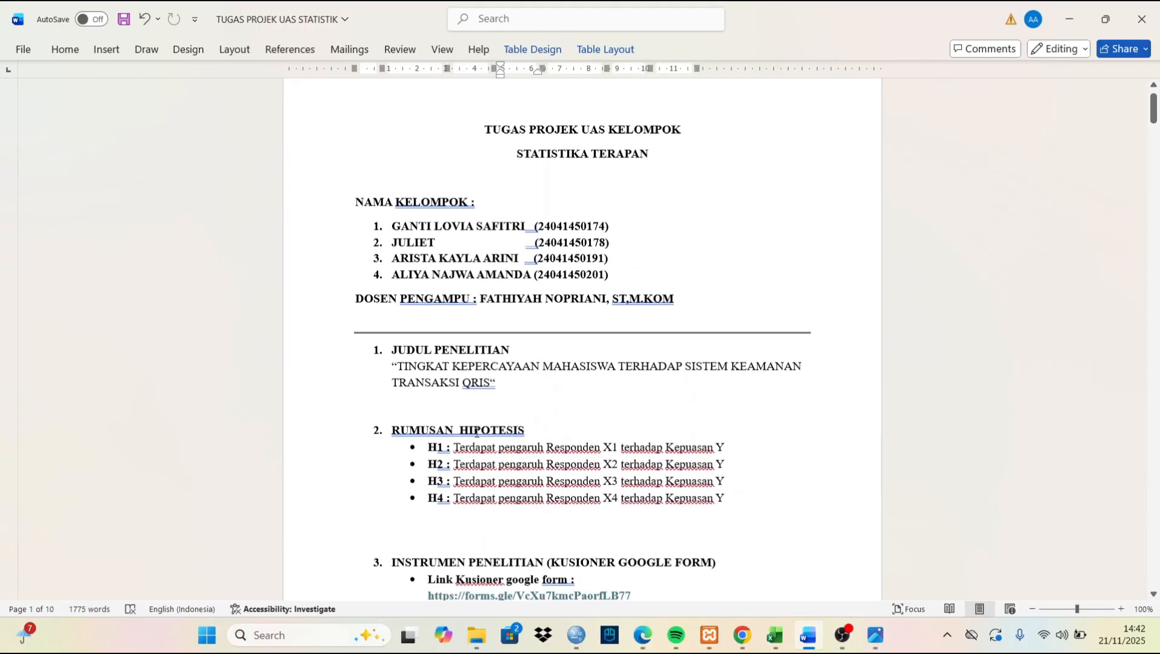